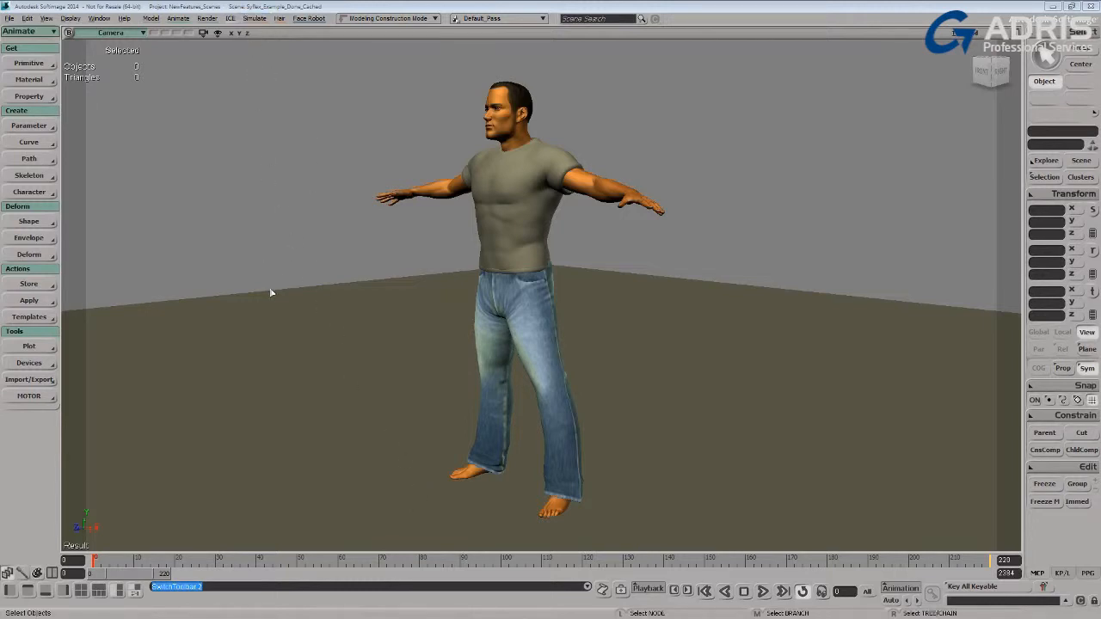
# Play back the finished cloth animation and open the scene Syflex_Example_Start
pyautogui.click(762, 591)
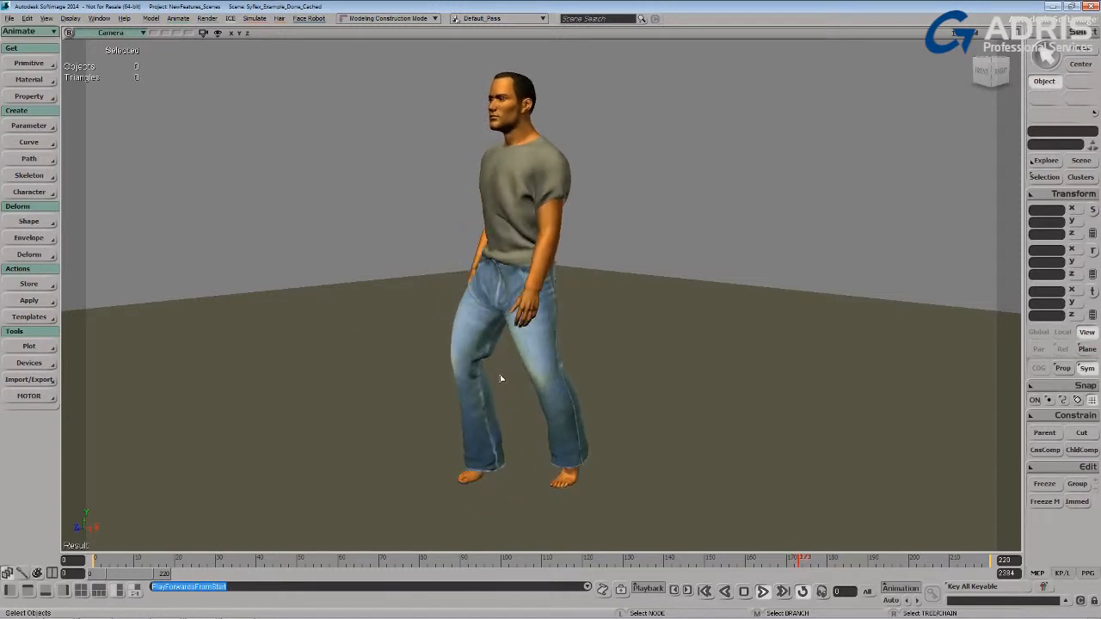
pyautogui.press('Up')
pyautogui.hotkey('ctrl', 'n')
pyautogui.press('n')
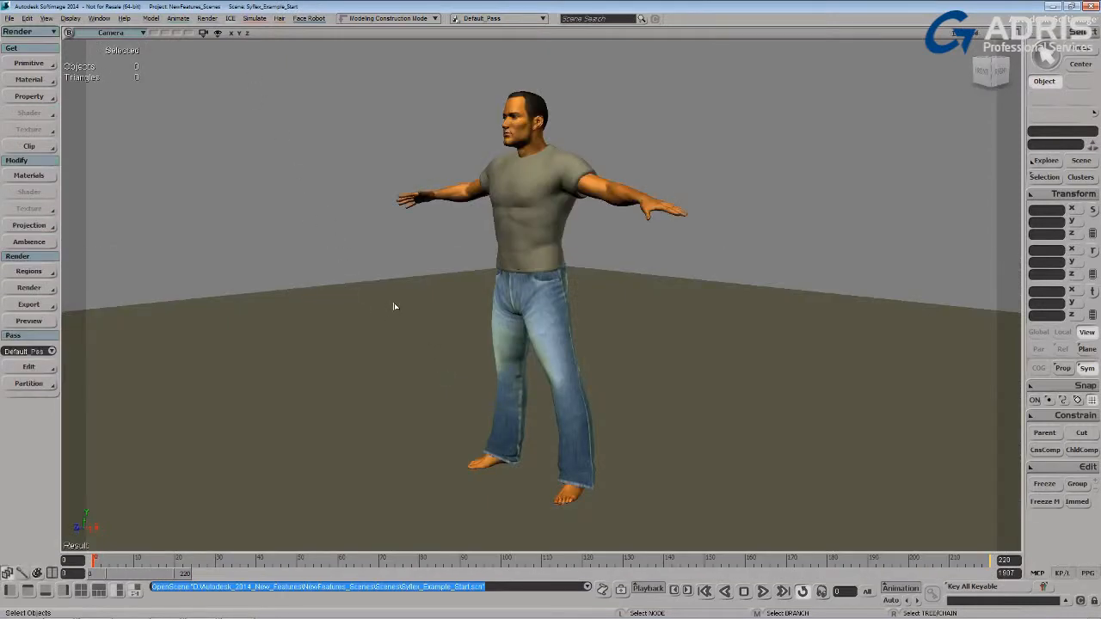
# Create a simulated ICE tree on the character's jeans mesh
pyautogui.click(555, 375)
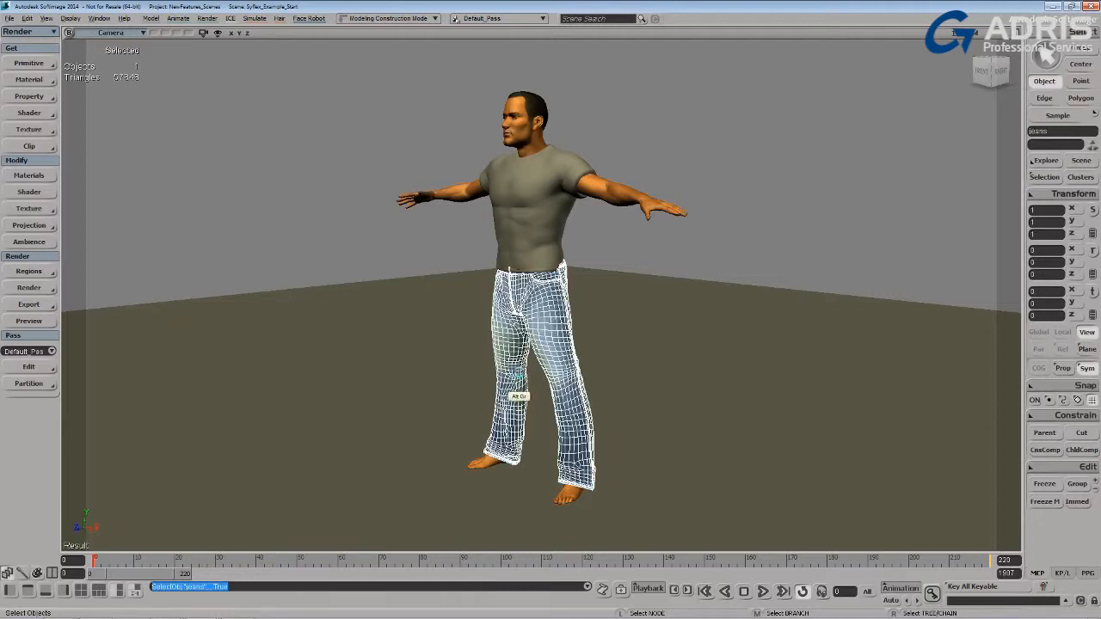
pyautogui.hotkey('alt', '9')
pyautogui.moveTo(378, 351); pyautogui.dragTo(375, 44)
pyautogui.click(92, 57)
pyautogui.click(115, 80)
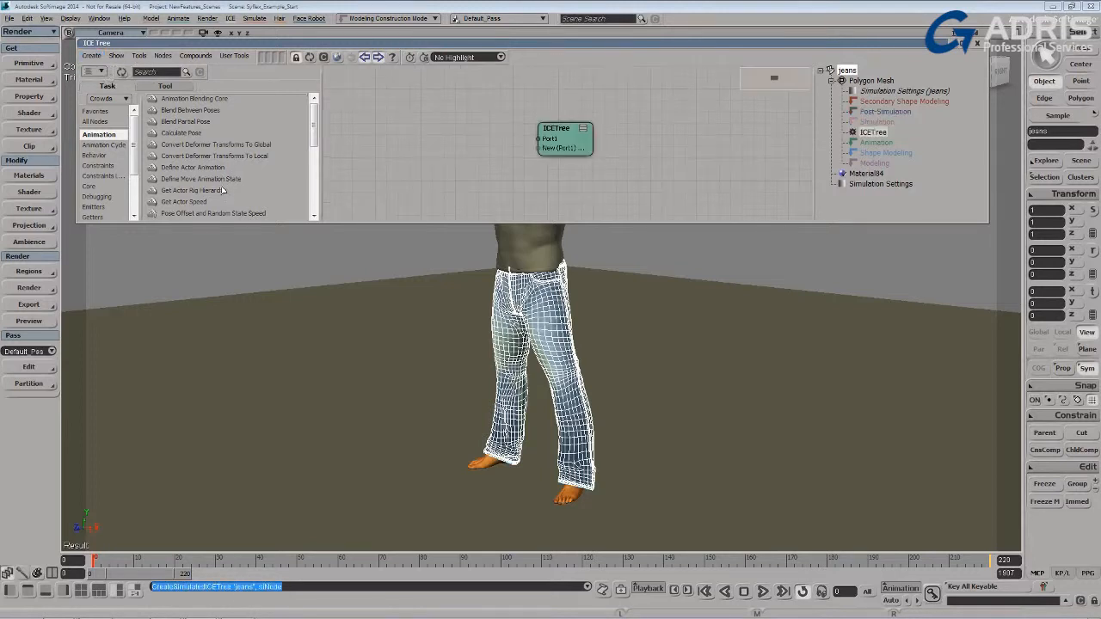
# Add a Syflex Cloth node from the basic Syflex tasks to the jeans' ICE tree
pyautogui.click(106, 99)
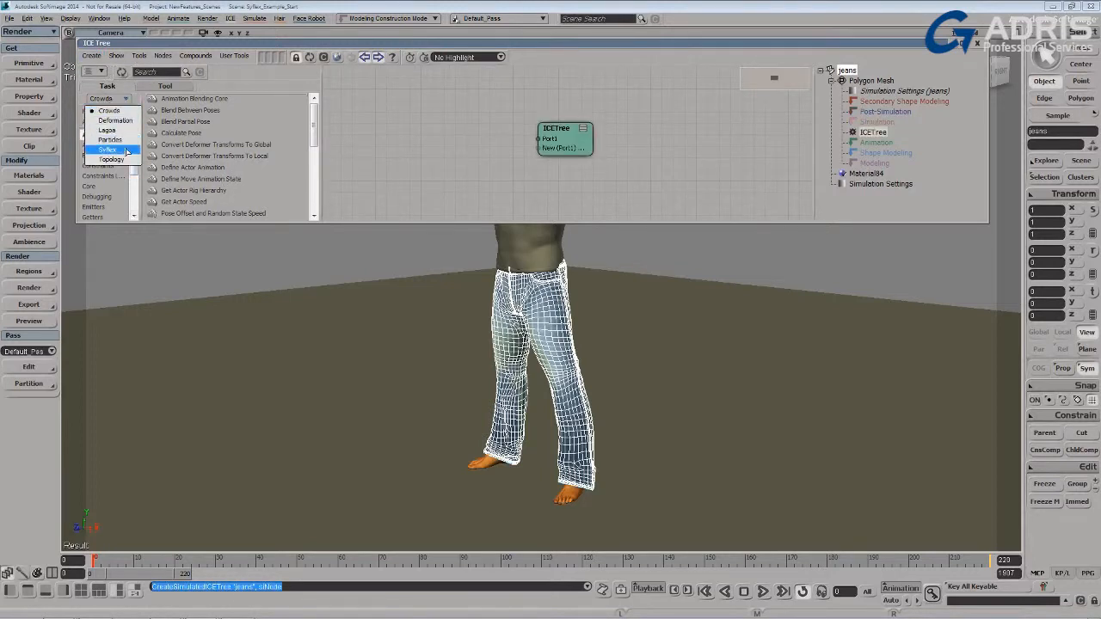
pyautogui.click(123, 155)
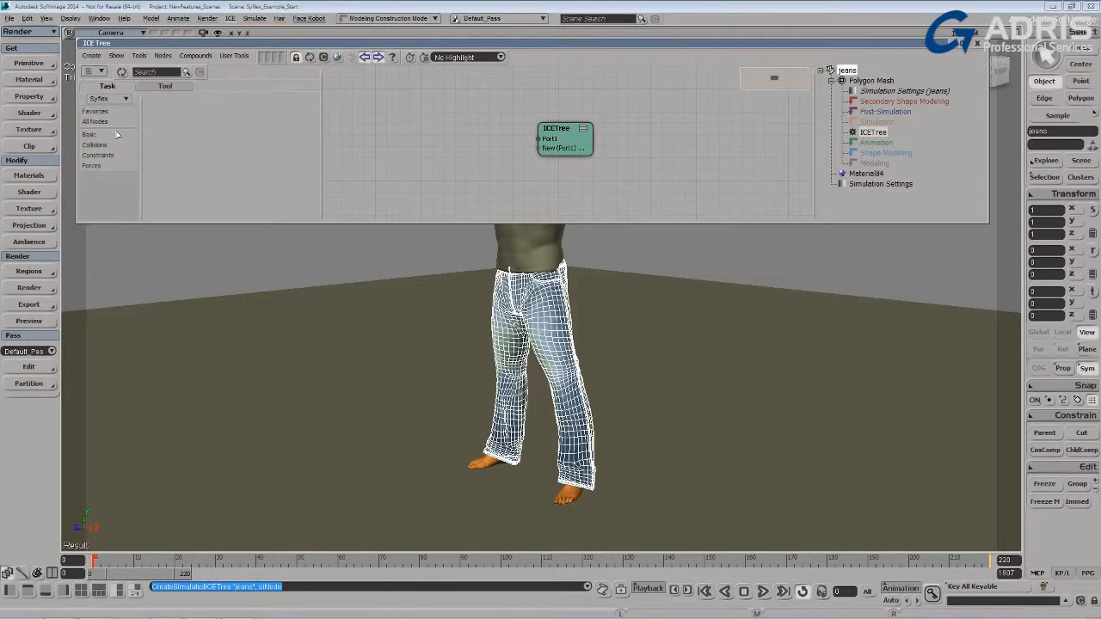
pyautogui.click(130, 137)
pyautogui.moveTo(172, 102); pyautogui.dragTo(523, 112)
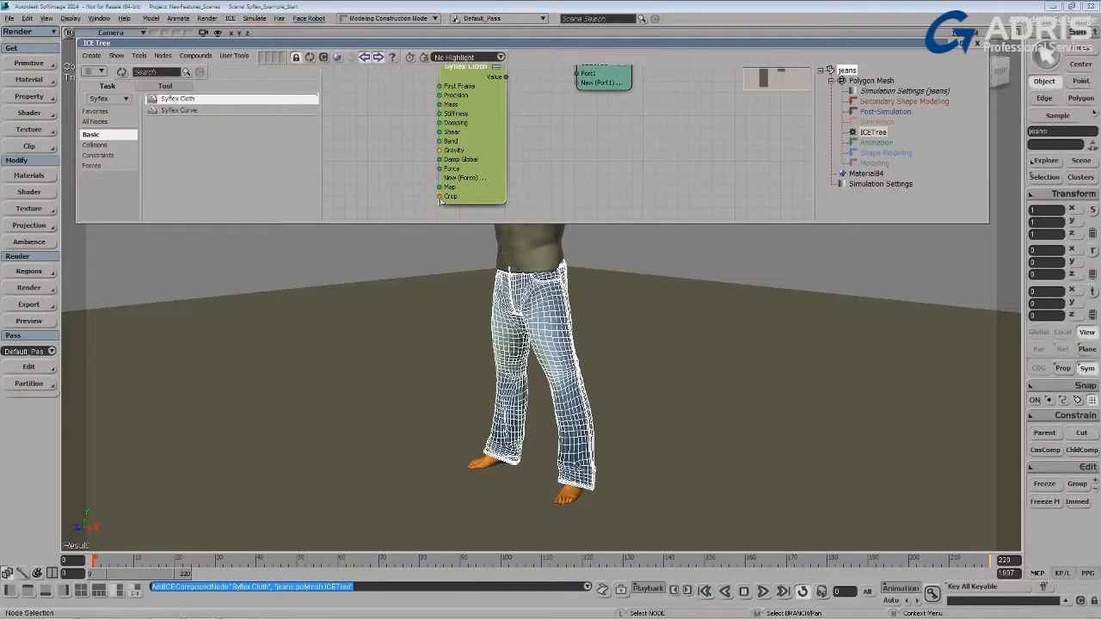
# Isolate the jeans in the camera view
pyautogui.press('z')
pyautogui.moveTo(472, 307); pyautogui.dragTo(536, 371)
pyautogui.press('o')
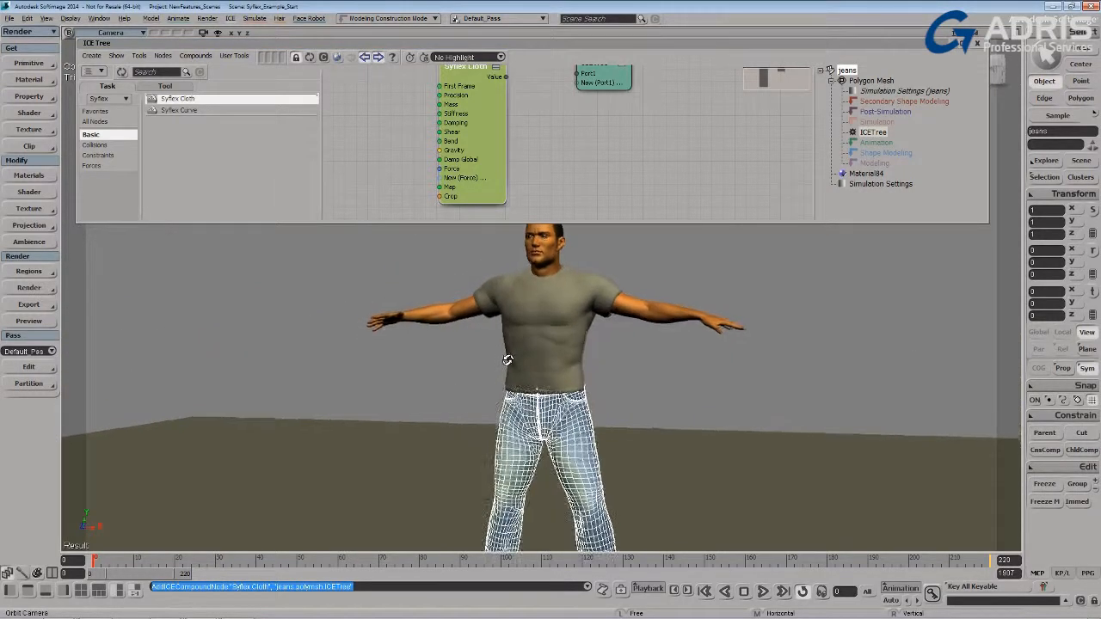
pyautogui.press('p')
pyautogui.click(203, 33)
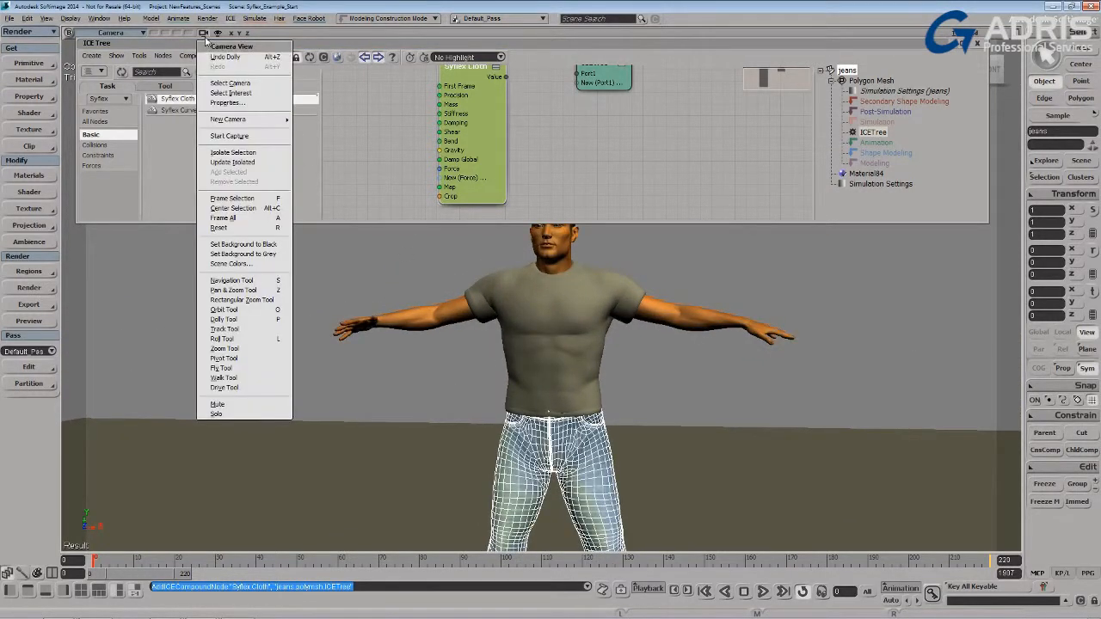
pyautogui.click(233, 152)
# Select the points along the waistband of the jeans with a selection rectangle
pyautogui.scroll(2, 533, 419)
pyautogui.press('z')
pyautogui.moveTo(532, 419); pyautogui.dragTo(522, 392)
pyautogui.press('o')
pyautogui.press('p')
pyautogui.press('o')
pyautogui.press('t')
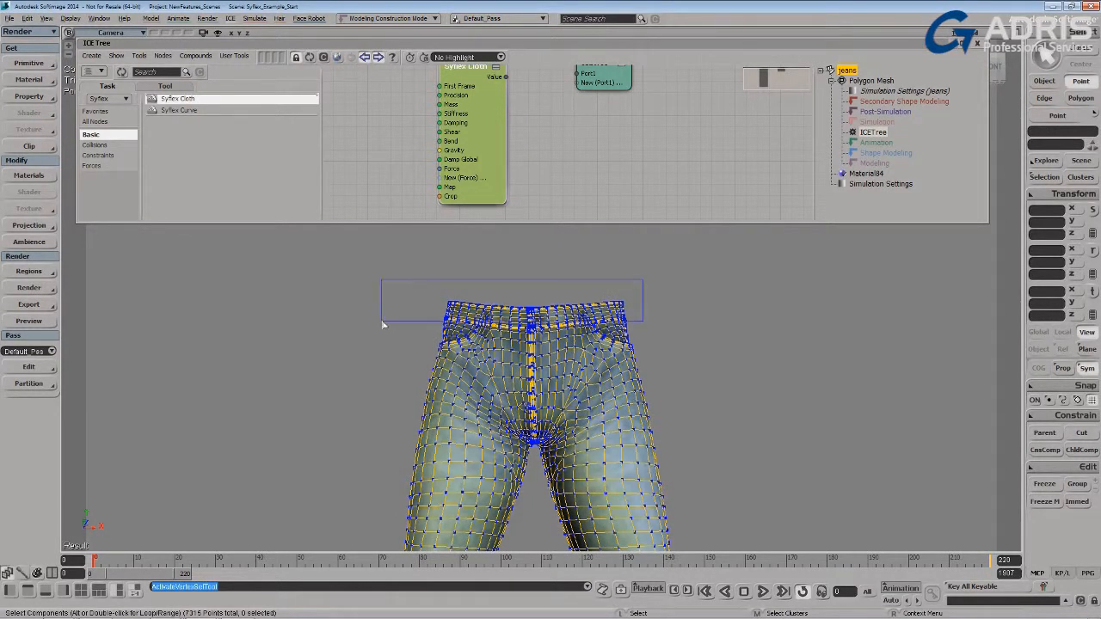
pyautogui.moveTo(427, 329); pyautogui.dragTo(427, 328)
# Deselect the stray points below the waistband on the front and side of the jeans
pyautogui.press('p')
pyautogui.moveTo(528, 298); pyautogui.dragTo(542, 391)
pyautogui.press('shift')
pyautogui.keyDown('shift'); pyautogui.click(512, 359); pyautogui.keyUp('shift')
pyautogui.keyDown('shift'); pyautogui.click(489, 349); pyautogui.keyUp('shift')
pyautogui.keyDown('shift'); pyautogui.click(545, 349); pyautogui.keyUp('shift')
pyautogui.keyDown('shift'); pyautogui.click(560, 363); pyautogui.keyUp('shift')
pyautogui.keyDown('shift'); pyautogui.click(636, 354); pyautogui.keyUp('shift')
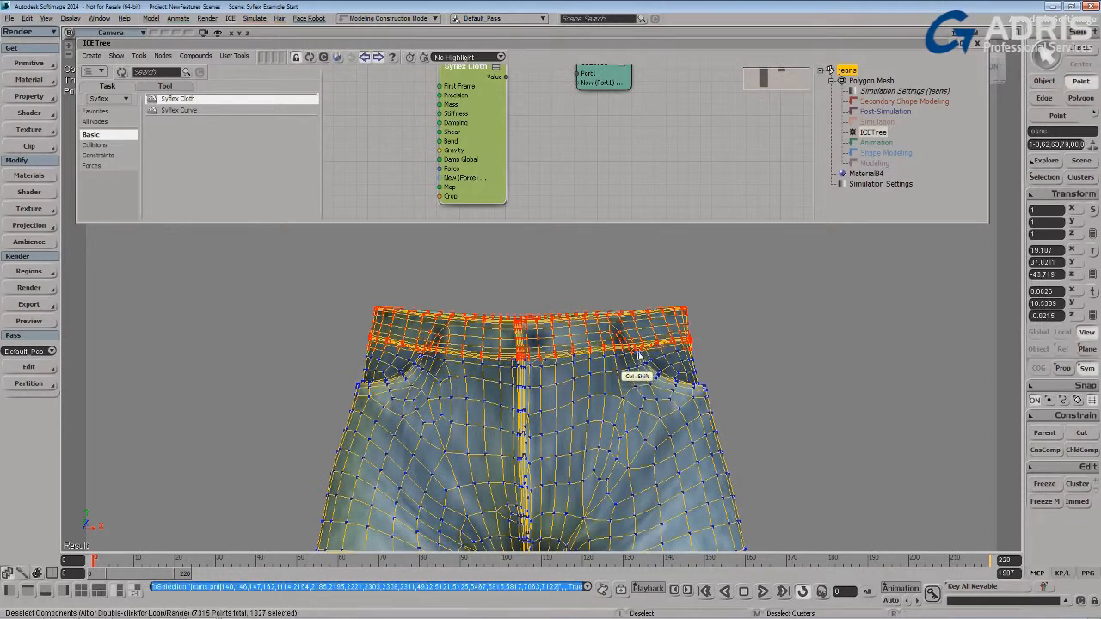
pyautogui.keyDown('ctrl'); pyautogui.keyDown('shift'); pyautogui.click(638, 355); pyautogui.keyUp('shift'); pyautogui.keyUp('ctrl')
pyautogui.moveTo(671, 359); pyautogui.dragTo(632, 368)
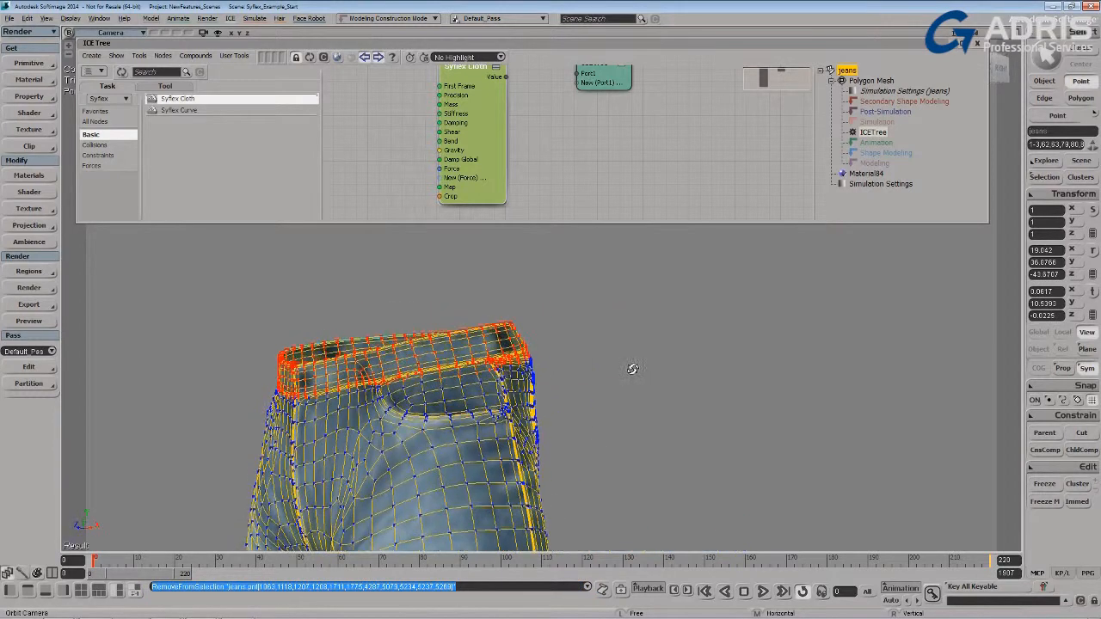
pyautogui.keyDown('ctrl'); pyautogui.keyDown('shift'); pyautogui.click(469, 376); pyautogui.keyUp('shift'); pyautogui.keyUp('ctrl')
pyautogui.keyDown('ctrl'); pyautogui.keyDown('shift'); pyautogui.click(481, 384); pyautogui.keyUp('shift'); pyautogui.keyUp('ctrl')
# Deselect the unwanted points below the waistband on the back of the jeans
pyautogui.press('o')
pyautogui.moveTo(527, 382); pyautogui.dragTo(621, 355)
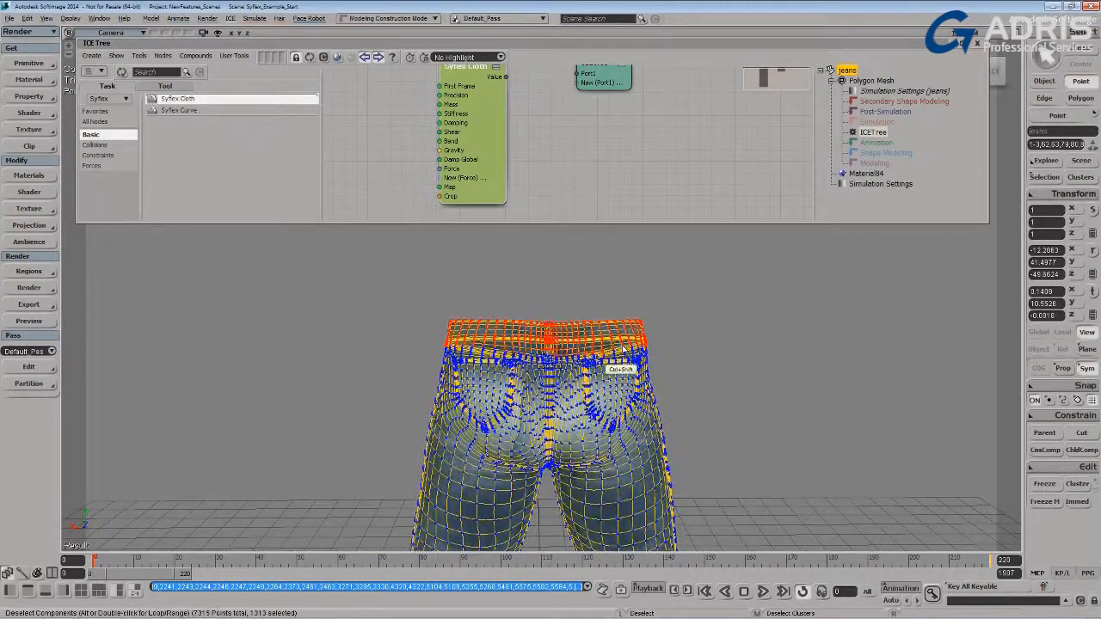
pyautogui.keyDown('ctrl'); pyautogui.keyDown('shift'); pyautogui.click(448, 407); pyautogui.keyUp('shift'); pyautogui.keyUp('ctrl')
pyautogui.press('o')
pyautogui.moveTo(459, 397); pyautogui.dragTo(557, 398)
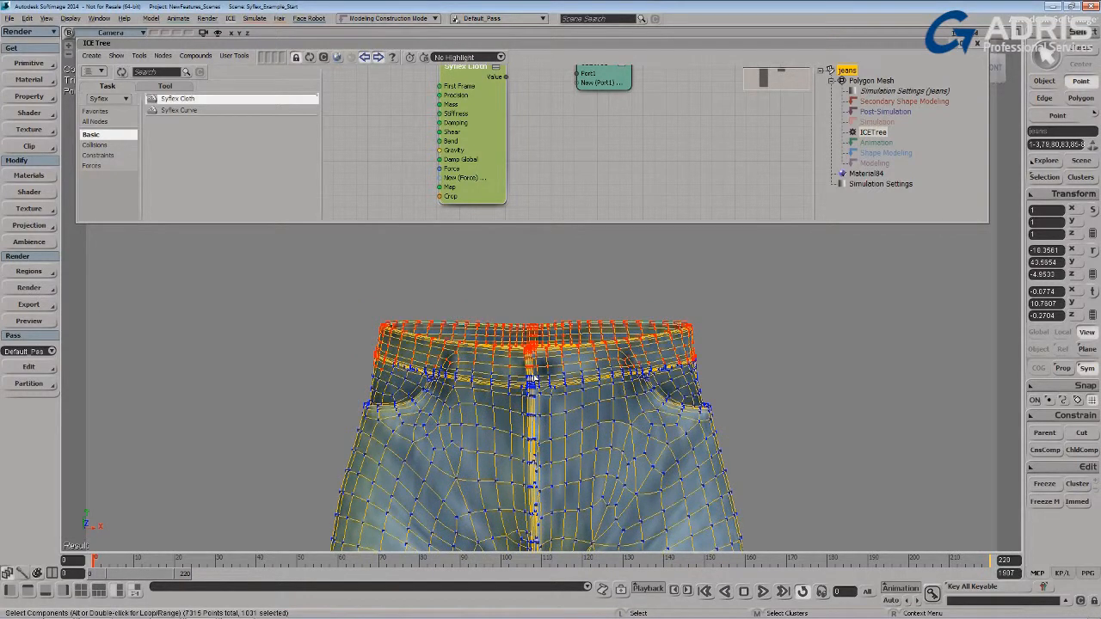
# Paint-select the missing points along the front of the waistband and create a cluster from the selection
pyautogui.press('8')
pyautogui.moveTo(444, 364); pyautogui.dragTo(503, 372)
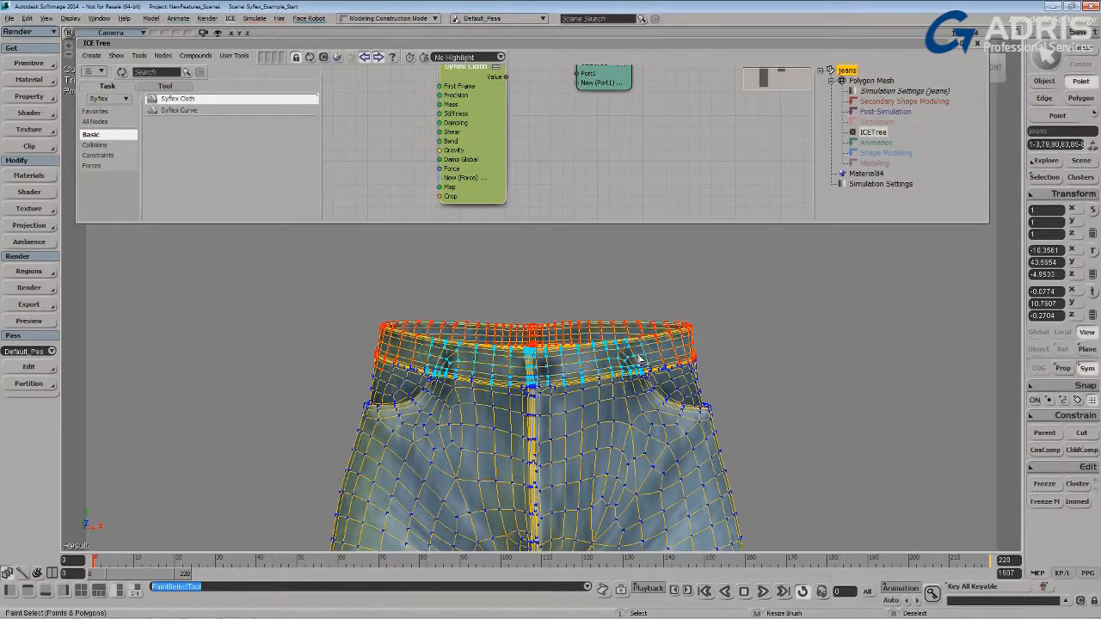
pyautogui.moveTo(640, 360); pyautogui.dragTo(665, 354)
pyautogui.moveTo(399, 354); pyautogui.dragTo(430, 343)
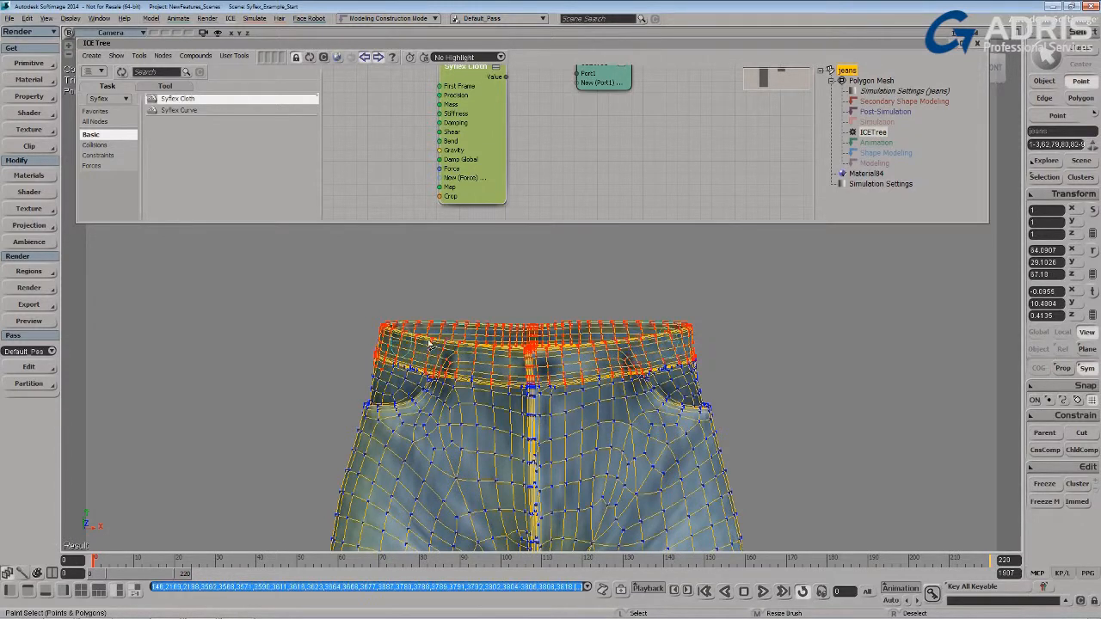
pyautogui.click(1078, 483)
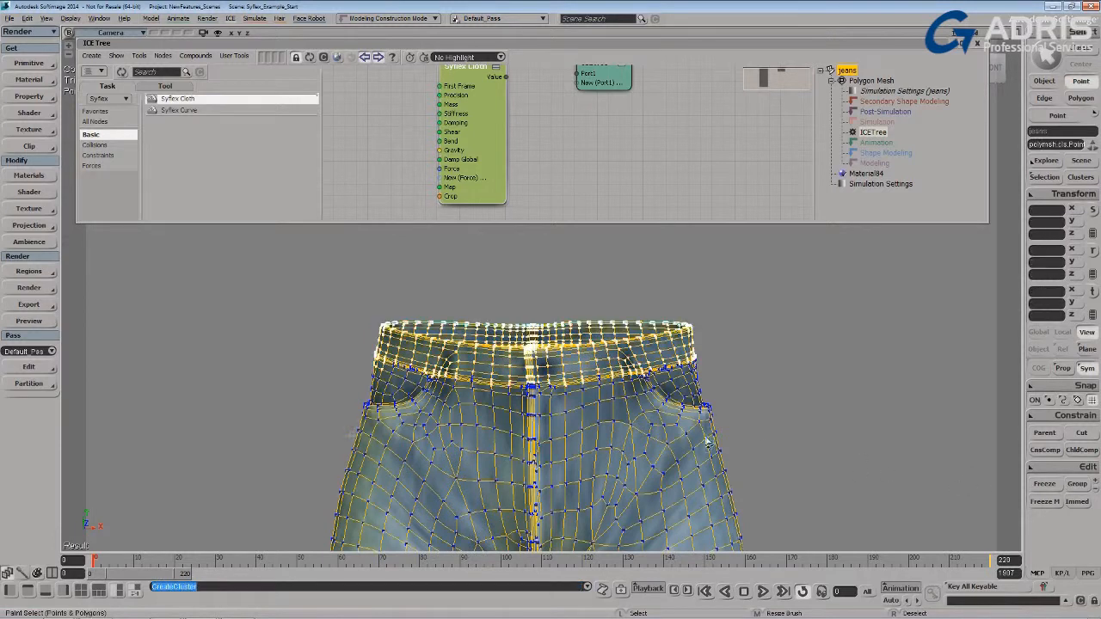
# Bring the waistband point cluster into the ICE tree as a Get Data node beside the Syflex Cloth node
pyautogui.press('F3')
pyautogui.moveTo(592, 368); pyautogui.dragTo(454, 262)
pyautogui.moveTo(358, 156); pyautogui.dragTo(360, 153)
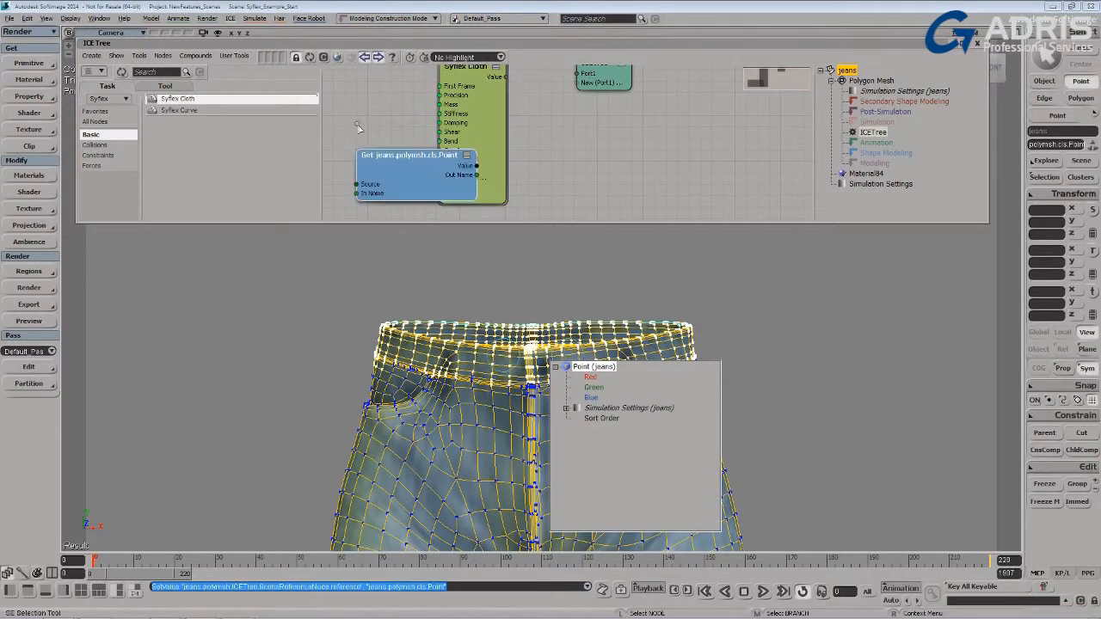
pyautogui.moveTo(407, 183); pyautogui.dragTo(450, 180)
# Set the Get Data node to the cluster's IsElement attribute and connect its value to the Syflex Cloth node's Crop port
pyautogui.doubleClick(436, 177)
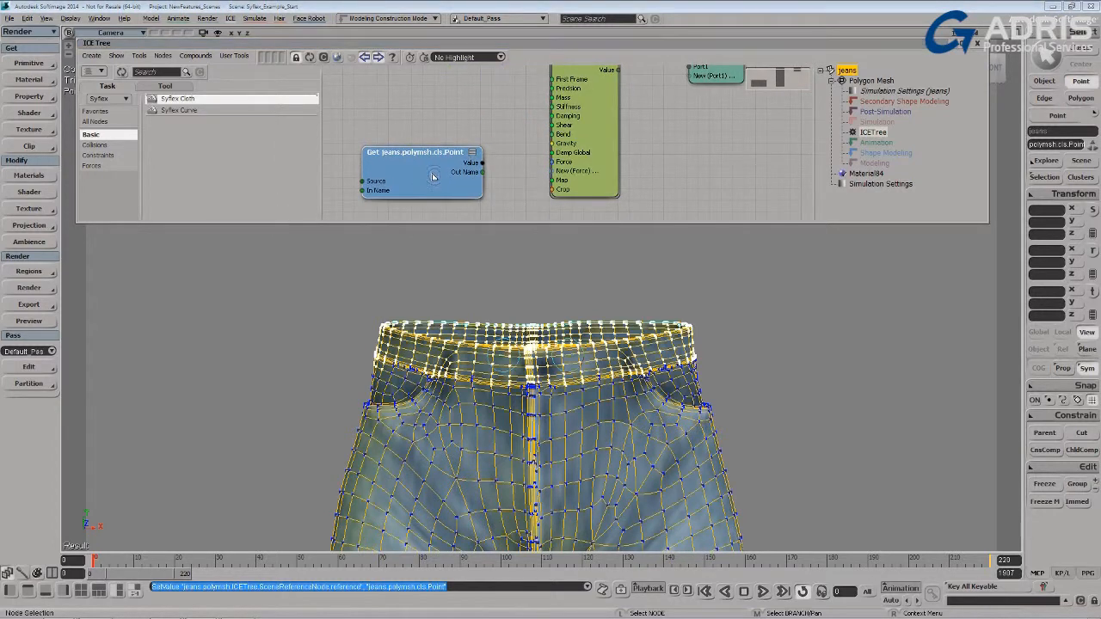
pyautogui.click(228, 136)
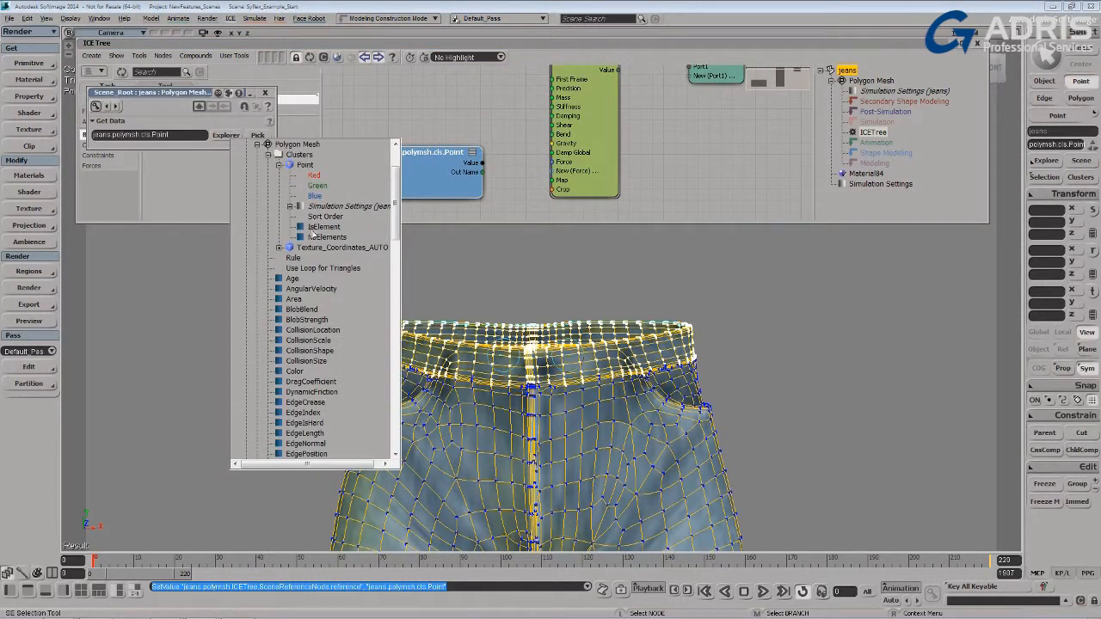
pyautogui.click(315, 227)
pyautogui.moveTo(487, 163); pyautogui.dragTo(552, 189)
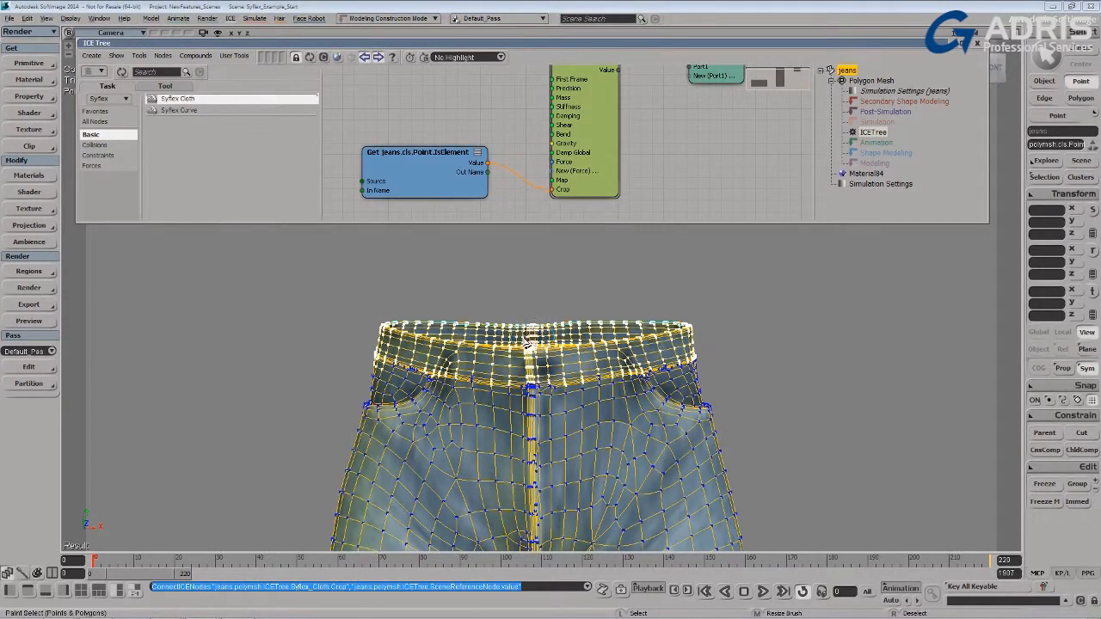
# Select the whole jeans object and add a weight map property to it
pyautogui.press('space')
pyautogui.press('z')
pyautogui.moveTo(536, 433)
pyautogui.mouseDown()
pyautogui.moveTo(536, 389)
pyautogui.moveTo(548, 416)
pyautogui.mouseUp()
pyautogui.press('p')
pyautogui.moveTo(555, 458); pyautogui.dragTo(550, 215)
pyautogui.moveTo(574, 406); pyautogui.dragTo(574, 394)
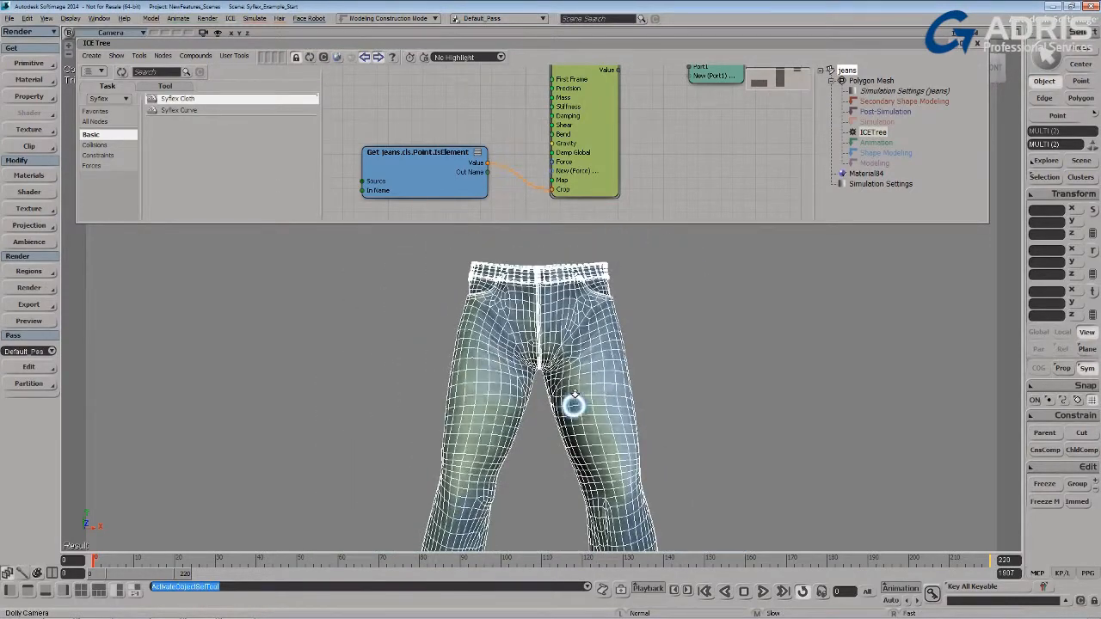
pyautogui.moveTo(574, 405); pyautogui.dragTo(590, 396, button='middle')
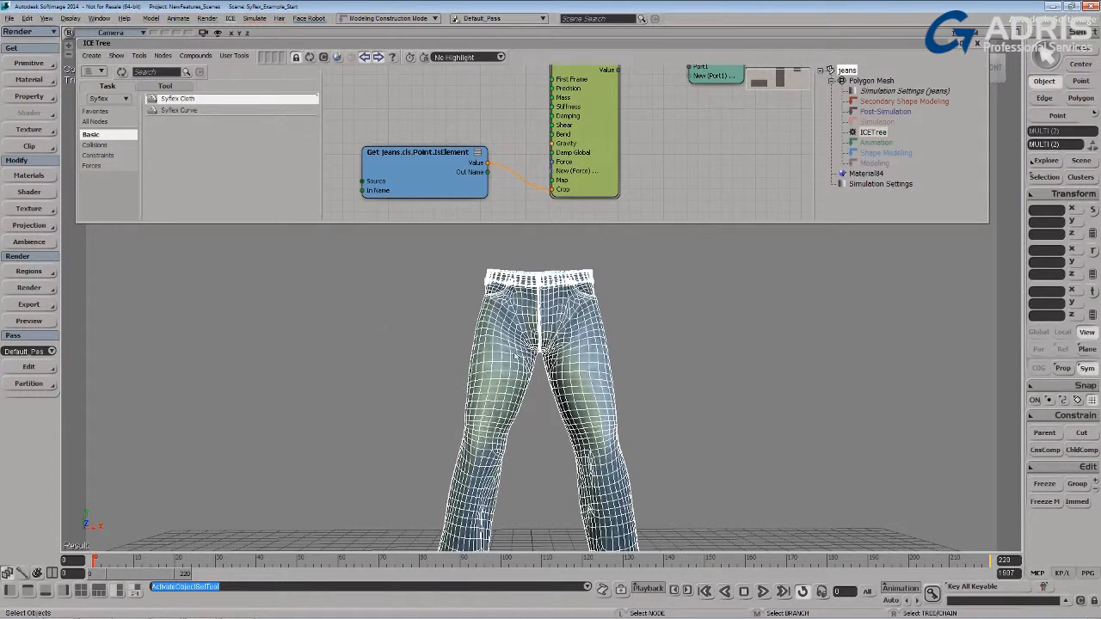
pyautogui.click(444, 358)
pyautogui.click(486, 357)
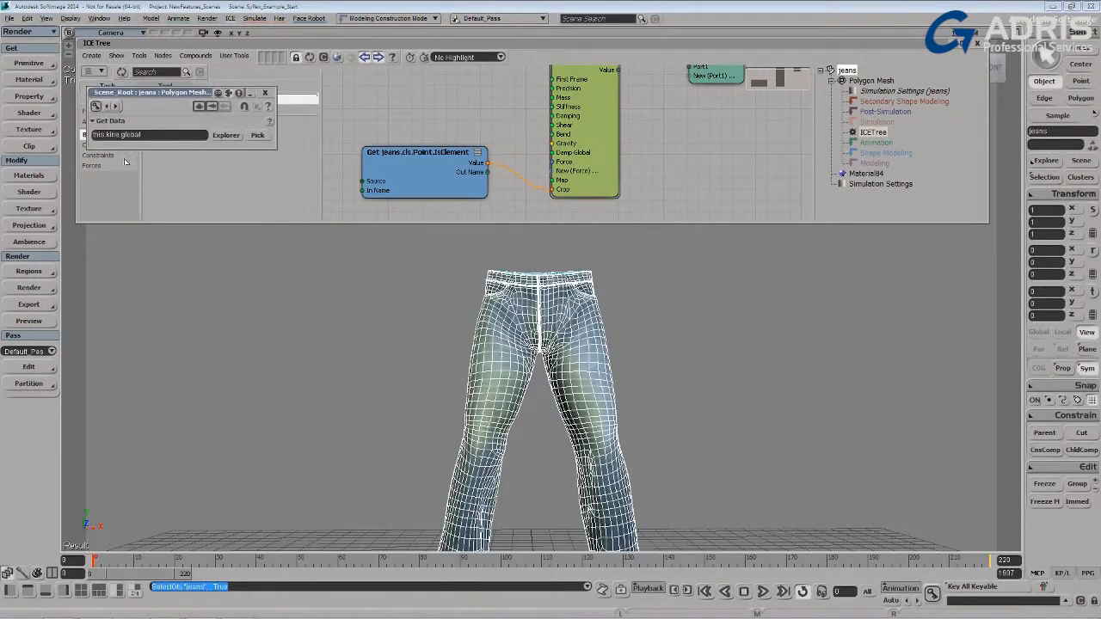
pyautogui.click(28, 99)
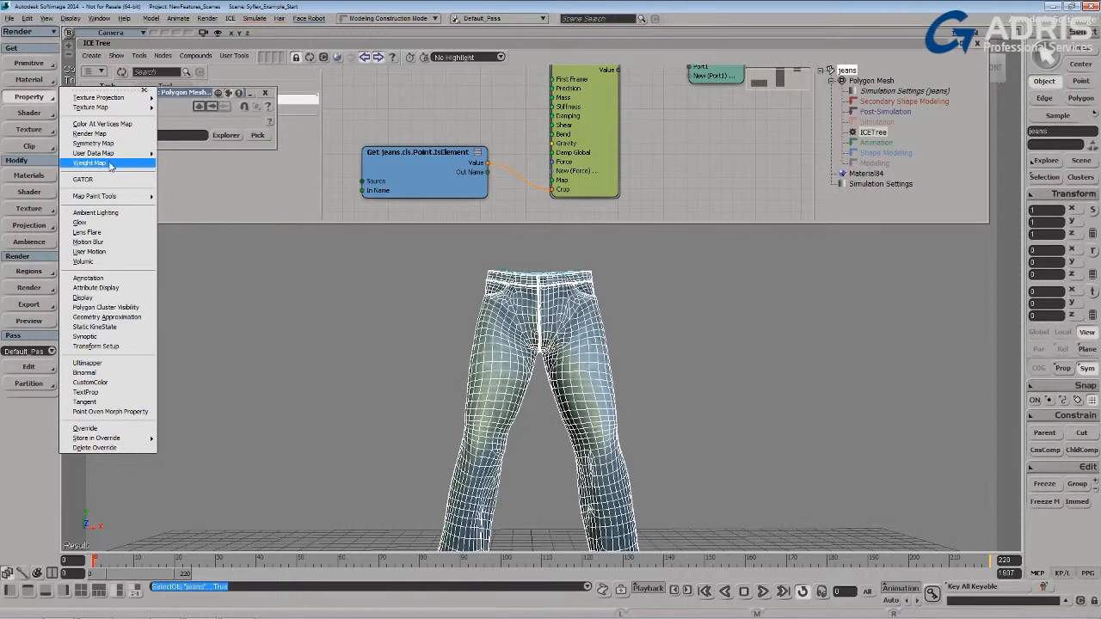
pyautogui.click(110, 163)
# Rename the weight map to ClothEffectMap
pyautogui.click(241, 147)
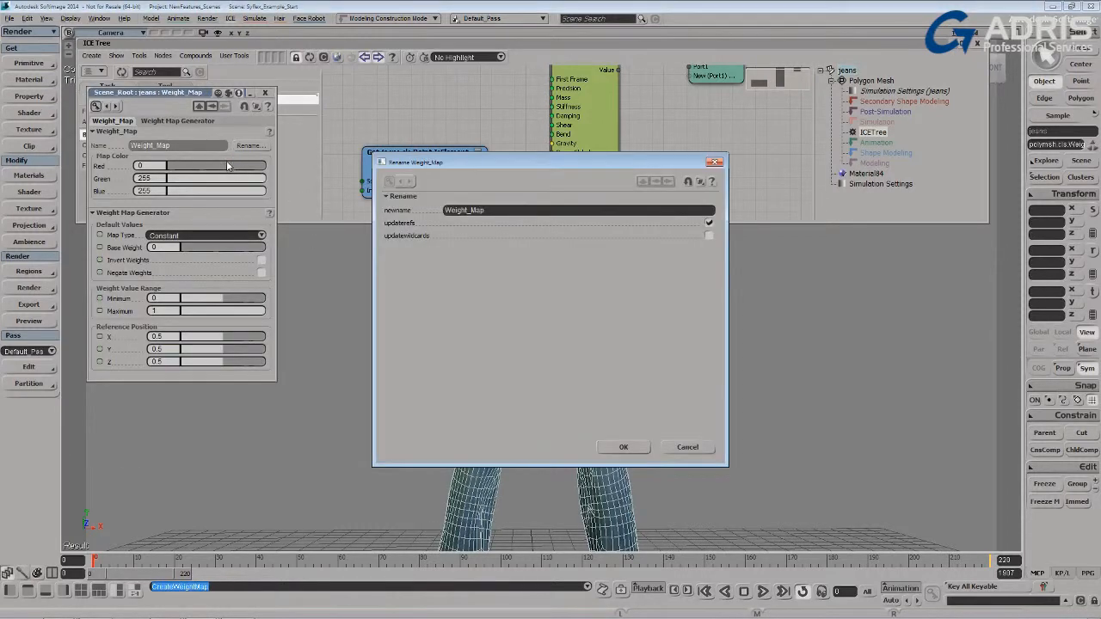
pyautogui.write('ClothEffectMa')
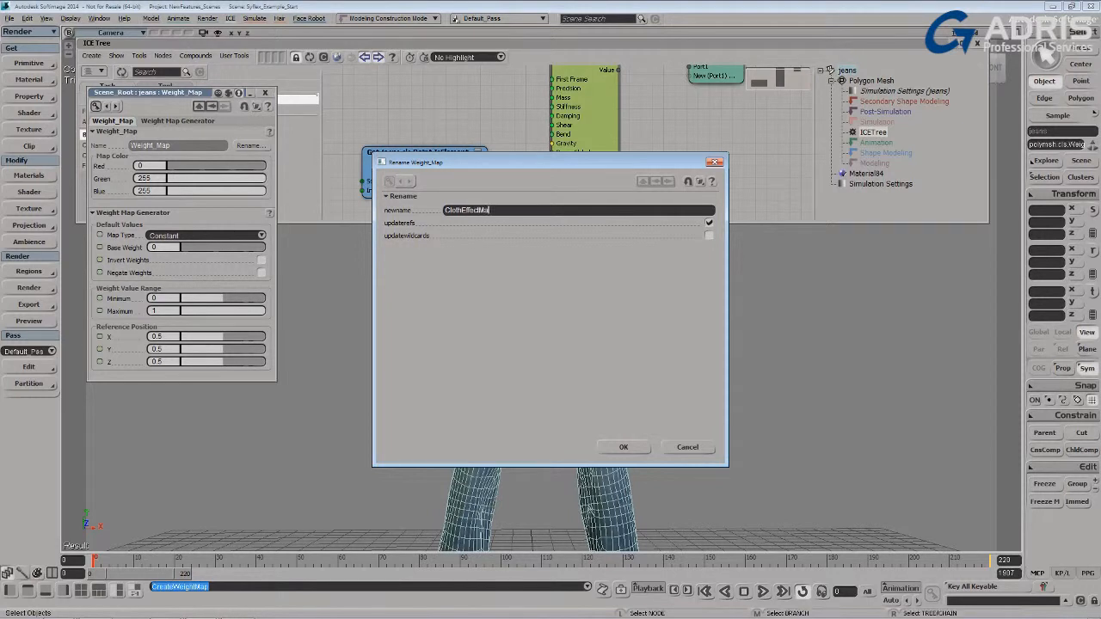
pyautogui.write('p')
pyautogui.press('Return')
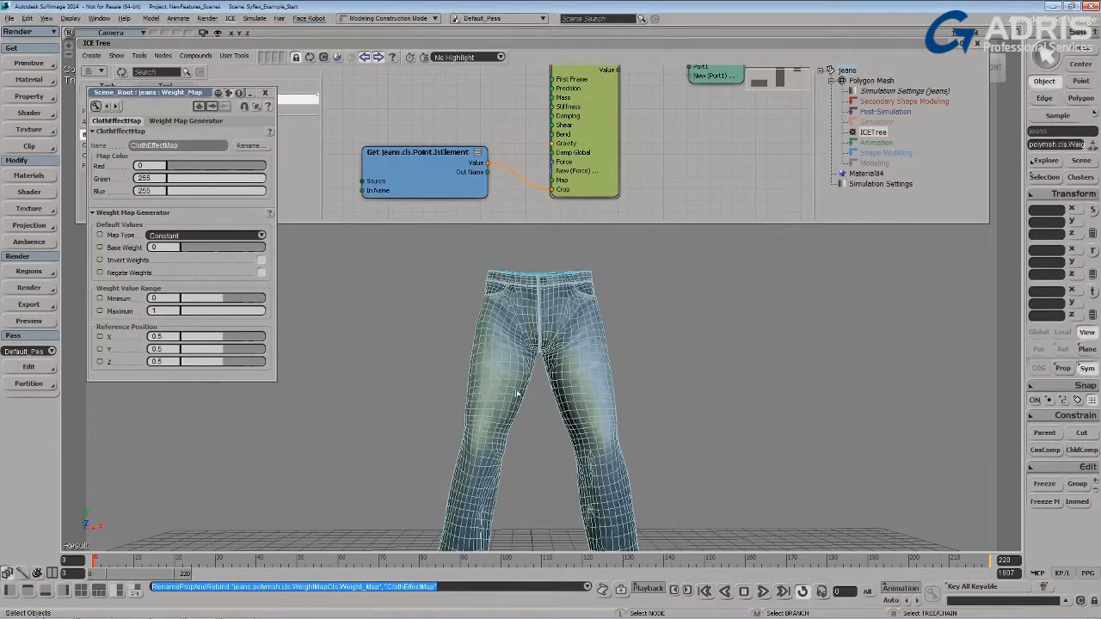
# Paint full weight over the legs of the jeans with a large brush
pyautogui.press('w')
pyautogui.moveTo(459, 499)
pyautogui.mouseDown()
pyautogui.moveTo(448, 502)
pyautogui.moveTo(460, 429)
pyautogui.mouseUp()
pyautogui.press('s')
pyautogui.moveTo(621, 492)
pyautogui.mouseDown()
pyautogui.moveTo(607, 437)
pyautogui.moveTo(542, 338)
pyautogui.moveTo(504, 423)
pyautogui.mouseUp()
pyautogui.press('KP_Subtract')
pyautogui.moveTo(621, 412)
pyautogui.mouseDown()
pyautogui.moveTo(614, 307)
pyautogui.moveTo(526, 290)
pyautogui.moveTo(532, 309)
pyautogui.mouseUp()
pyautogui.press('s')
pyautogui.moveTo(578, 427); pyautogui.dragTo(474, 428, button='right')
pyautogui.moveTo(469, 506); pyautogui.dragTo(488, 432)
pyautogui.moveTo(555, 393)
pyautogui.mouseDown()
pyautogui.moveTo(602, 358)
pyautogui.moveTo(547, 298)
pyautogui.mouseUp()
# Paint weight over the back of the jeans up to the seat and rear pockets, leaving the waistband unpainted
pyautogui.press('s')
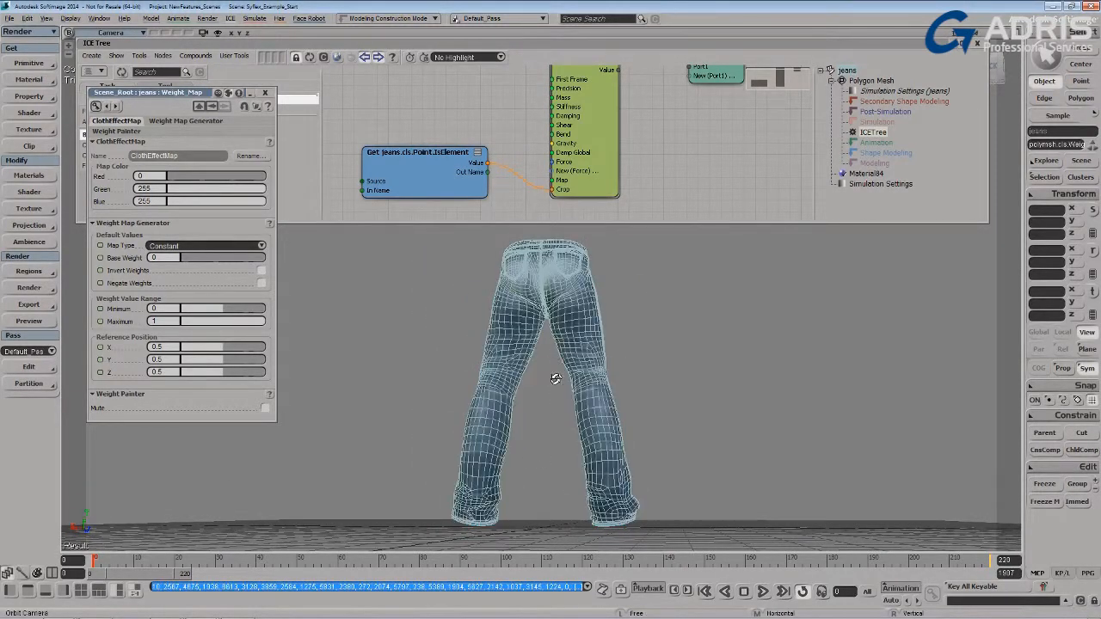
pyautogui.moveTo(556, 378); pyautogui.dragTo(560, 418, button='right')
pyautogui.moveTo(560, 419); pyautogui.dragTo(548, 487)
pyautogui.moveTo(548, 487); pyautogui.dragTo(562, 488, button='middle')
pyautogui.press('s')
pyautogui.moveTo(547, 489); pyautogui.dragTo(545, 456)
pyautogui.press('s')
pyautogui.moveTo(545, 435); pyautogui.dragTo(563, 428, button='middle')
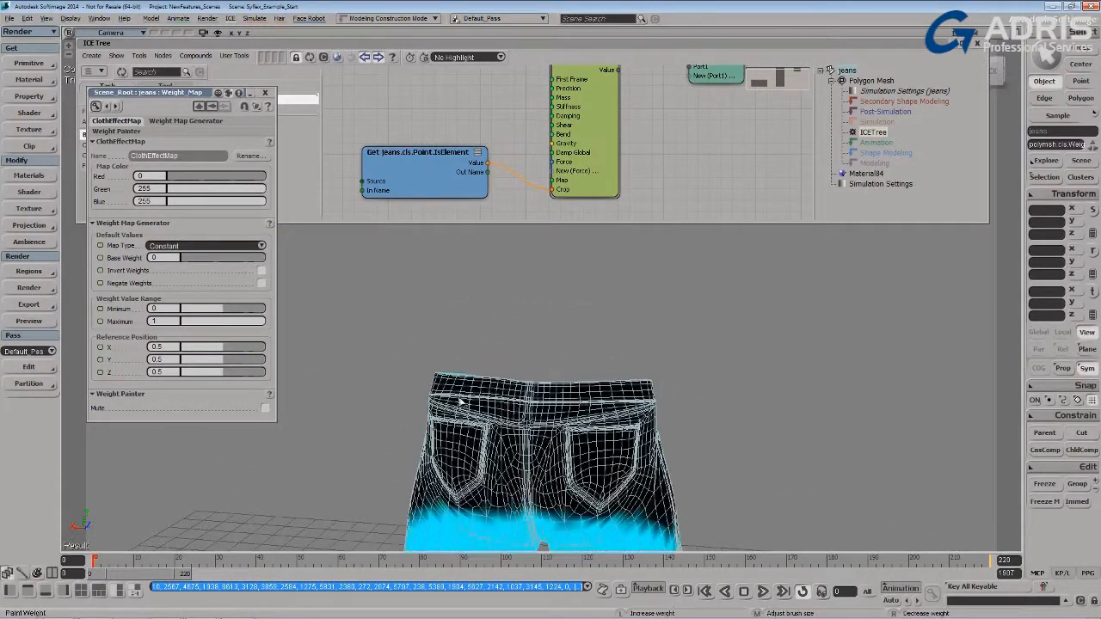
pyautogui.moveTo(430, 503)
pyautogui.mouseDown()
pyautogui.moveTo(641, 516)
pyautogui.moveTo(657, 478)
pyautogui.moveTo(603, 447)
pyautogui.moveTo(463, 483)
pyautogui.moveTo(641, 489)
pyautogui.moveTo(645, 443)
pyautogui.moveTo(594, 422)
pyautogui.moveTo(602, 435)
pyautogui.moveTo(658, 441)
pyautogui.moveTo(430, 422)
pyautogui.mouseUp()
# Paint weight over the side of the hips up to the lower edge of the waistband
pyautogui.press('o')
pyautogui.moveTo(612, 461); pyautogui.dragTo(536, 445)
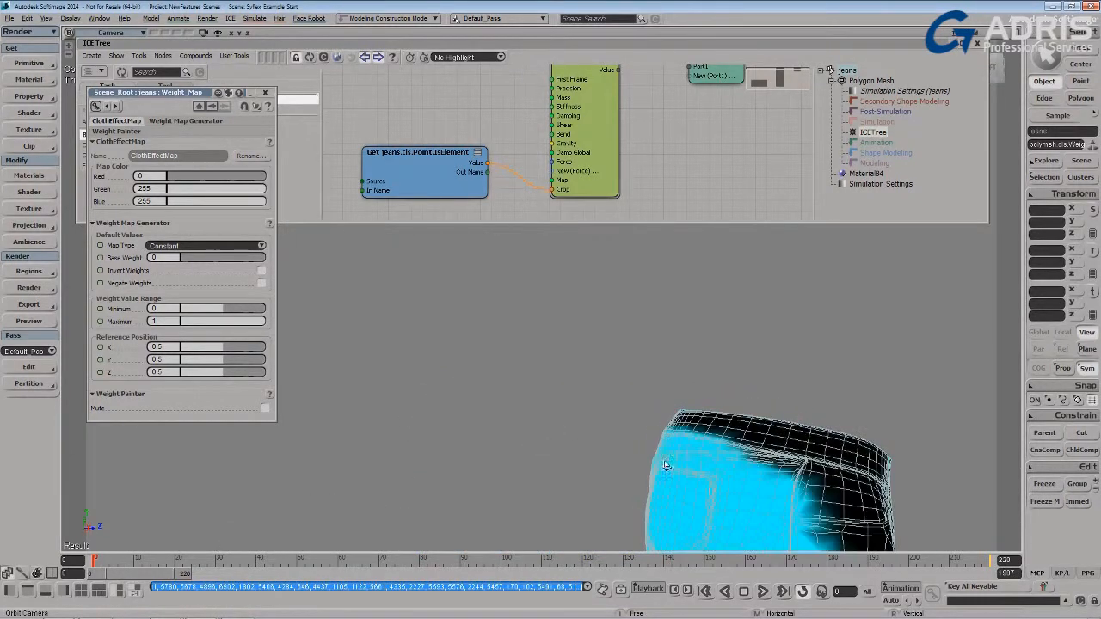
pyautogui.press('z')
pyautogui.moveTo(676, 484); pyautogui.dragTo(517, 448)
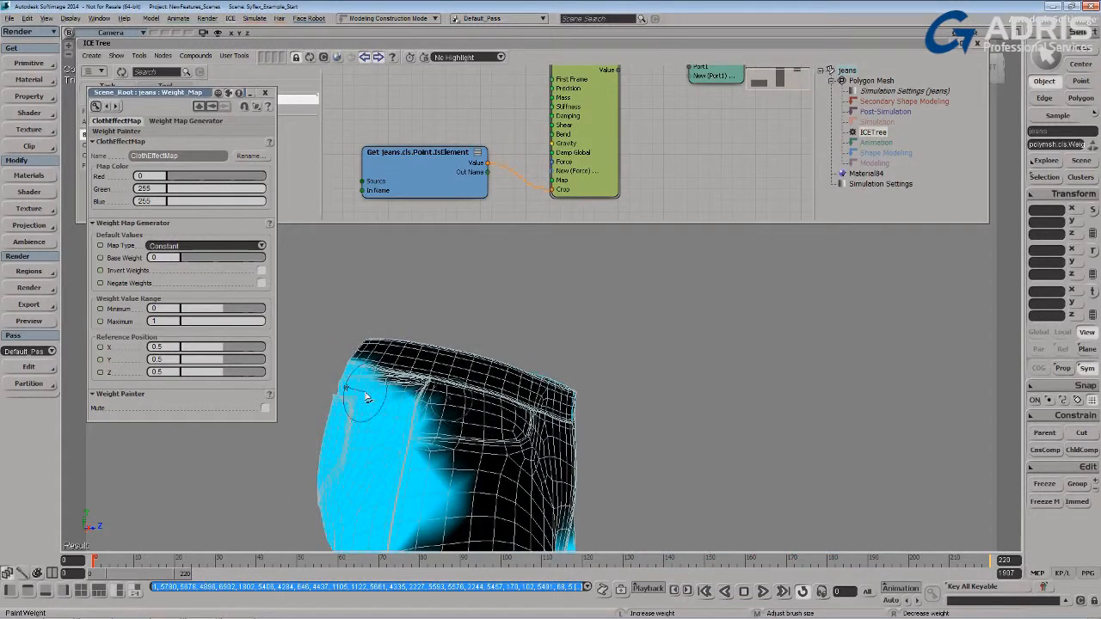
pyautogui.moveTo(365, 398); pyautogui.dragTo(577, 446)
pyautogui.moveTo(421, 410)
pyautogui.mouseDown()
pyautogui.moveTo(361, 393)
pyautogui.moveTo(487, 472)
pyautogui.moveTo(443, 415)
pyautogui.mouseUp()
# Paint the remaining unweighted areas on the side and front of the legs
pyautogui.press('z')
pyautogui.press('p')
pyautogui.moveTo(459, 470); pyautogui.dragTo(497, 450)
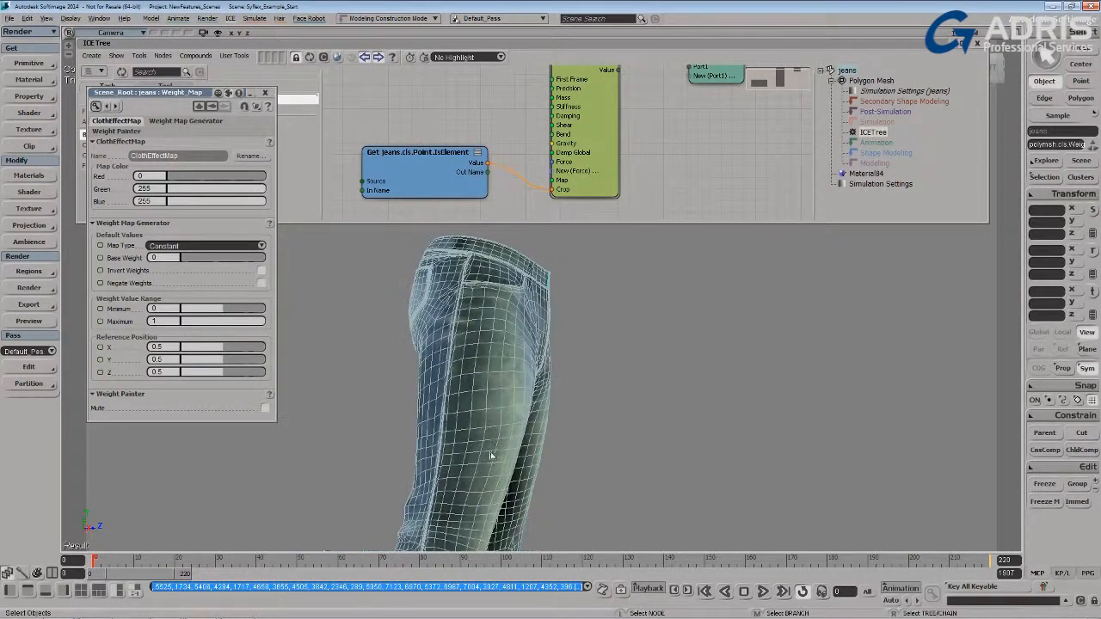
pyautogui.press('w')
pyautogui.moveTo(472, 378)
pyautogui.mouseDown()
pyautogui.moveTo(462, 353)
pyautogui.moveTo(536, 376)
pyautogui.mouseUp()
pyautogui.press('o')
pyautogui.moveTo(539, 425); pyautogui.dragTo(463, 432)
pyautogui.press('w')
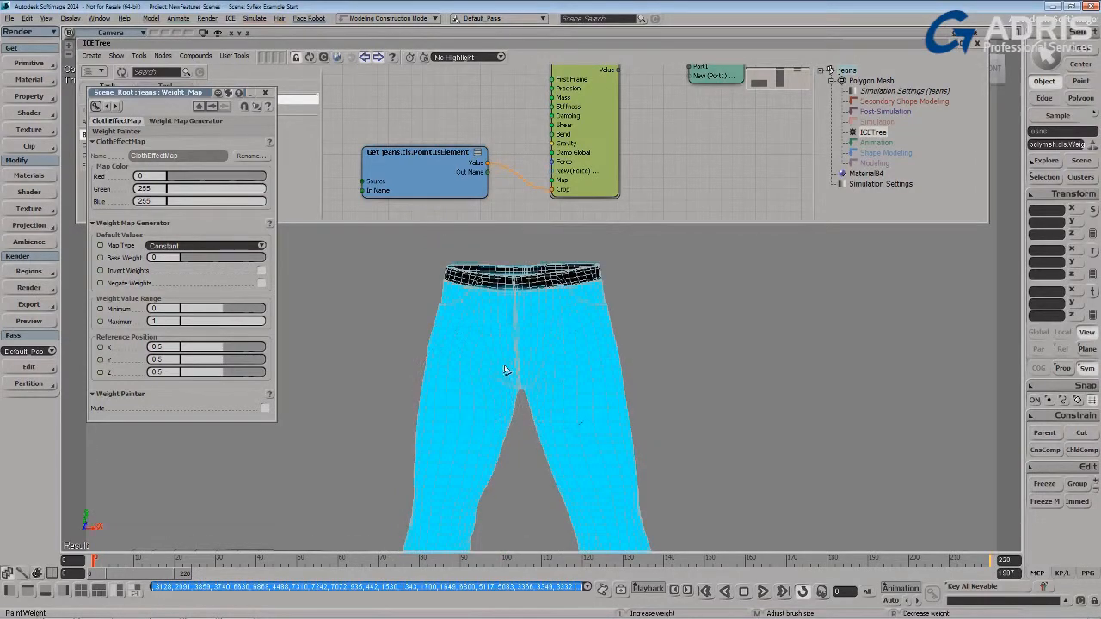
# Paint weight over the unweighted gap on the side of the hip, just below the waistband
pyautogui.press('o')
pyautogui.moveTo(519, 364)
pyautogui.mouseDown()
pyautogui.moveTo(467, 428)
pyautogui.moveTo(482, 434)
pyautogui.mouseUp()
pyautogui.press('p')
pyautogui.moveTo(568, 415)
pyautogui.mouseDown()
pyautogui.moveTo(562, 484)
pyautogui.moveTo(517, 467)
pyautogui.mouseUp()
pyautogui.press('o')
pyautogui.press('w')
pyautogui.press('o')
pyautogui.moveTo(511, 422)
pyautogui.mouseDown()
pyautogui.moveTo(563, 439)
pyautogui.moveTo(577, 433)
pyautogui.moveTo(495, 400)
pyautogui.mouseUp()
pyautogui.press('o')
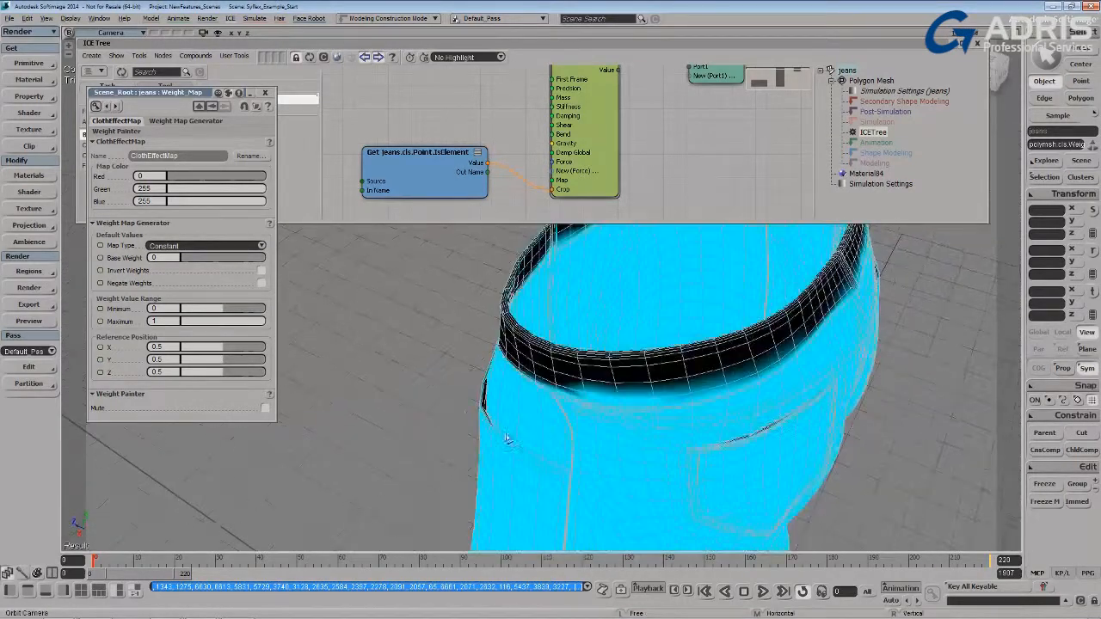
pyautogui.click(484, 380)
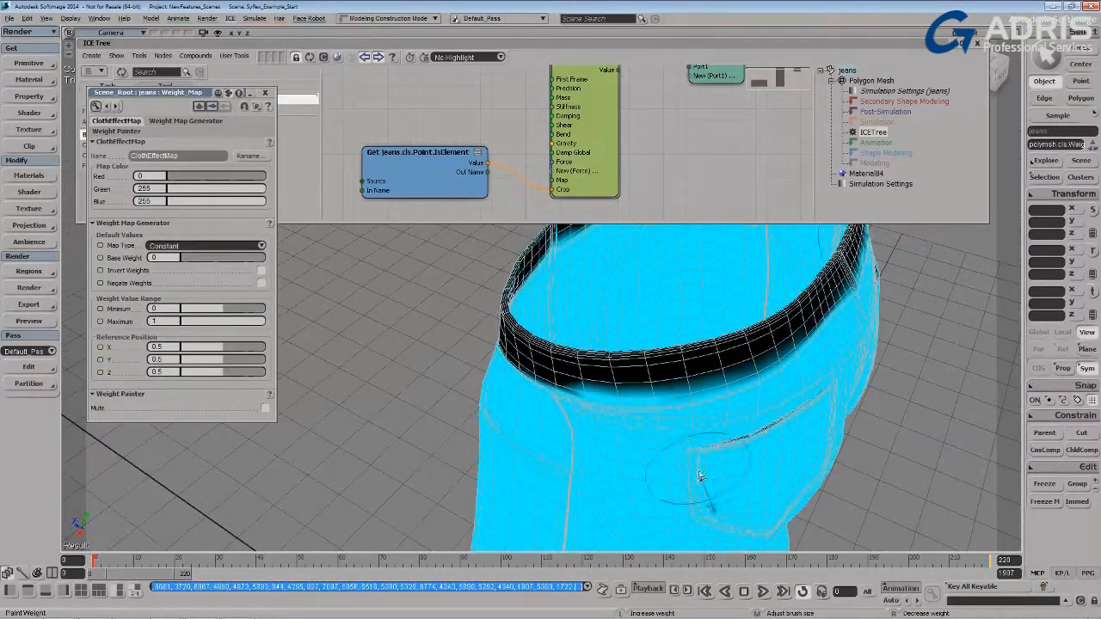
# Fill the remaining unweighted gaps around the rear pocket and hips, keeping the waistband unpainted
pyautogui.moveTo(770, 437)
pyautogui.mouseDown()
pyautogui.moveTo(832, 398)
pyautogui.moveTo(745, 480)
pyautogui.moveTo(713, 452)
pyautogui.moveTo(723, 461)
pyautogui.mouseUp()
pyautogui.press('o')
pyautogui.moveTo(752, 495)
pyautogui.mouseDown()
pyautogui.moveTo(802, 468)
pyautogui.moveTo(724, 460)
pyautogui.mouseUp()
pyautogui.press('o')
pyautogui.press('o')
pyautogui.moveTo(472, 458); pyautogui.dragTo(516, 496)
pyautogui.moveTo(659, 514)
pyautogui.mouseDown()
pyautogui.moveTo(647, 528)
pyautogui.moveTo(620, 510)
pyautogui.mouseUp()
pyautogui.moveTo(579, 476); pyautogui.dragTo(553, 467, button='middle')
pyautogui.moveTo(554, 468); pyautogui.dragTo(499, 465, button='right')
pyautogui.press('o')
pyautogui.moveTo(563, 464)
pyautogui.mouseDown()
pyautogui.moveTo(460, 445)
pyautogui.moveTo(517, 418)
pyautogui.mouseUp()
pyautogui.moveTo(801, 307)
pyautogui.mouseDown(button='right')
pyautogui.moveTo(590, 312)
pyautogui.moveTo(832, 303)
pyautogui.mouseUp(button='right')
pyautogui.press('o')
pyautogui.moveTo(573, 288)
pyautogui.mouseDown()
pyautogui.moveTo(588, 300)
pyautogui.moveTo(600, 265)
pyautogui.moveTo(435, 264)
pyautogui.mouseUp()
pyautogui.press('o')
pyautogui.moveTo(530, 272); pyautogui.dragTo(462, 272, button='right')
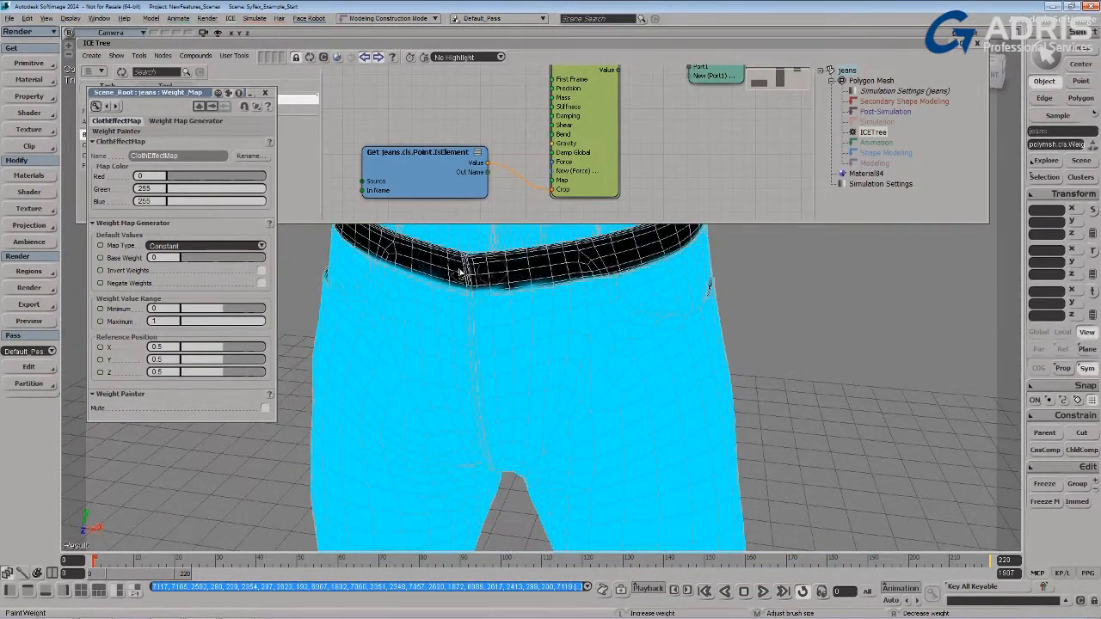
# Paint over the small unweighted spots at the outer edges of the front pockets
pyautogui.moveTo(713, 290); pyautogui.dragTo(672, 398)
pyautogui.press('p')
pyautogui.moveTo(847, 307)
pyautogui.mouseDown()
pyautogui.moveTo(857, 293)
pyautogui.moveTo(843, 337)
pyautogui.mouseUp()
pyautogui.press('p')
pyautogui.moveTo(619, 417); pyautogui.dragTo(679, 336)
pyautogui.press('o')
pyautogui.moveTo(531, 433); pyautogui.dragTo(563, 447)
pyautogui.press('o')
pyautogui.moveTo(573, 506)
pyautogui.mouseDown()
pyautogui.moveTo(558, 471)
pyautogui.moveTo(566, 450)
pyautogui.moveTo(528, 474)
pyautogui.moveTo(738, 457)
pyautogui.moveTo(590, 374)
pyautogui.moveTo(614, 393)
pyautogui.moveTo(585, 481)
pyautogui.moveTo(505, 485)
pyautogui.moveTo(433, 508)
pyautogui.moveTo(521, 450)
pyautogui.moveTo(595, 339)
pyautogui.moveTo(590, 409)
pyautogui.mouseUp()
# Add the ClothEffectMap weight map to the ICE tree as a Get Data node and arrange it beside the Syflex Cloth node
pyautogui.press('space')
pyautogui.press('F3')
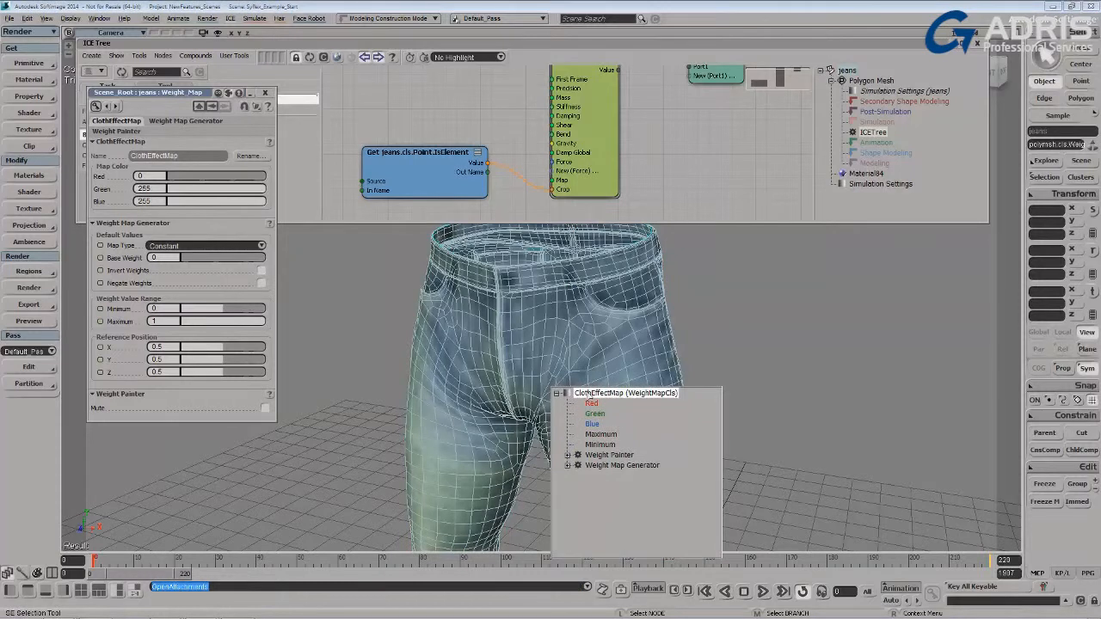
pyautogui.moveTo(391, 137); pyautogui.dragTo(410, 105)
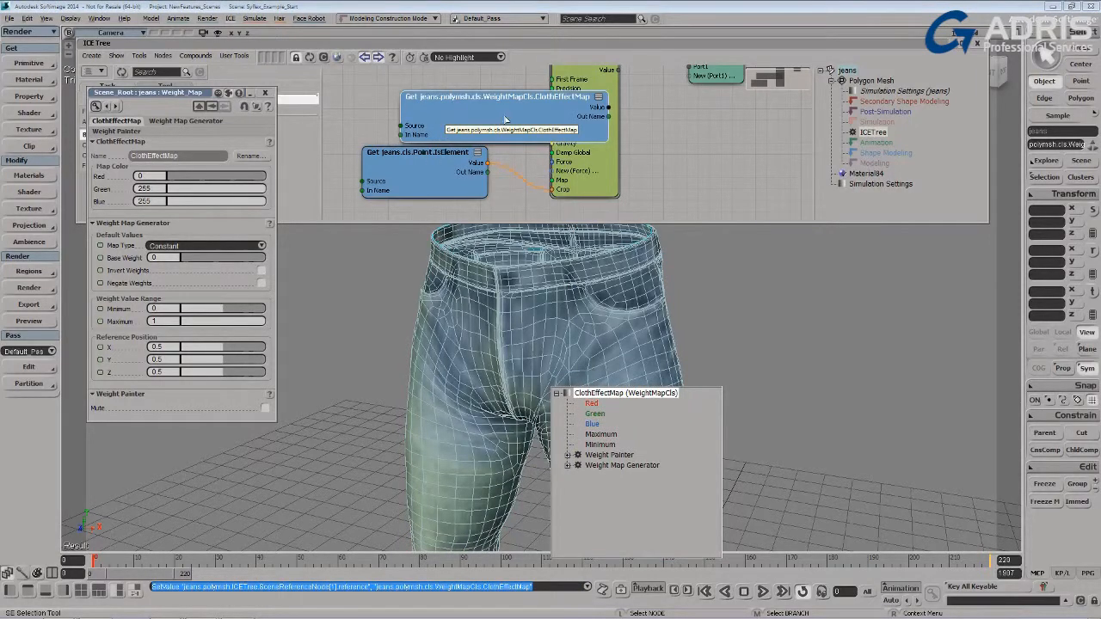
pyautogui.moveTo(487, 117); pyautogui.dragTo(410, 103)
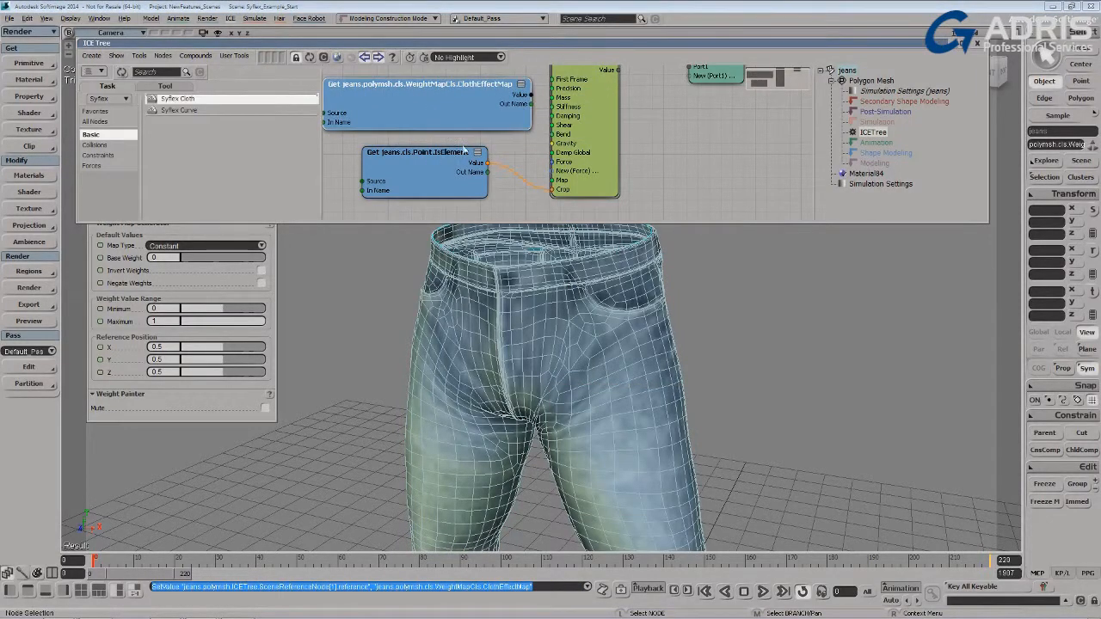
pyautogui.moveTo(508, 148); pyautogui.dragTo(581, 207)
pyautogui.moveTo(538, 167); pyautogui.dragTo(493, 143)
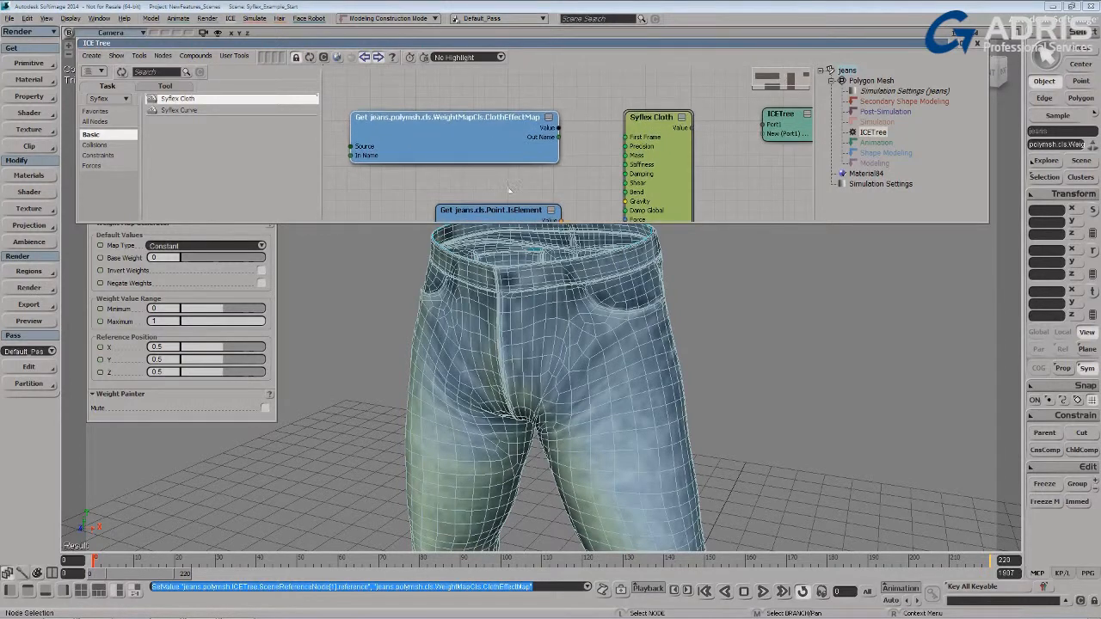
pyautogui.moveTo(492, 182); pyautogui.dragTo(454, 99)
pyautogui.moveTo(461, 163); pyautogui.dragTo(458, 216)
# Point the ClothEffectMap Get Data node to its Weights attribute and connect its value to the Syflex Cloth Map input
pyautogui.moveTo(425, 82); pyautogui.dragTo(437, 136)
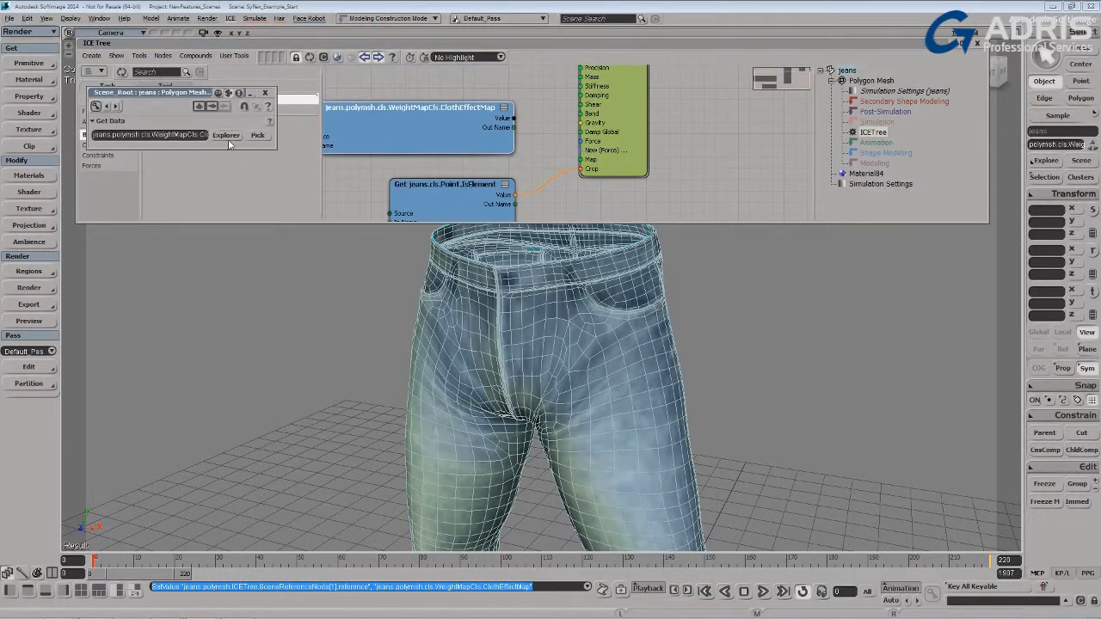
pyautogui.click(228, 139)
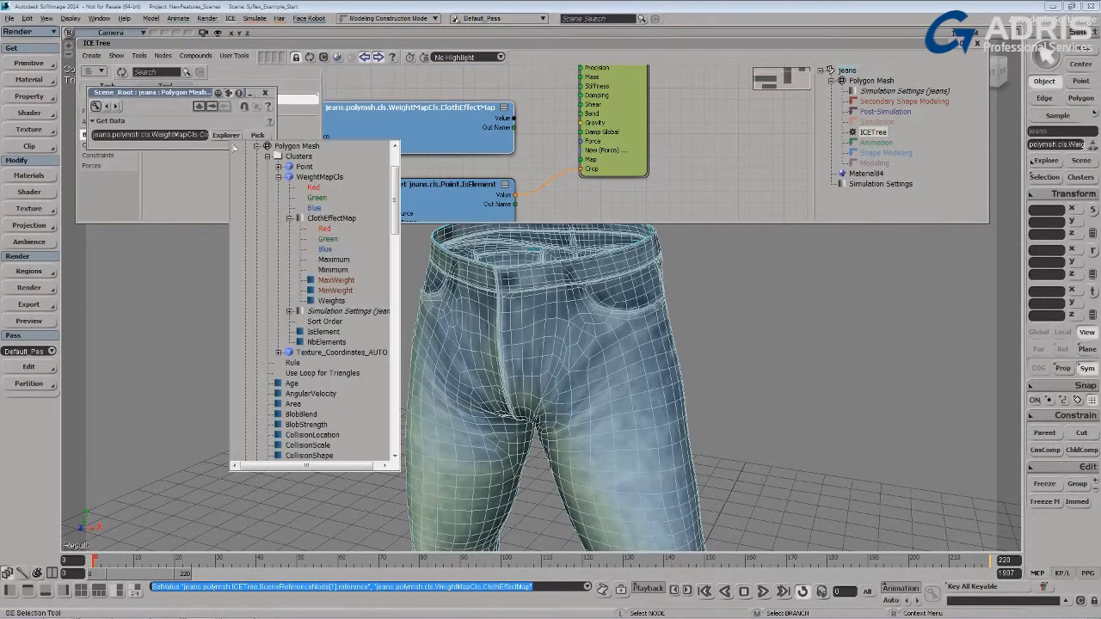
pyautogui.click(331, 301)
pyautogui.moveTo(507, 131); pyautogui.dragTo(585, 161)
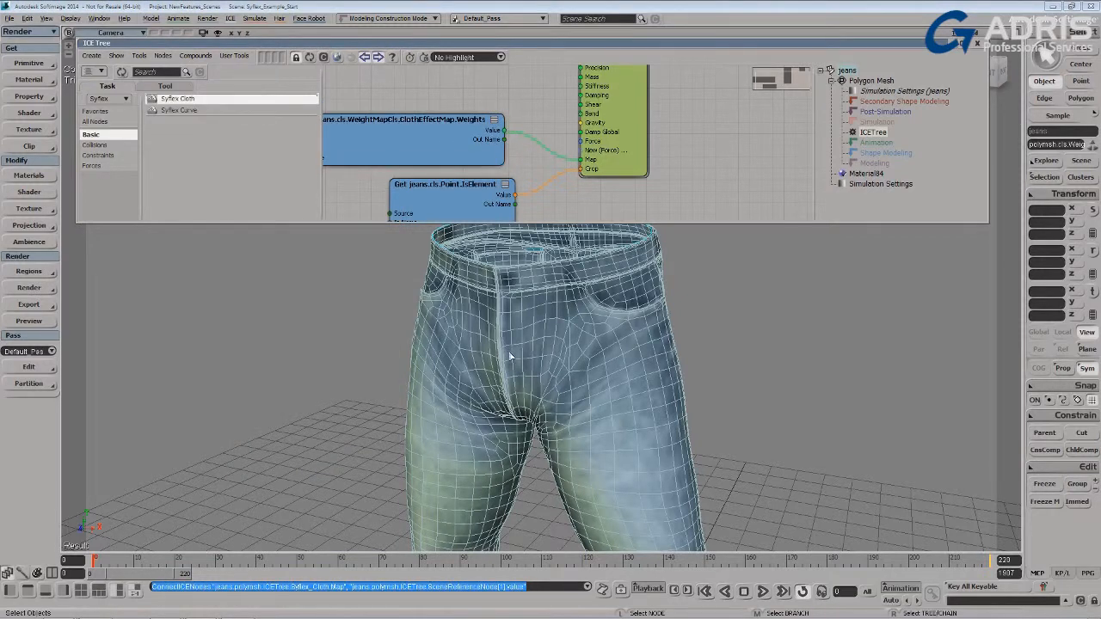
# Select the jeans and open the brush properties for painting the ClothEffectMap weights
pyautogui.press('w')
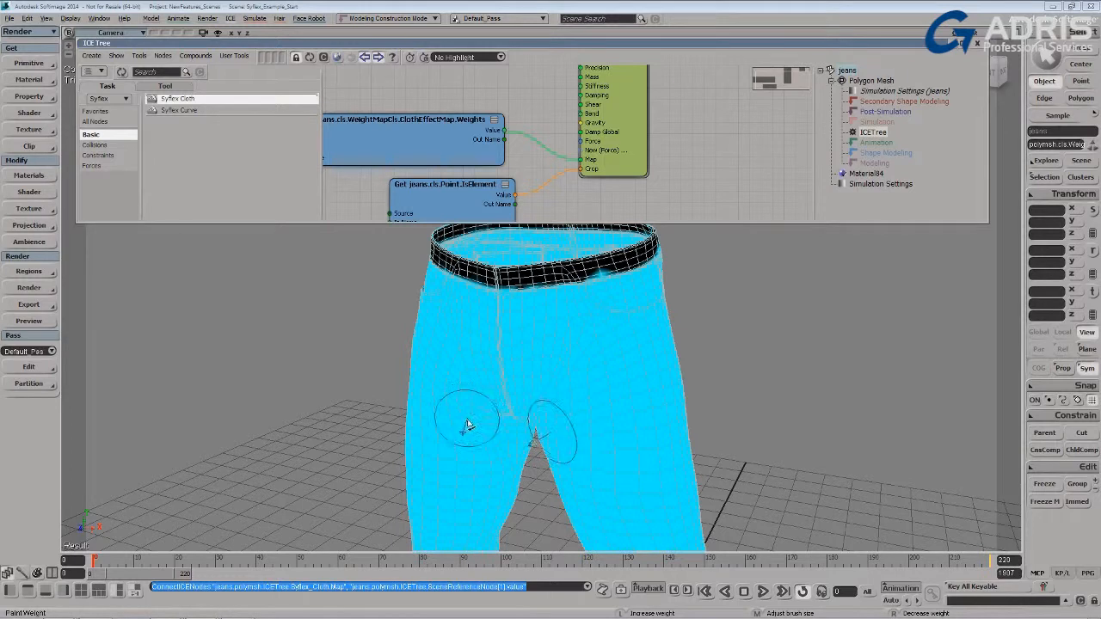
pyautogui.hotkey('ctrl', 'w')
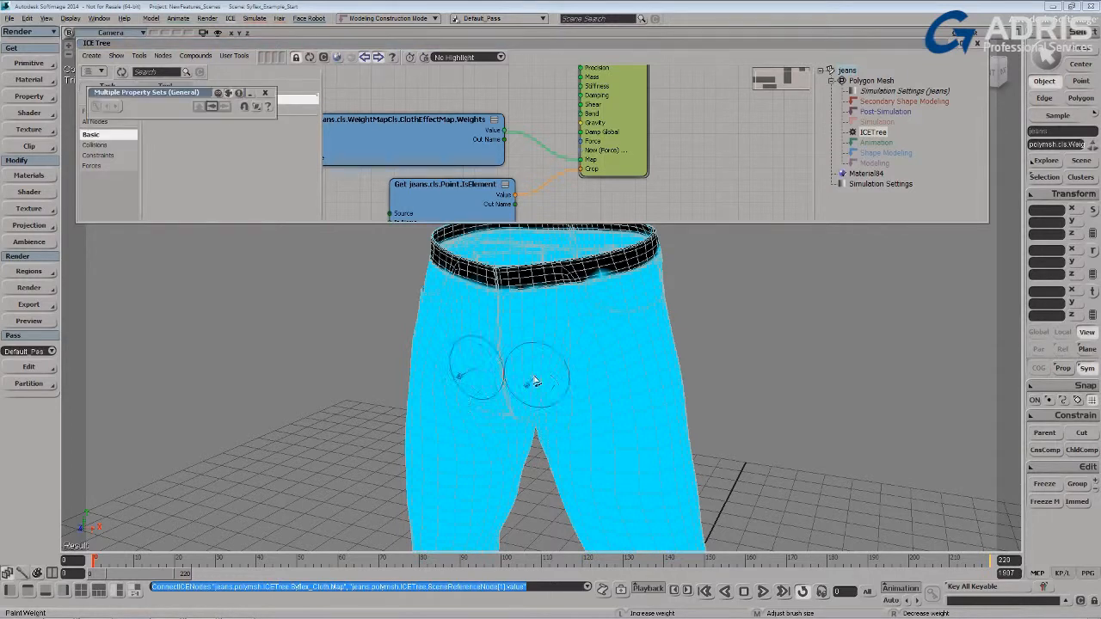
pyautogui.click(265, 92)
pyautogui.press('space')
pyautogui.click(483, 405)
pyautogui.press('w')
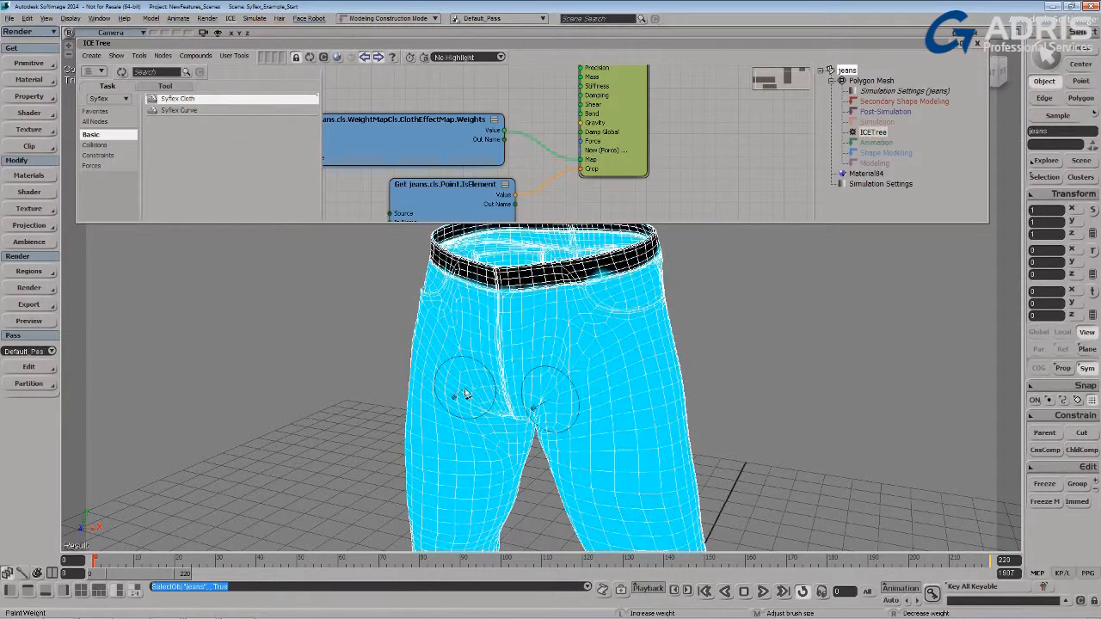
pyautogui.hotkey('ctrl', 'w')
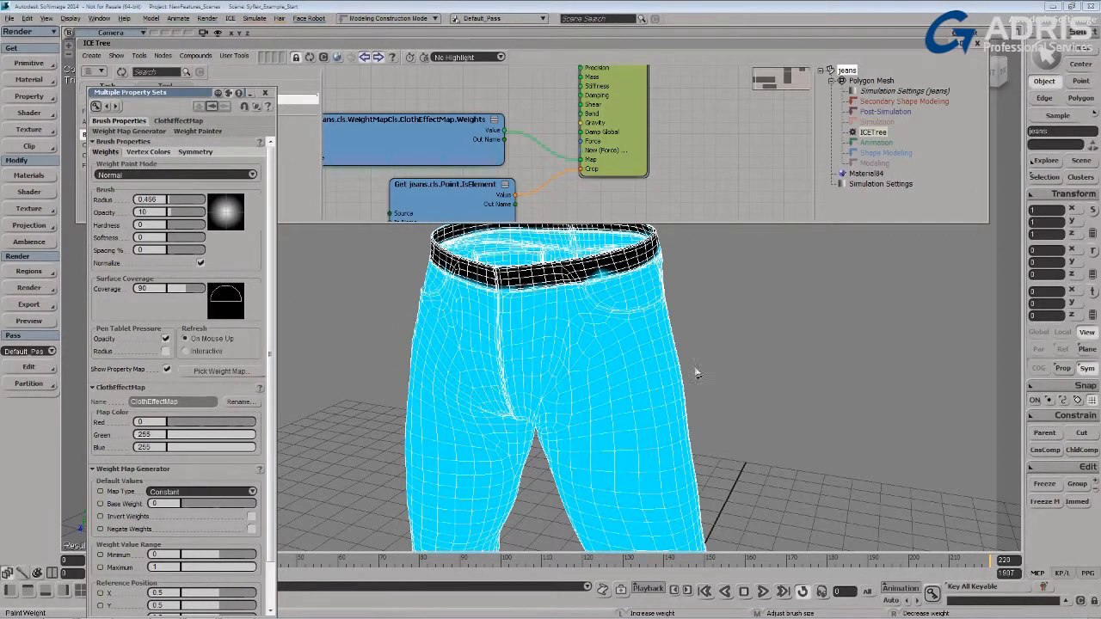
# Try reducing the weight in patches on the hip and the backs of the legs with a brush radius of 0.242
pyautogui.moveTo(639, 417); pyautogui.dragTo(551, 432, button='right')
pyautogui.moveTo(543, 416); pyautogui.dragTo(529, 389, button='middle')
pyautogui.moveTo(487, 322); pyautogui.dragTo(484, 306, button='right')
pyautogui.moveTo(498, 380); pyautogui.dragTo(525, 437, button='right')
pyautogui.moveTo(729, 360)
pyautogui.mouseDown(button='right')
pyautogui.moveTo(731, 457)
pyautogui.moveTo(716, 493)
pyautogui.mouseUp(button='right')
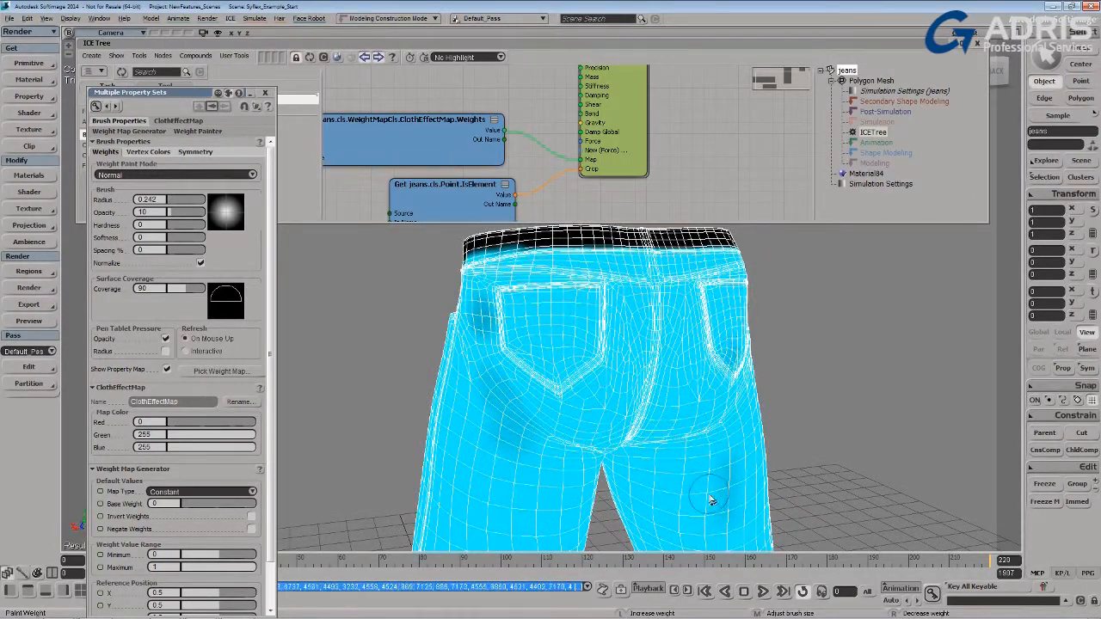
pyautogui.scroll(-5, 689, 486)
pyautogui.click(497, 499)
pyautogui.moveTo(520, 456); pyautogui.dragTo(510, 439)
pyautogui.moveTo(494, 344); pyautogui.dragTo(507, 370, button='right')
pyautogui.moveTo(650, 421); pyautogui.dragTo(644, 526)
pyautogui.moveTo(627, 465); pyautogui.dragTo(610, 416)
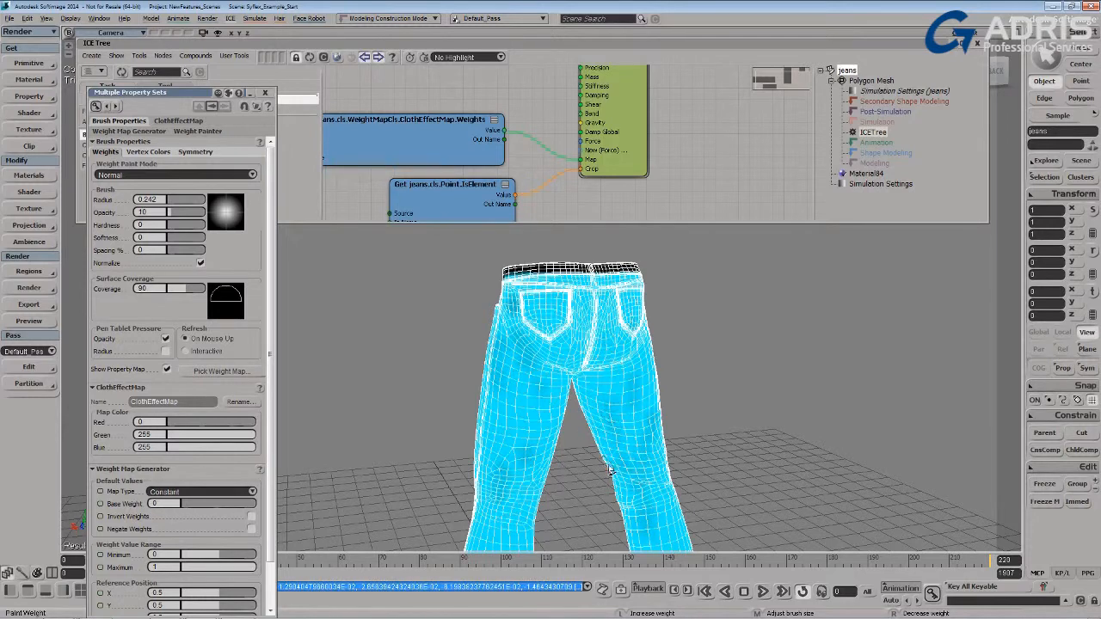
# Enlarge the brush to a radius of 0.989 and restore weight on the reduced patches of the seat and legs
pyautogui.press('s')
pyautogui.moveTo(612, 434); pyautogui.dragTo(543, 474, button='right')
pyautogui.moveTo(516, 364); pyautogui.dragTo(503, 339, button='right')
pyautogui.moveTo(499, 442); pyautogui.dragTo(460, 457, button='middle')
pyautogui.moveTo(535, 356)
pyautogui.mouseDown(button='right')
pyautogui.moveTo(565, 348)
pyautogui.moveTo(557, 315)
pyautogui.mouseUp(button='right')
pyautogui.press('o')
pyautogui.moveTo(469, 449); pyautogui.dragTo(534, 457, button='middle')
pyautogui.moveTo(464, 473); pyautogui.dragTo(466, 437, button='middle')
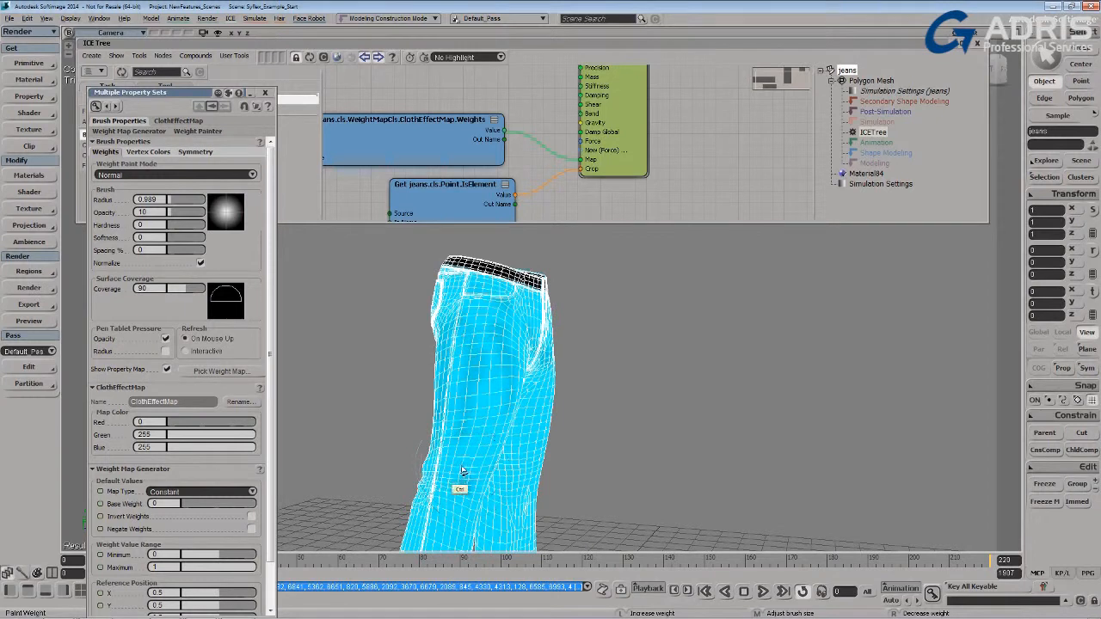
pyautogui.hotkey('ctrl', 'z')
pyautogui.press('o')
pyautogui.moveTo(506, 447); pyautogui.dragTo(596, 473, button='middle')
pyautogui.keyDown('ctrl'); pyautogui.moveTo(538, 377); pyautogui.dragTo(505, 370); pyautogui.keyUp('ctrl')
pyautogui.press('o')
pyautogui.moveTo(646, 458); pyautogui.dragTo(548, 456)
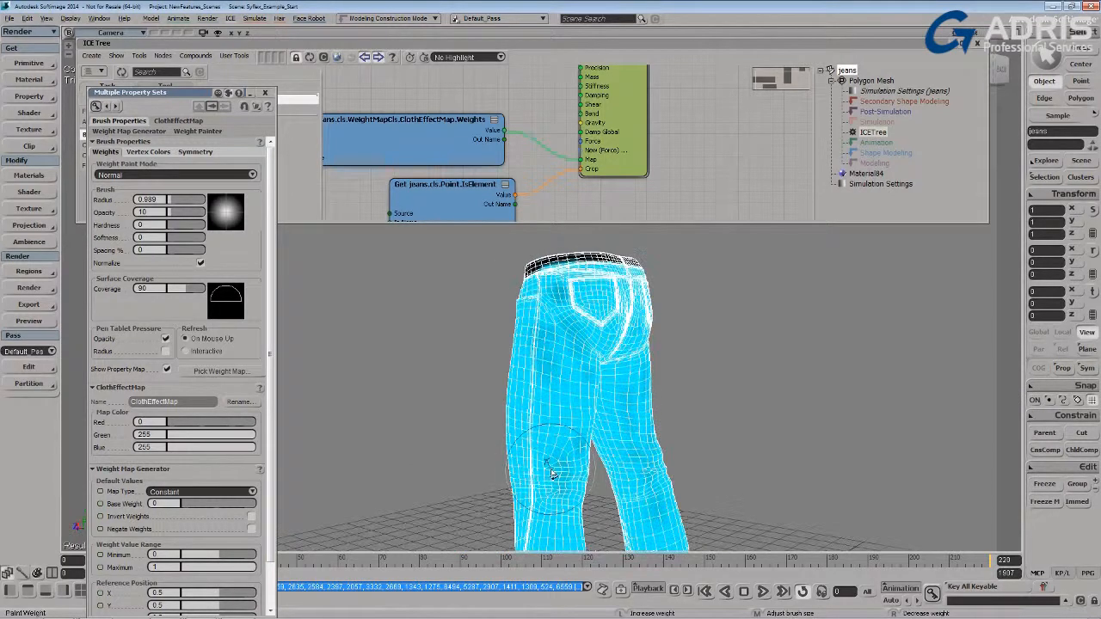
pyautogui.hotkey('ctrl', 'z')
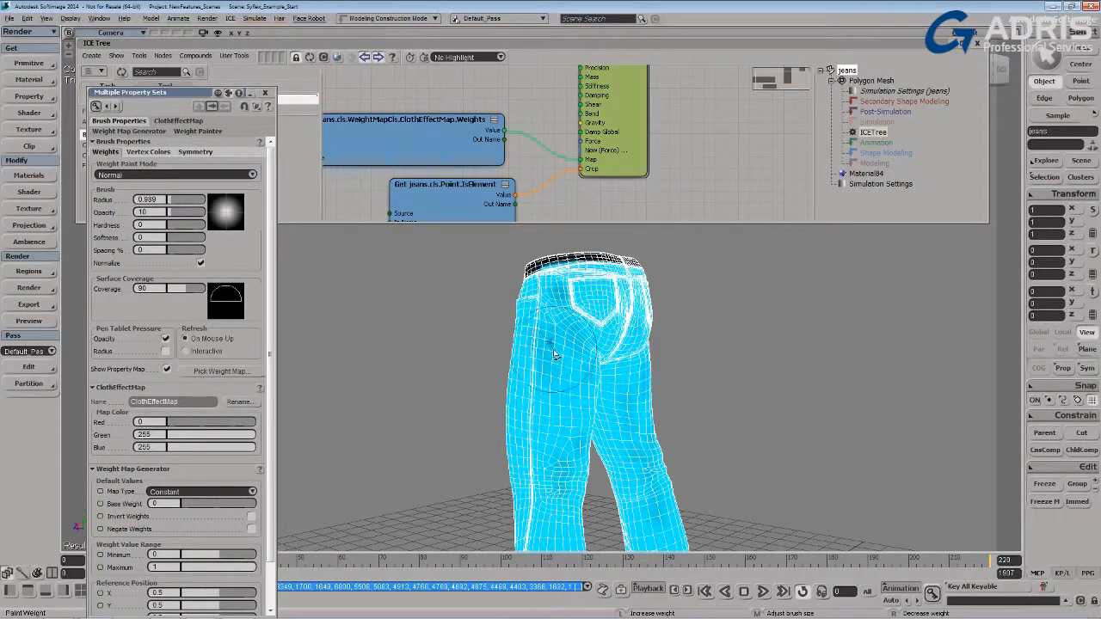
pyautogui.hotkey('ctrl', 'z')
# Set the brush opacity to 100, paint full weight over the remaining patches on the legs, and close the brush properties
pyautogui.moveTo(174, 212); pyautogui.dragTo(207, 213)
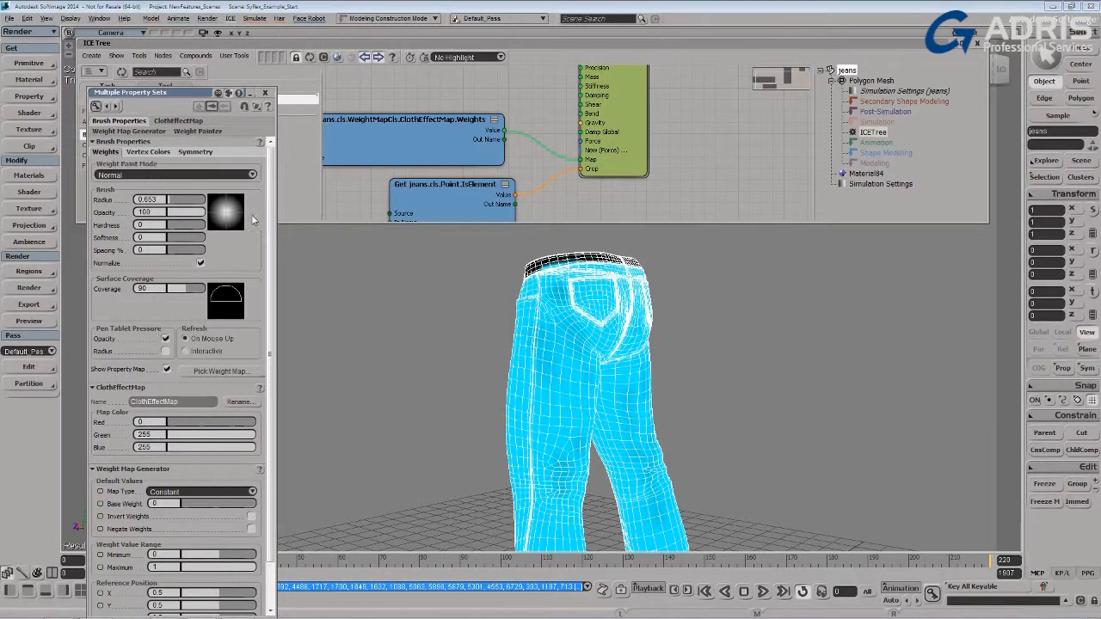
pyautogui.hotkey('ctrl', 'z')
pyautogui.keyDown('ctrl'); pyautogui.moveTo(634, 458); pyautogui.dragTo(664, 509); pyautogui.keyUp('ctrl')
pyautogui.moveTo(528, 438)
pyautogui.keyDown('ctrl'); pyautogui.mouseDown()
pyautogui.moveTo(565, 465)
pyautogui.moveTo(552, 487)
pyautogui.mouseUp(); pyautogui.keyUp('ctrl')
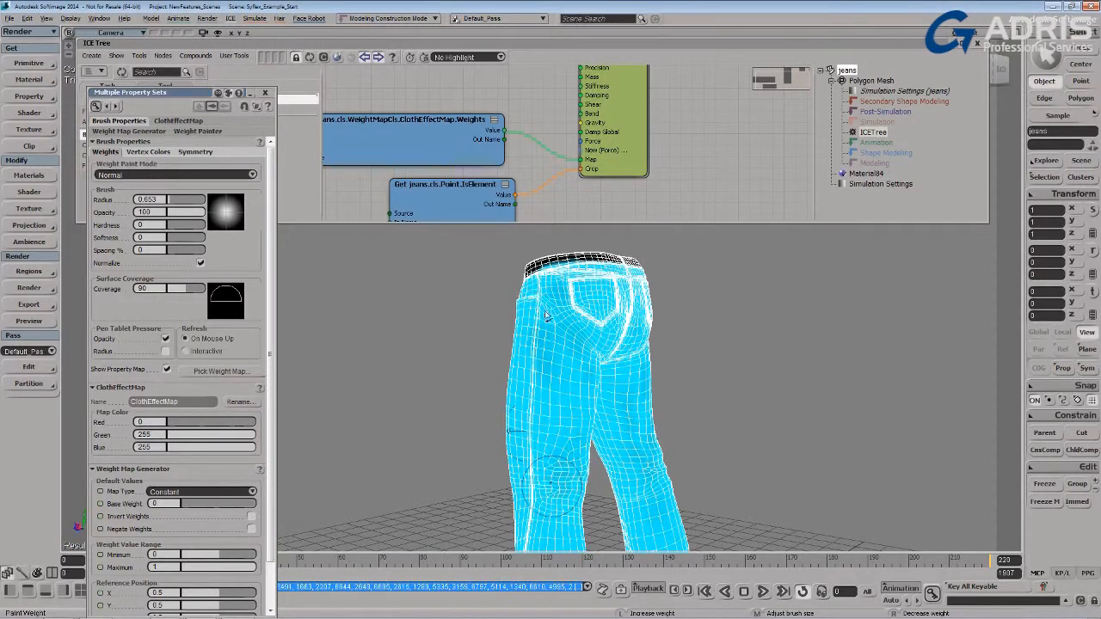
pyautogui.click(266, 93)
# Connect the Syflex Cloth node's Value output to Port1 of the ICETree node
pyautogui.moveTo(491, 212)
pyautogui.mouseDown()
pyautogui.moveTo(499, 235)
pyautogui.moveTo(511, 207)
pyautogui.mouseUp()
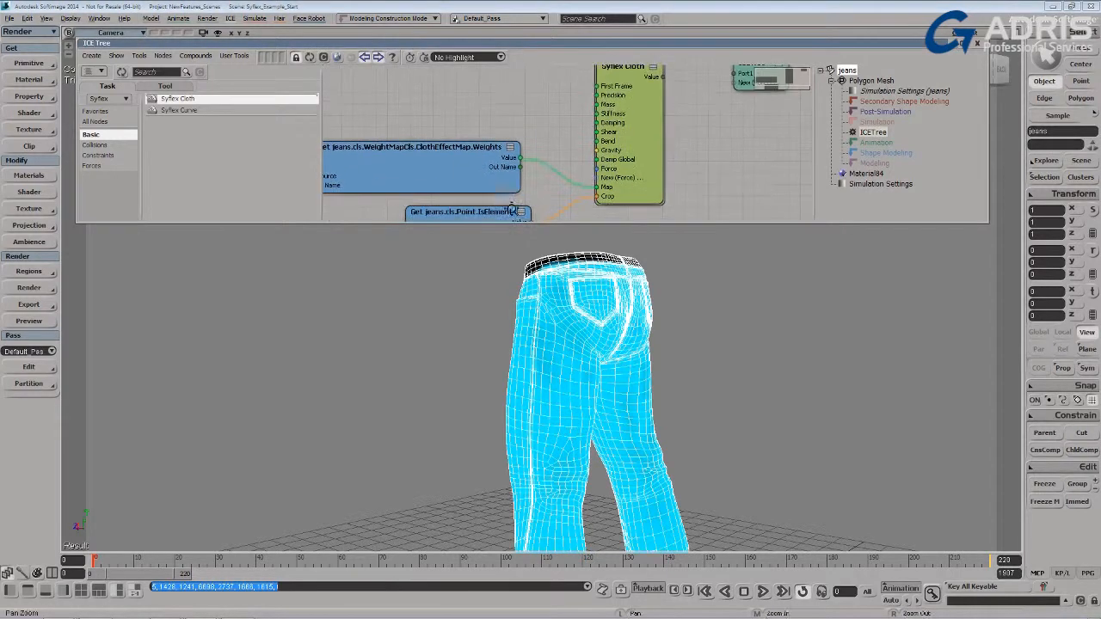
pyautogui.moveTo(617, 145); pyautogui.dragTo(574, 195)
pyautogui.moveTo(673, 129); pyautogui.dragTo(695, 123)
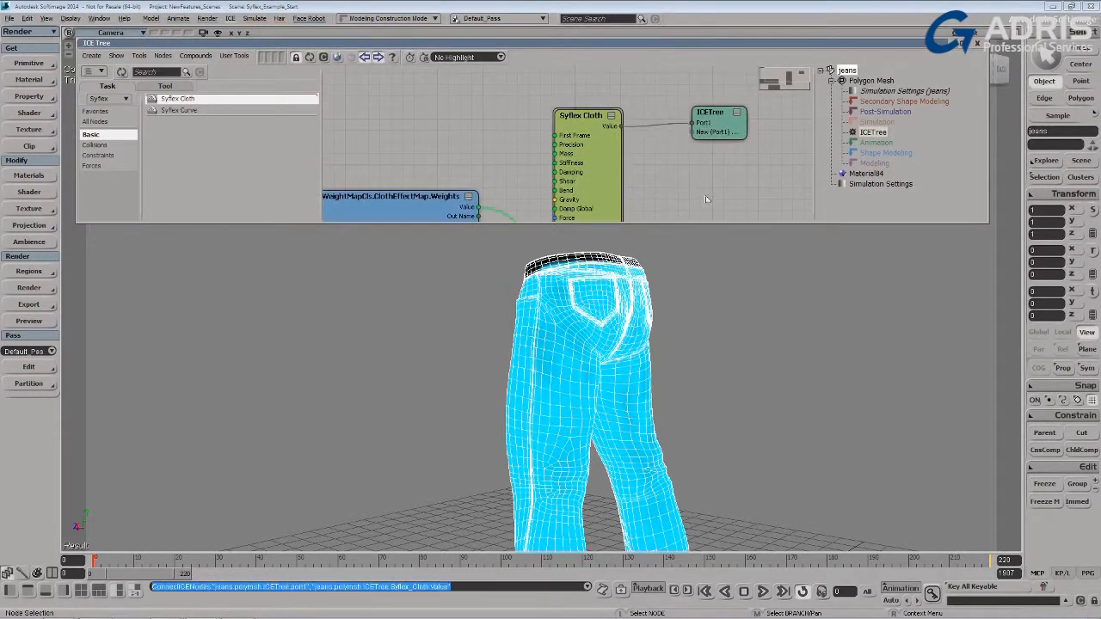
# Play the cloth simulation, view the isolated jeans from the front, and stop the playback
pyautogui.click(762, 592)
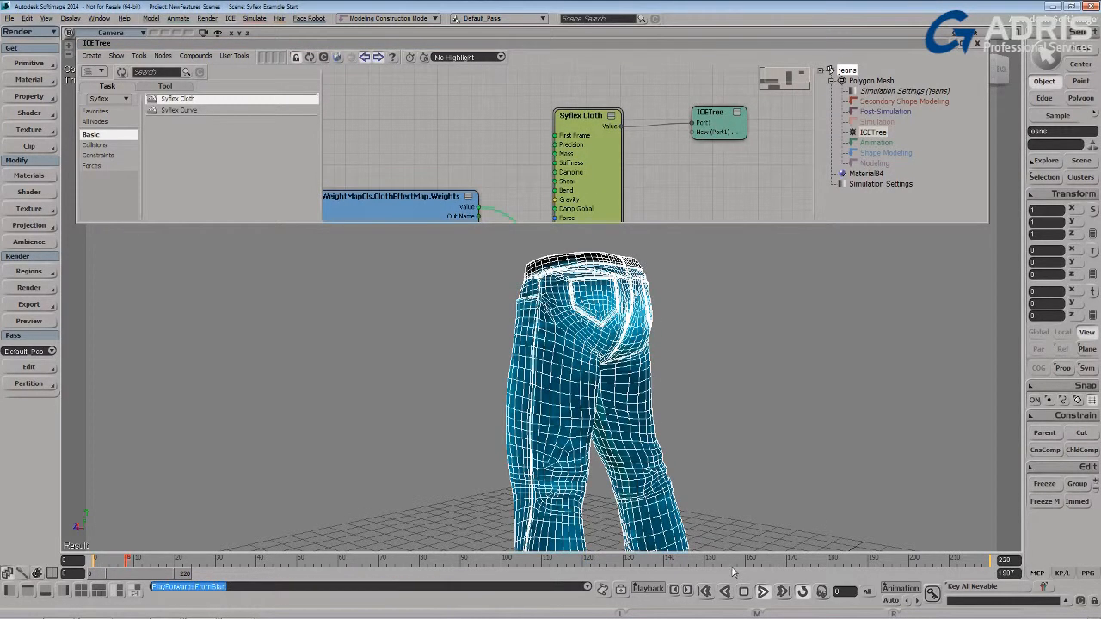
pyautogui.press('s')
pyautogui.moveTo(401, 404); pyautogui.dragTo(558, 376, button='right')
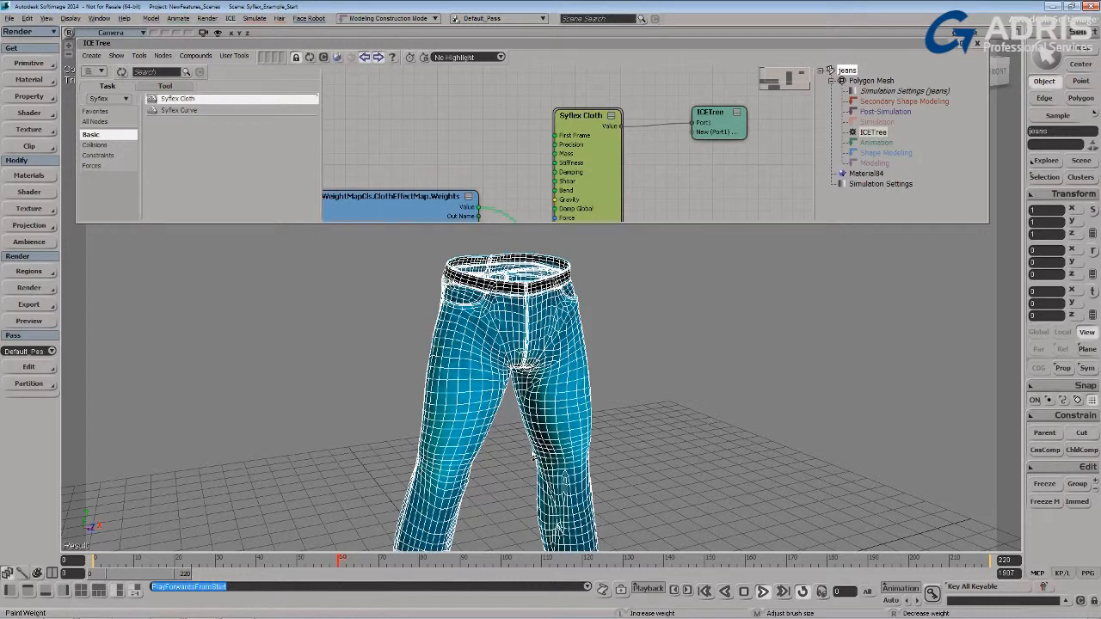
pyautogui.press('space')
pyautogui.click(762, 591)
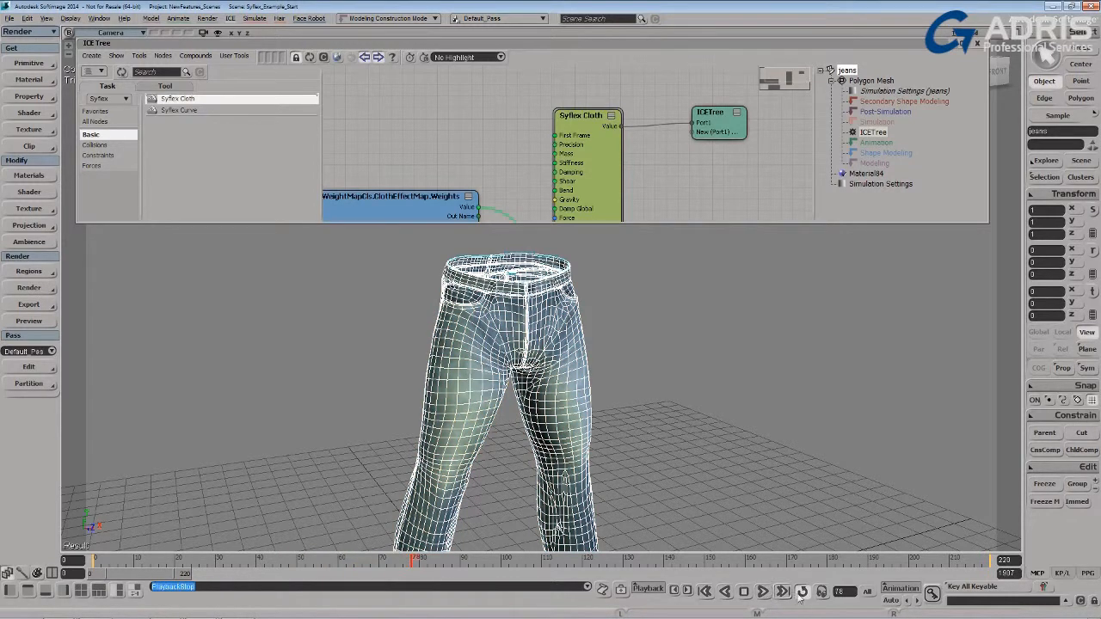
# Turn off playback looping and return to frame 0
pyautogui.click(802, 592)
pyautogui.click(94, 560)
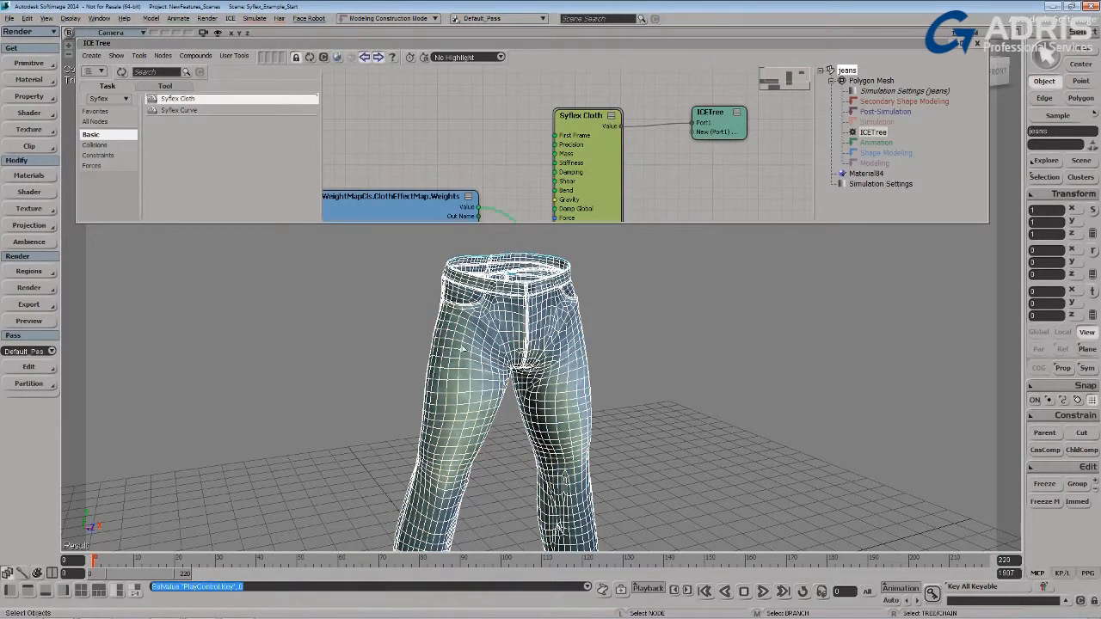
# End the isolation of the jeans to show the whole character, keeping the ICE tree window above the model
pyautogui.rightClick(662, 158)
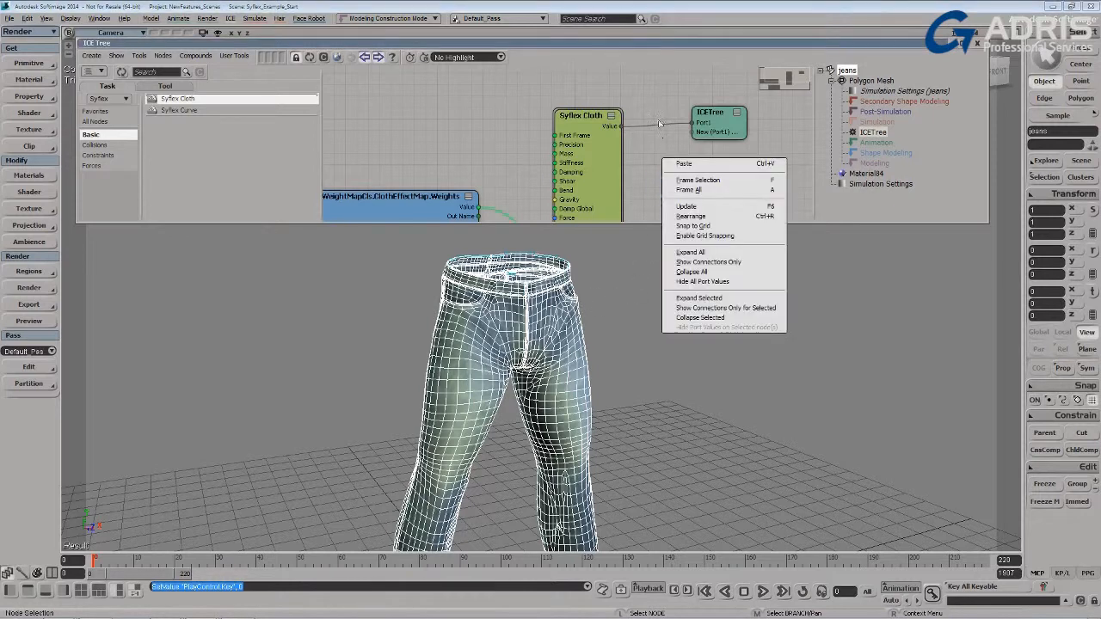
pyautogui.click(398, 48)
pyautogui.moveTo(392, 48); pyautogui.dragTo(498, 114)
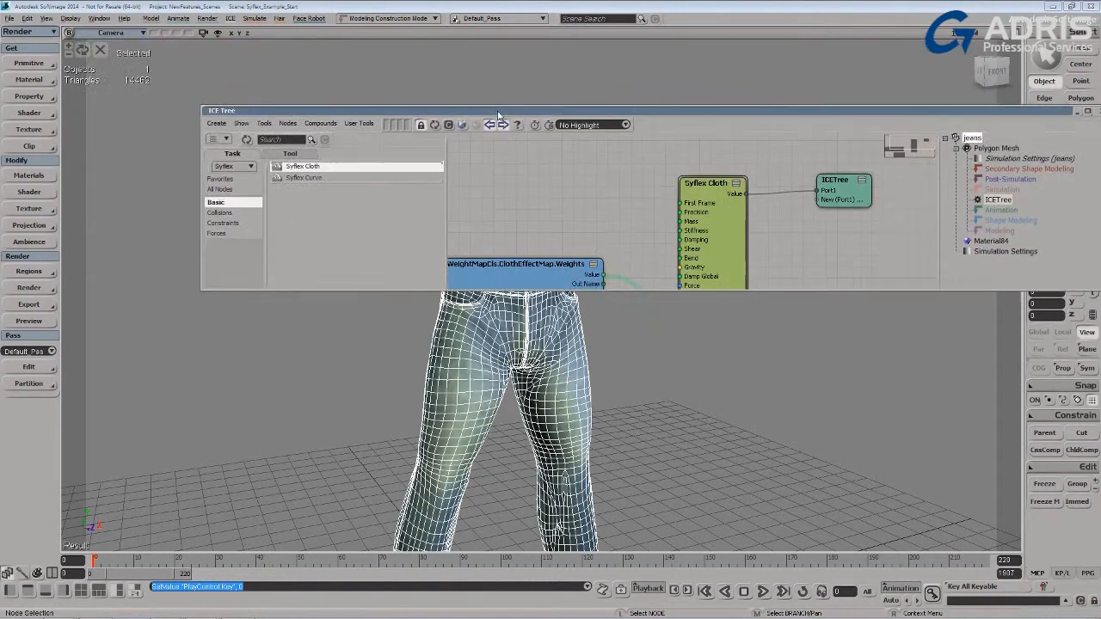
pyautogui.click(100, 52)
pyautogui.moveTo(364, 113); pyautogui.dragTo(284, 43)
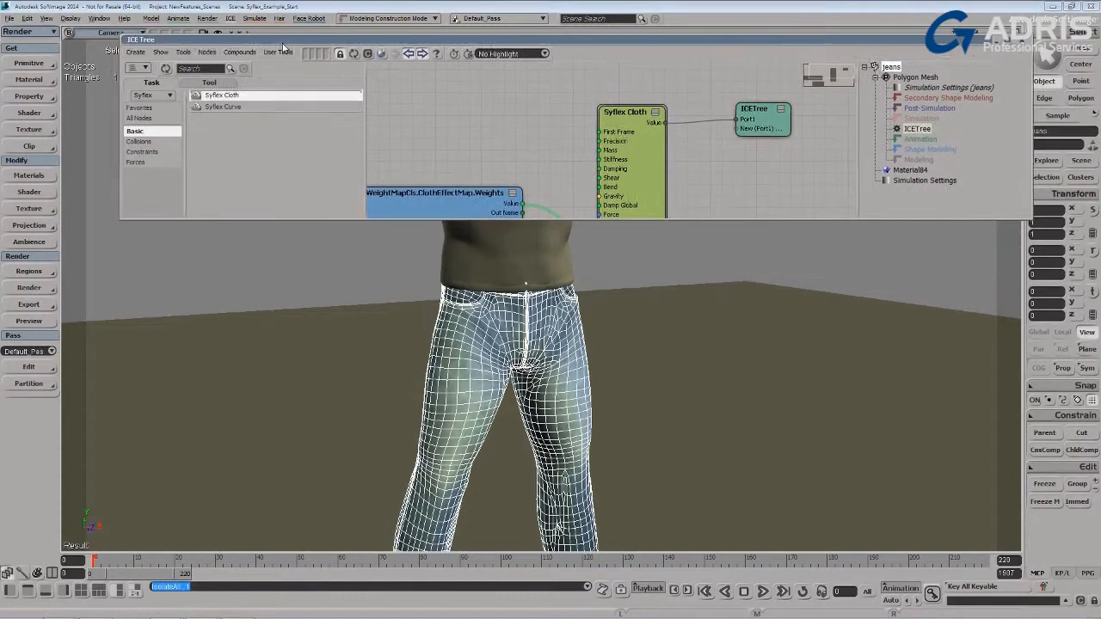
# Play the simulation from frame 0 with the full legs in view and stop it at frame 8
pyautogui.click(93, 560)
pyautogui.moveTo(290, 470); pyautogui.dragTo(287, 305, button='middle')
pyautogui.click(762, 591)
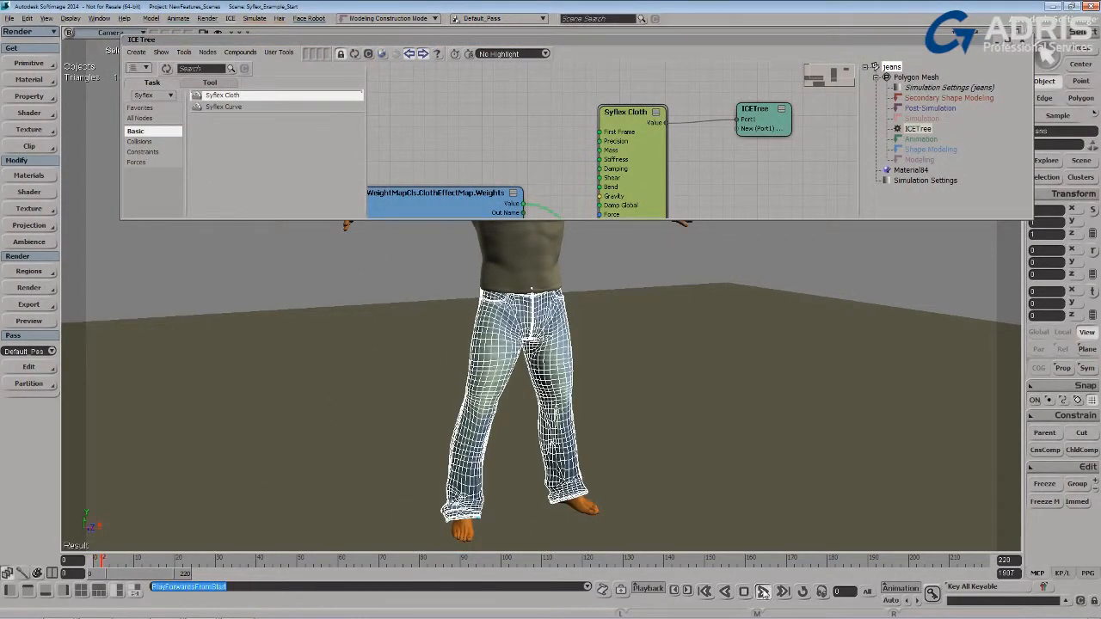
pyautogui.click(762, 592)
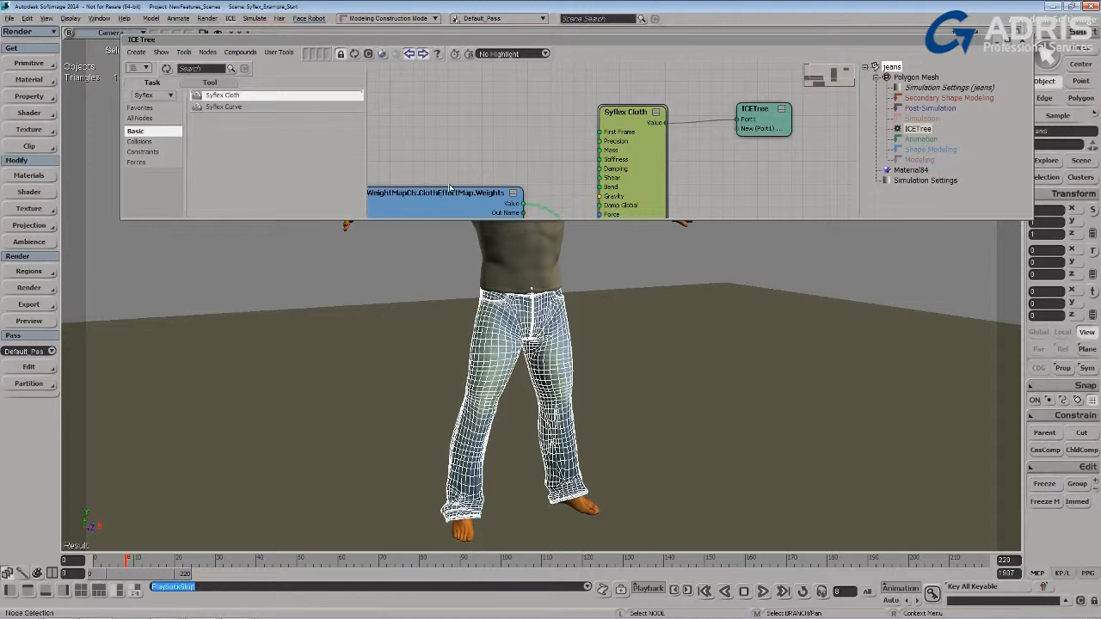
# Disconnect the Point IsElement node from the Syflex Cloth Crop input and replay the simulation from the start
pyautogui.moveTo(461, 187); pyautogui.dragTo(502, 146, button='middle')
pyautogui.moveTo(516, 200); pyautogui.dragTo(526, 174, button='middle')
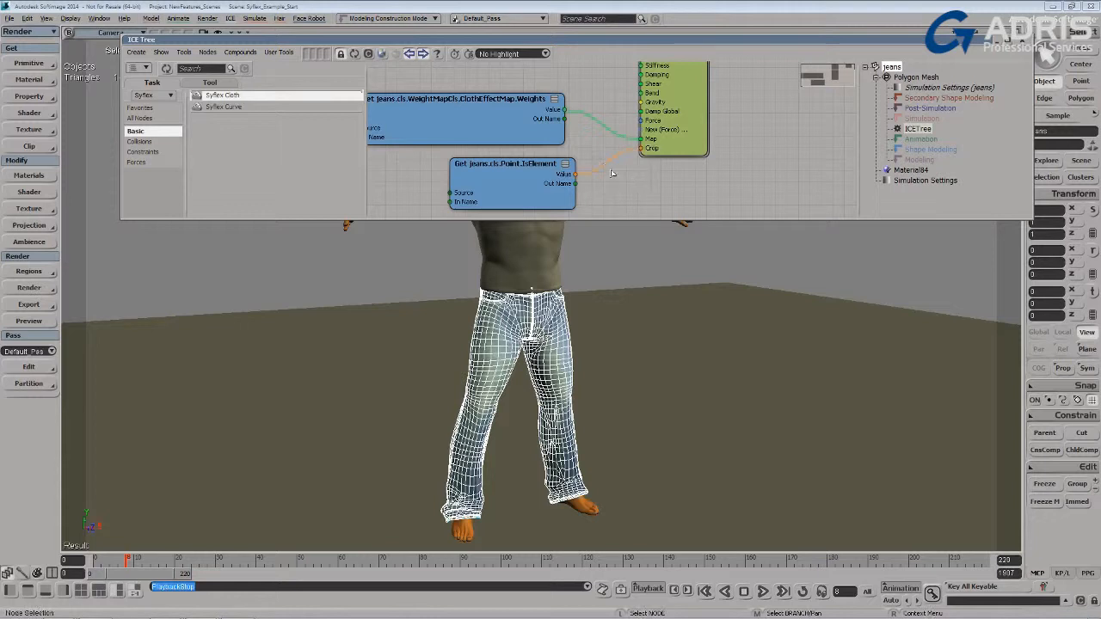
pyautogui.moveTo(608, 168); pyautogui.dragTo(606, 165)
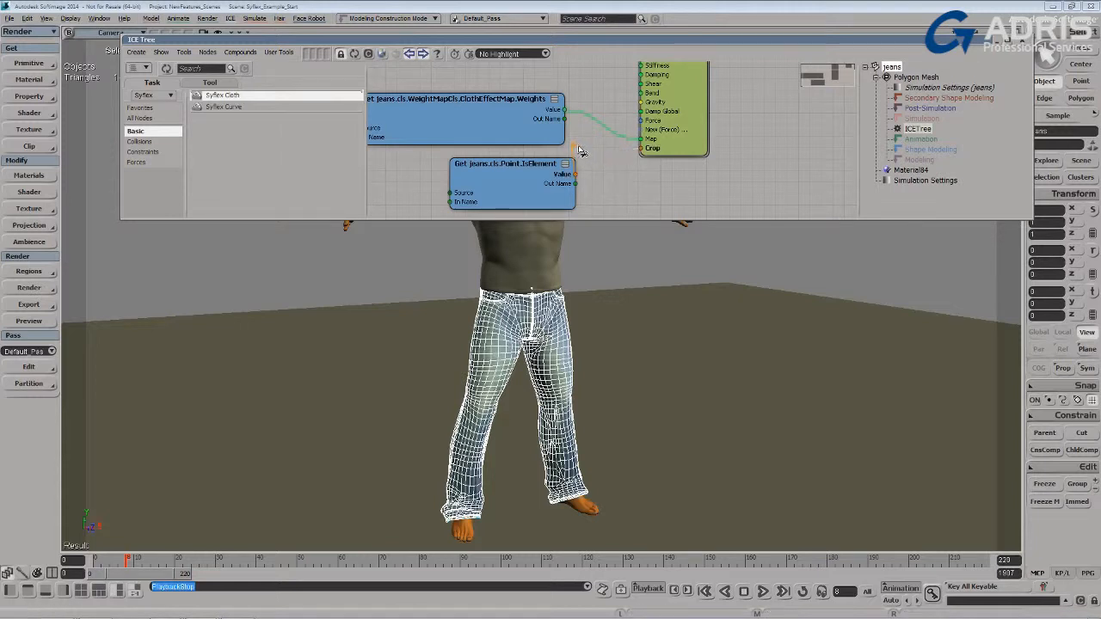
pyautogui.click(764, 592)
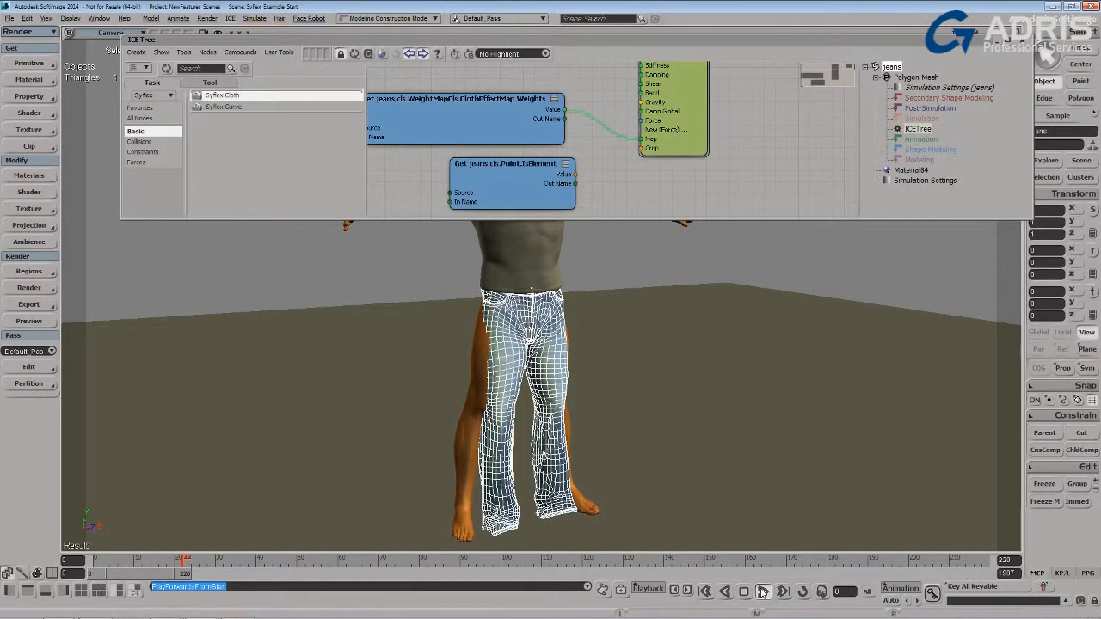
# Return to the first frame and connect the Point IsElement node through a new Not node to the Syflex Cloth Crop input
pyautogui.click(763, 592)
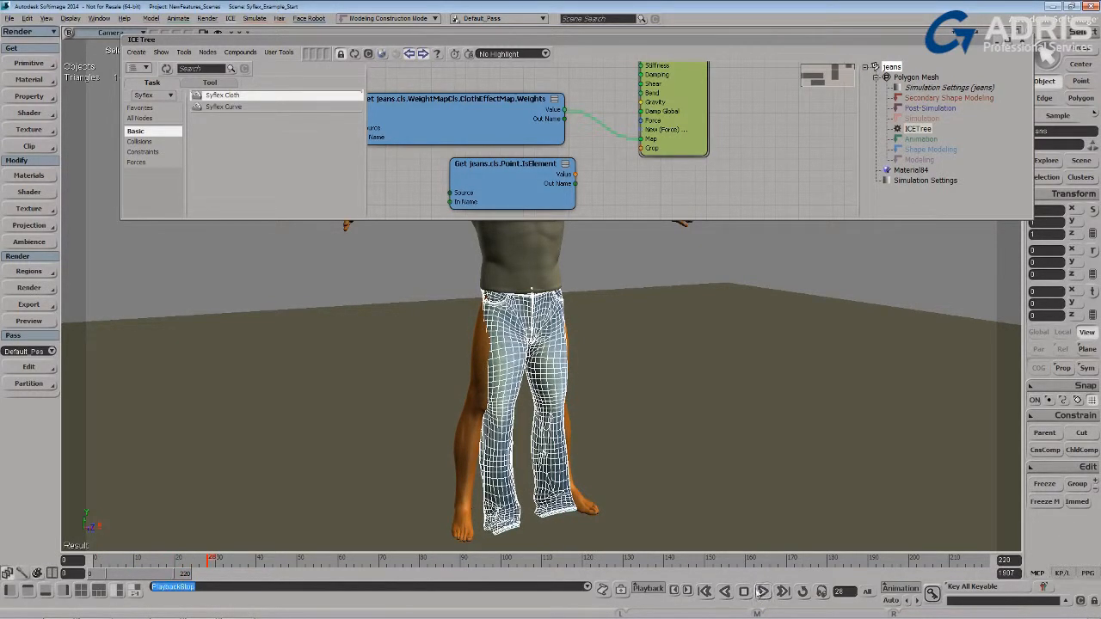
pyautogui.click(704, 592)
pyautogui.moveTo(463, 168); pyautogui.dragTo(427, 166)
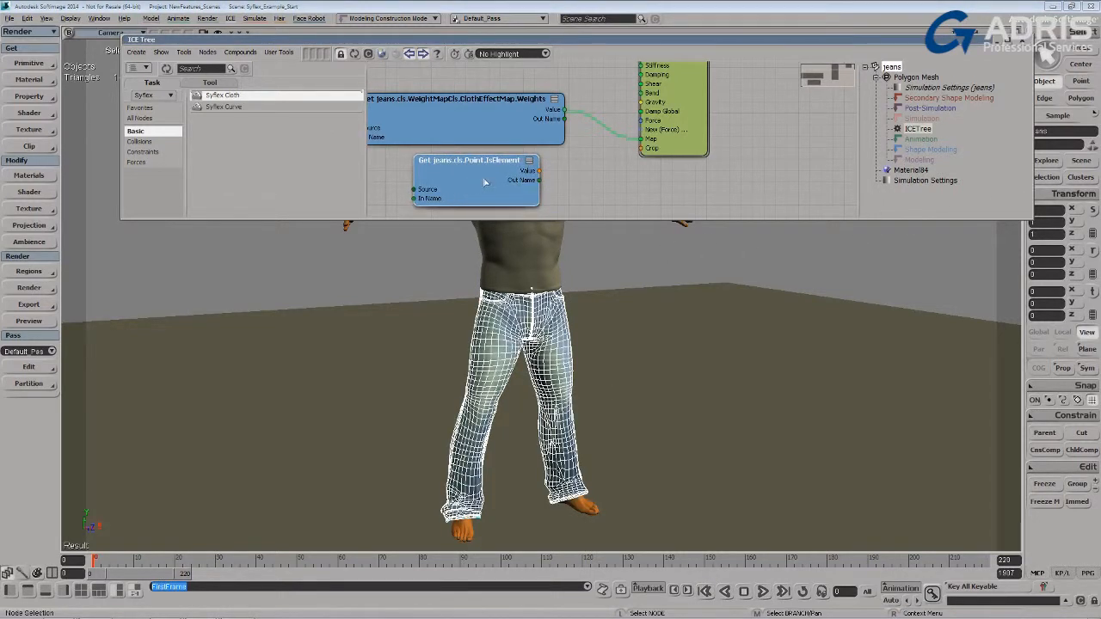
pyautogui.click(218, 80)
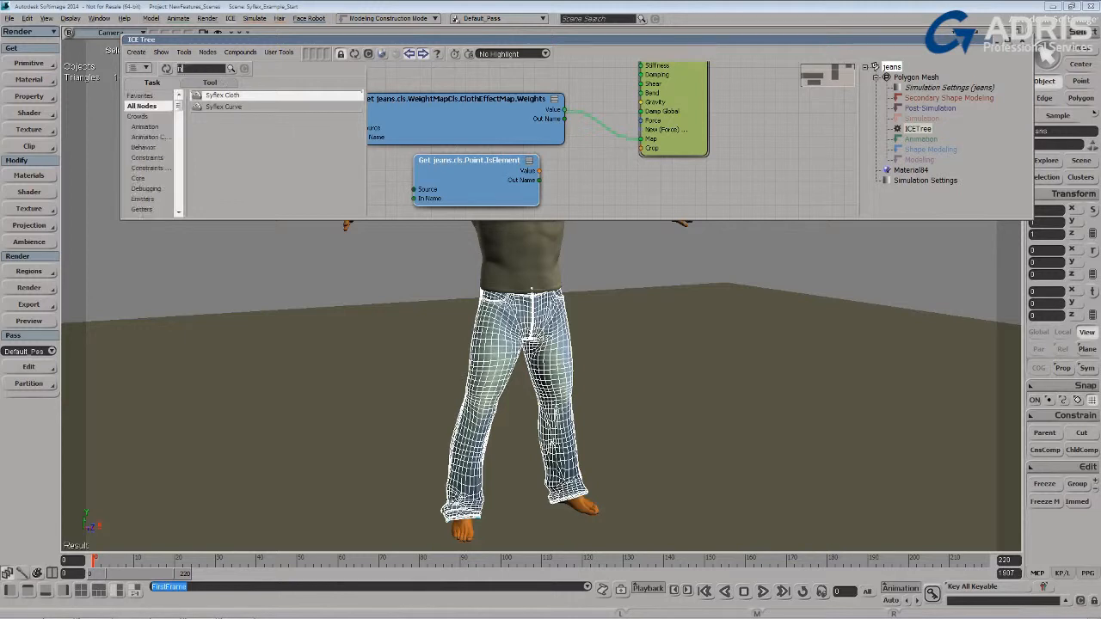
pyautogui.write('not')
pyautogui.moveTo(217, 135); pyautogui.dragTo(609, 175)
pyautogui.moveTo(539, 170); pyautogui.dragTo(573, 186)
pyautogui.moveTo(633, 155); pyautogui.dragTo(641, 148)
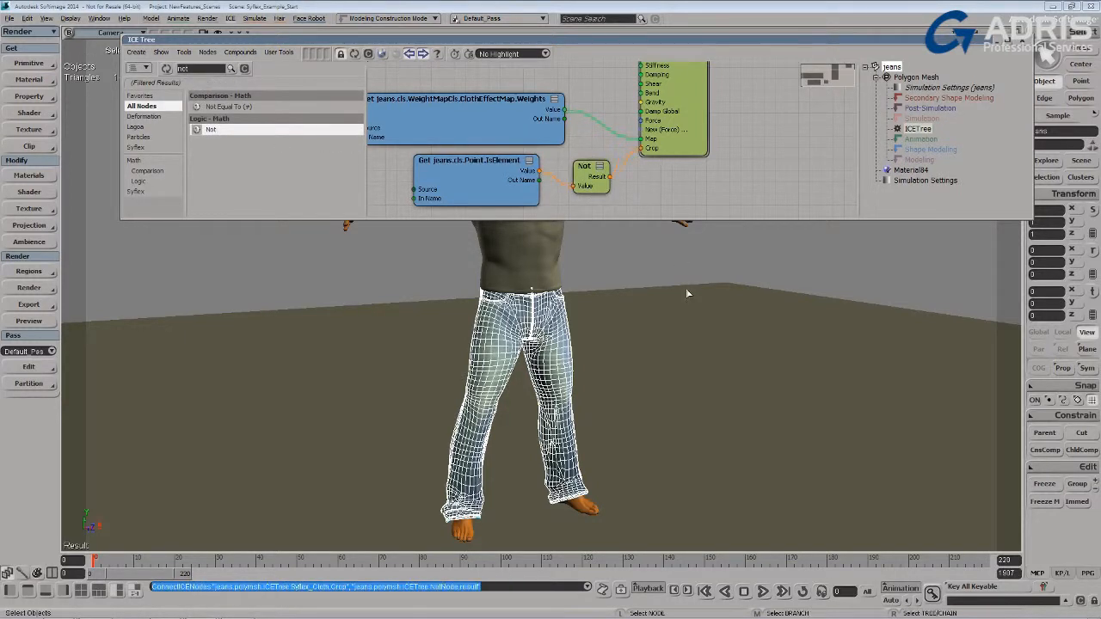
# Play the simulation with the inverted crop, stop it and return to frame 0
pyautogui.click(762, 592)
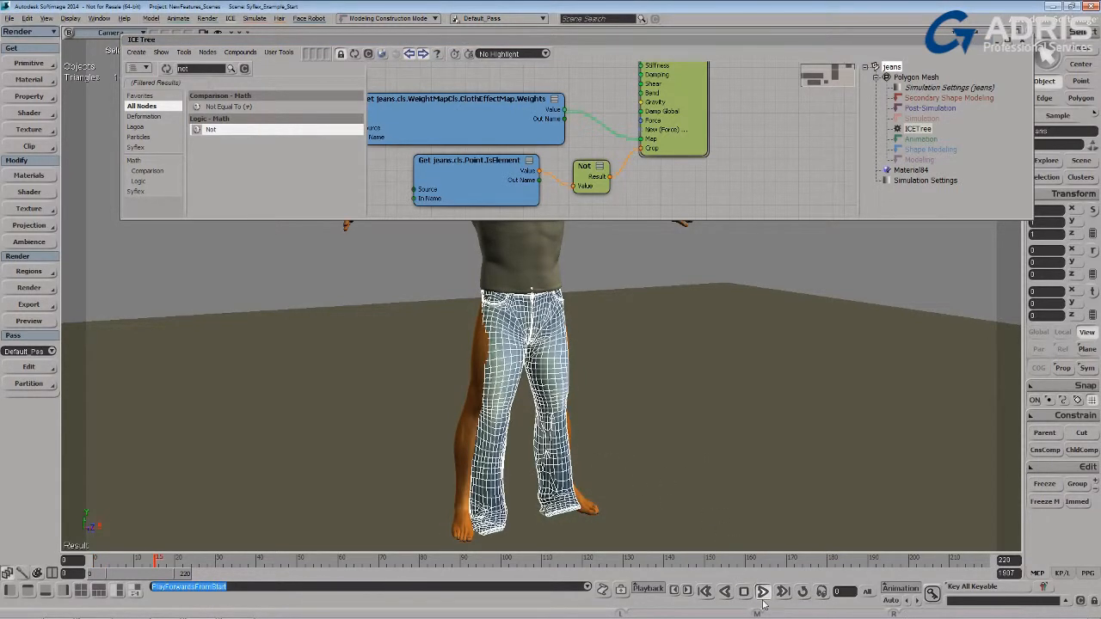
pyautogui.click(744, 592)
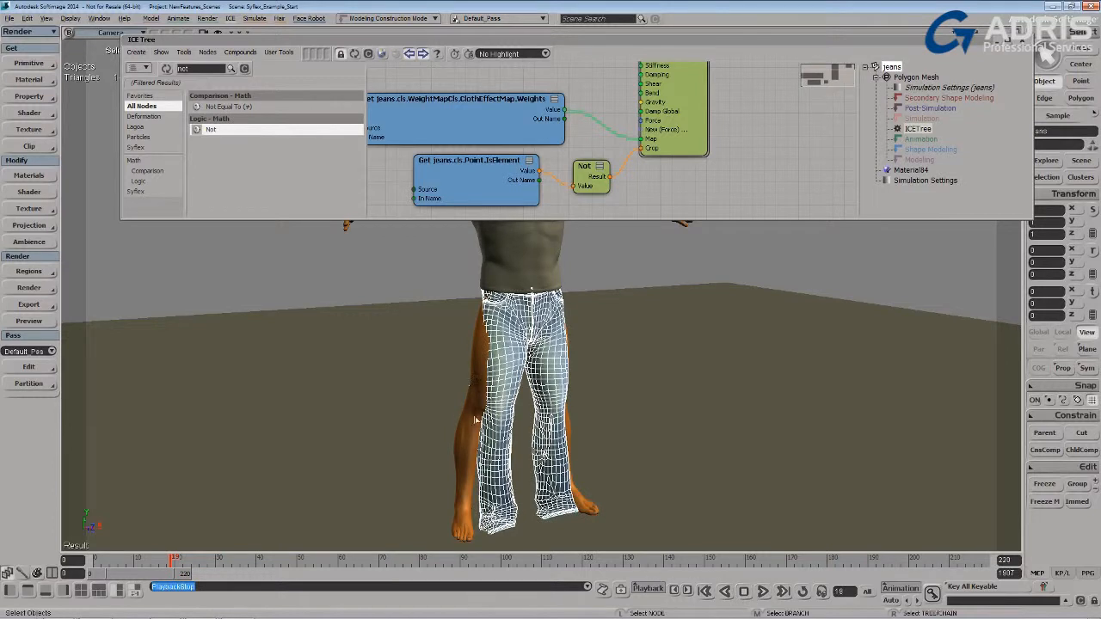
pyautogui.click(706, 592)
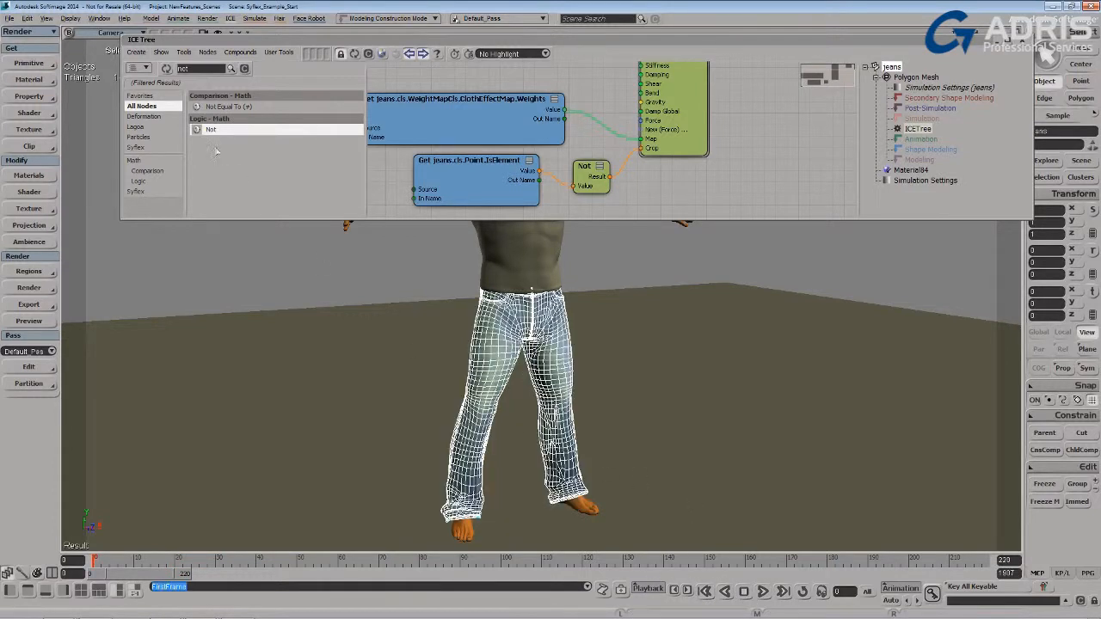
# Add a Syflex Collide Mesh node above the weight map node and connect it to the Force input of Syflex Cloth
pyautogui.click(245, 69)
pyautogui.click(139, 141)
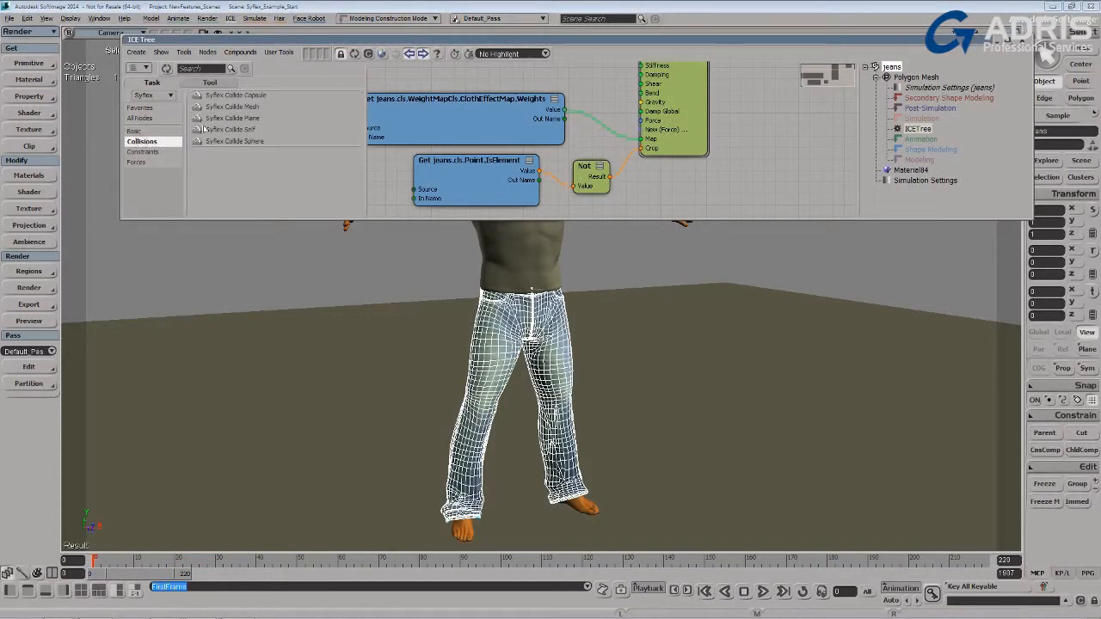
pyautogui.click(232, 106)
pyautogui.moveTo(479, 121); pyautogui.dragTo(567, 143, button='middle')
pyautogui.moveTo(678, 194); pyautogui.dragTo(684, 254, button='middle')
pyautogui.moveTo(573, 140); pyautogui.dragTo(581, 189, button='middle')
pyautogui.moveTo(222, 108); pyautogui.dragTo(729, 142)
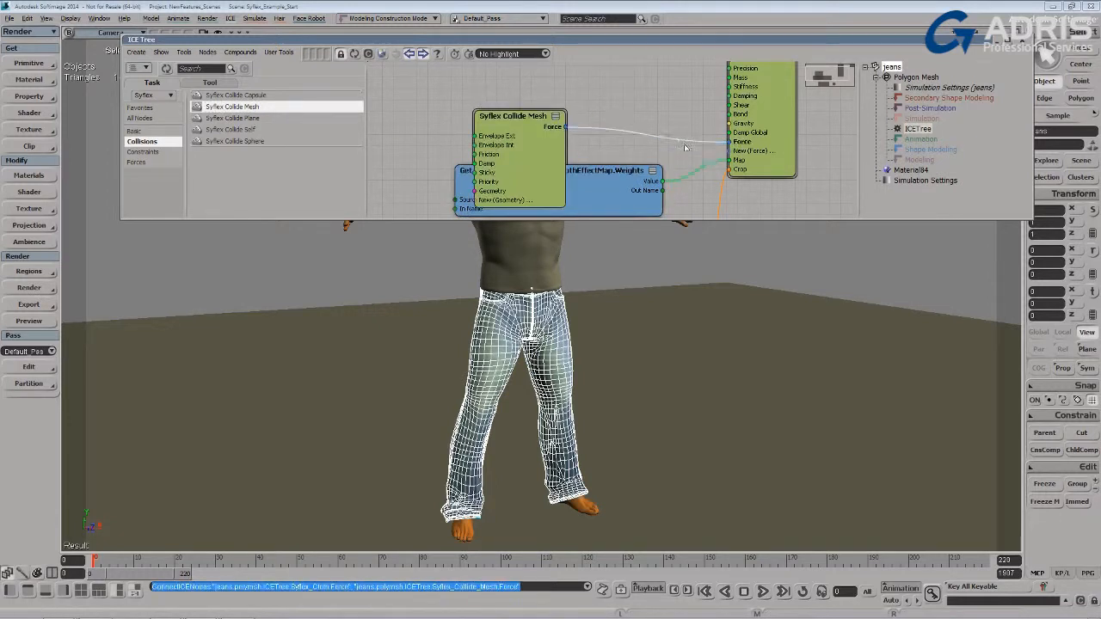
pyautogui.moveTo(520, 149); pyautogui.dragTo(517, 96)
pyautogui.press('z')
pyautogui.moveTo(440, 164); pyautogui.dragTo(466, 177)
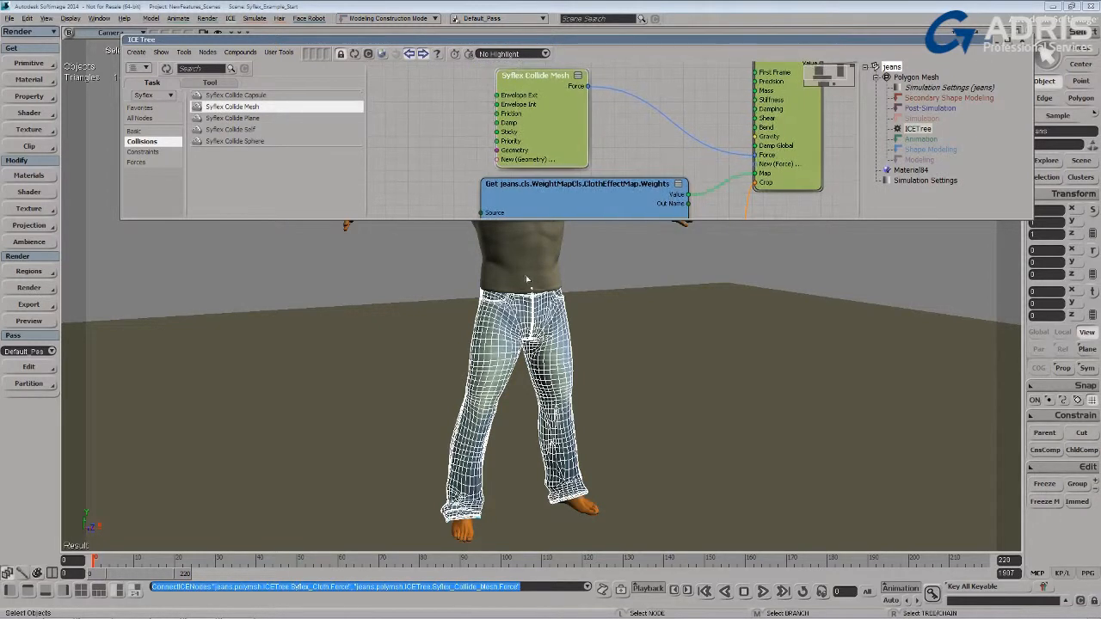
# Bring the character's body mesh into the ICE tree and connect it to the Geometry input of Syflex Collide Mesh
pyautogui.click(469, 540)
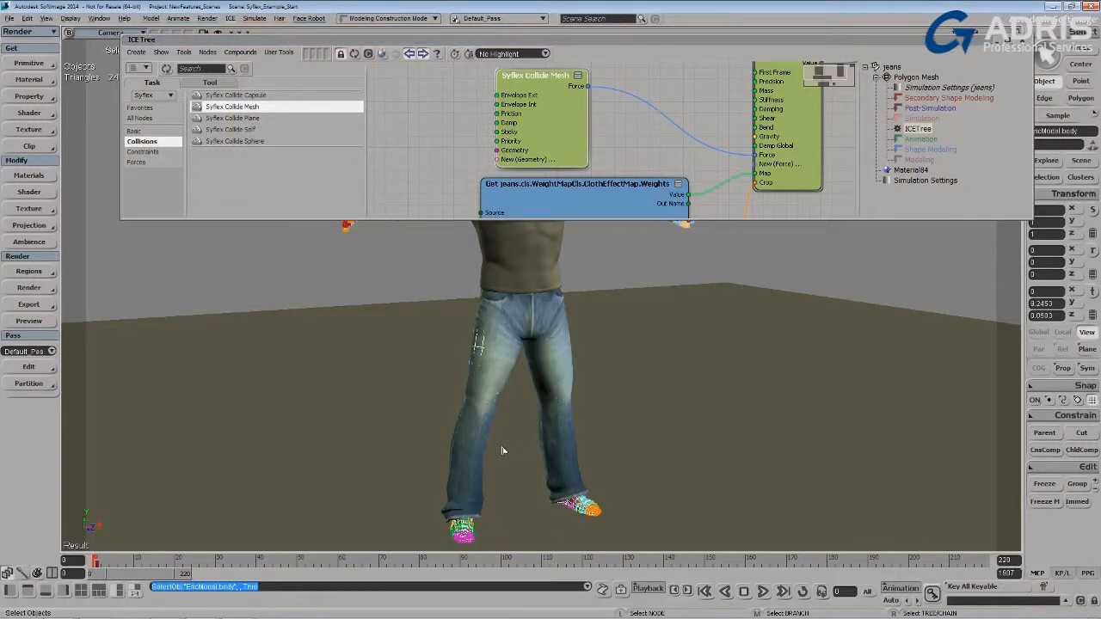
pyautogui.press('F3')
pyautogui.moveTo(442, 161); pyautogui.dragTo(498, 150)
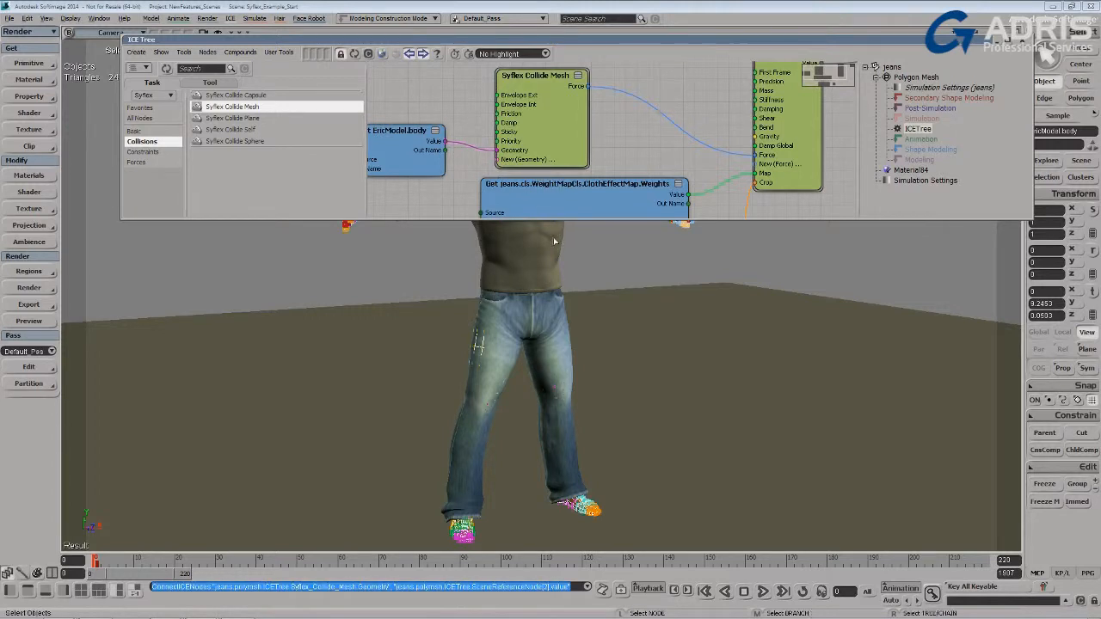
# Hide the character's T-shirt while playing the collision simulation with the ICE tree window moved clear, and return to the first frame
pyautogui.moveTo(492, 47); pyautogui.dragTo(469, 15)
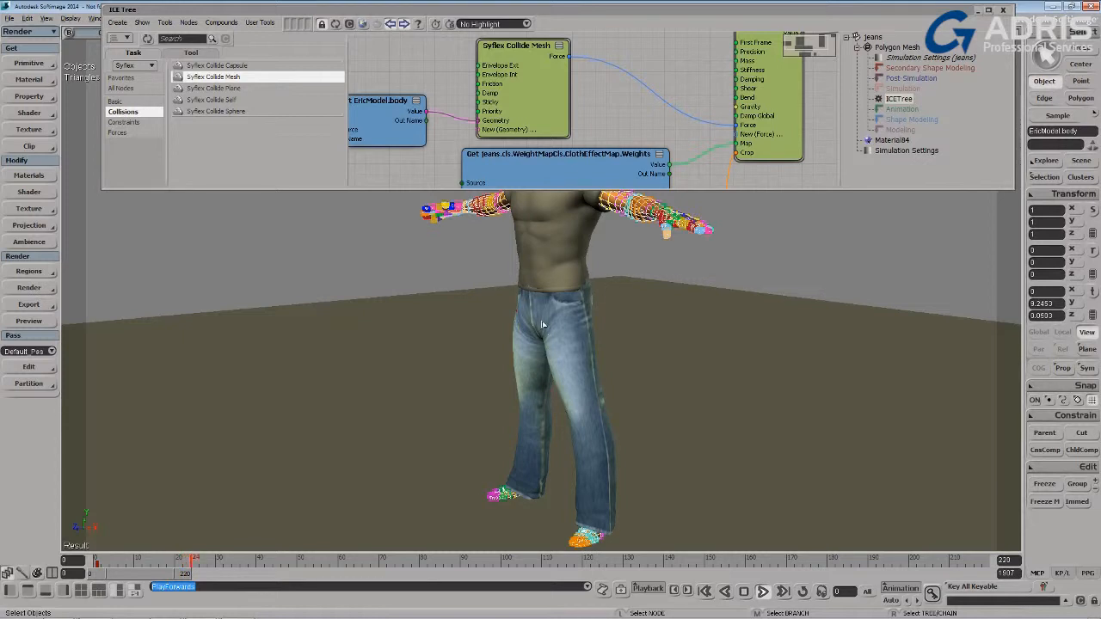
pyautogui.click(547, 266)
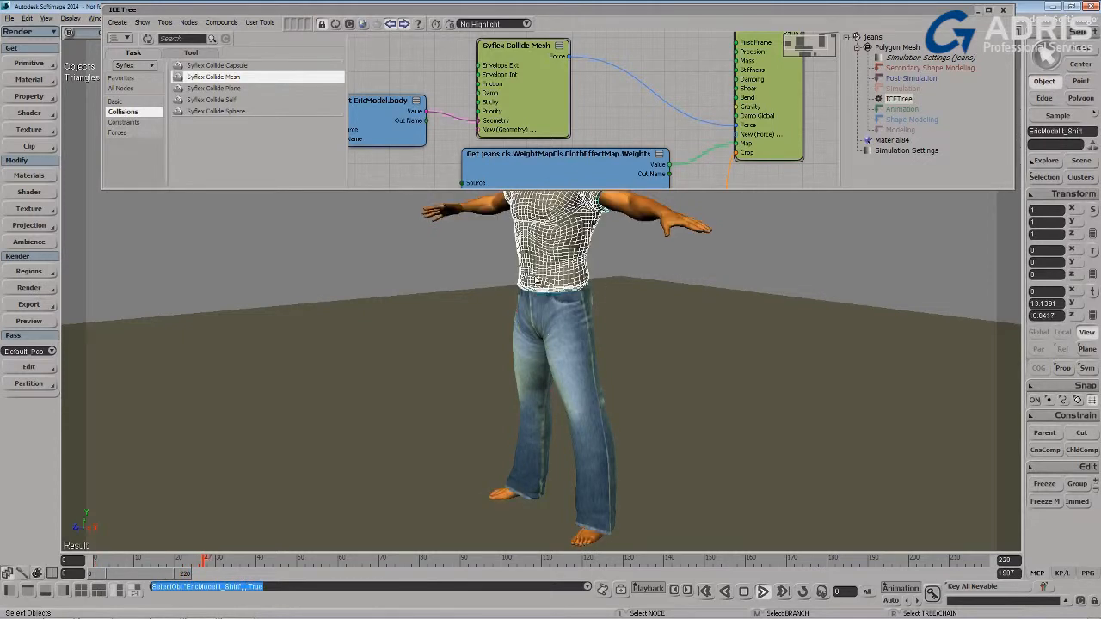
pyautogui.press('h')
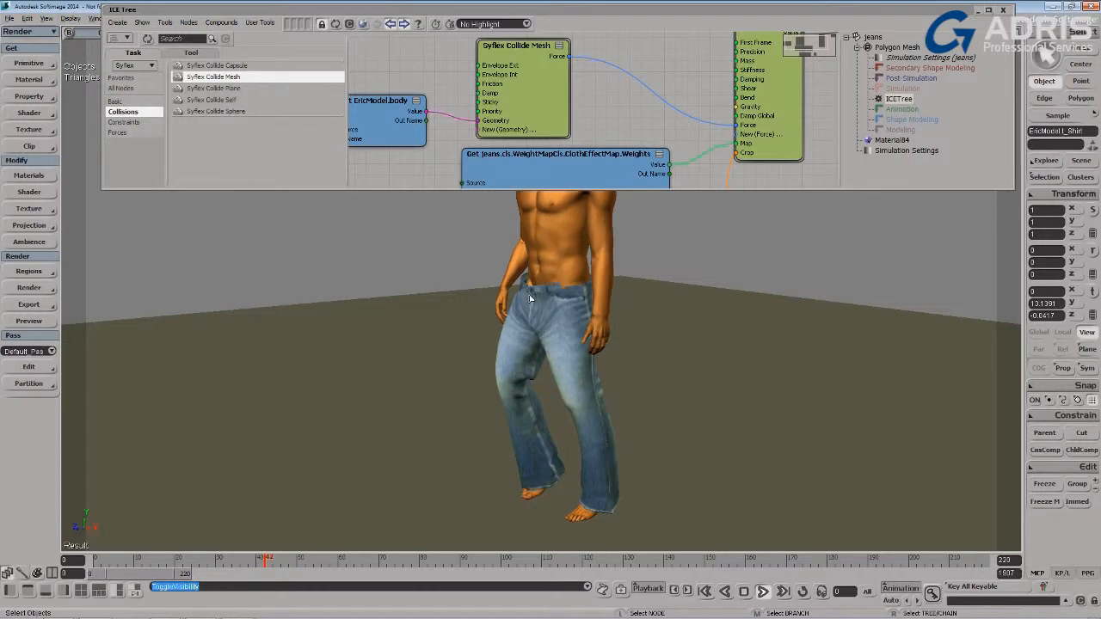
pyautogui.press('Up')
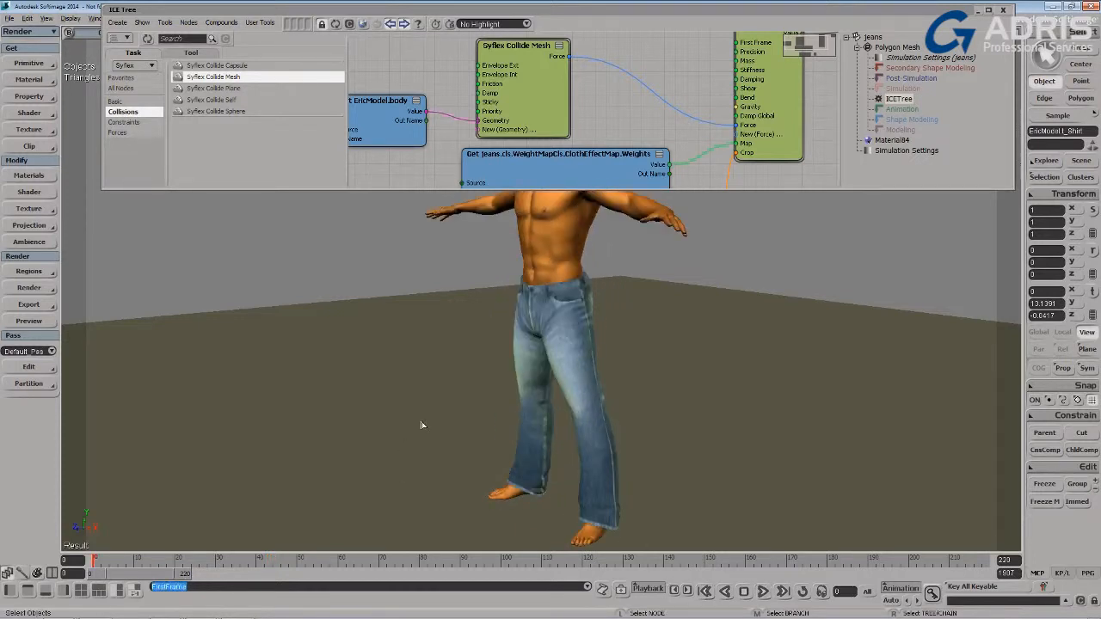
# Enlarge the ICE tree window and list the Syflex constraint nodes beside an empty area of the graph
pyautogui.press('o')
pyautogui.moveTo(484, 408)
pyautogui.mouseDown()
pyautogui.moveTo(516, 409)
pyautogui.moveTo(489, 393)
pyautogui.mouseUp()
pyautogui.press('p')
pyautogui.moveTo(490, 332); pyautogui.dragTo(497, 383)
pyautogui.moveTo(450, 188); pyautogui.dragTo(450, 274)
pyautogui.click(129, 122)
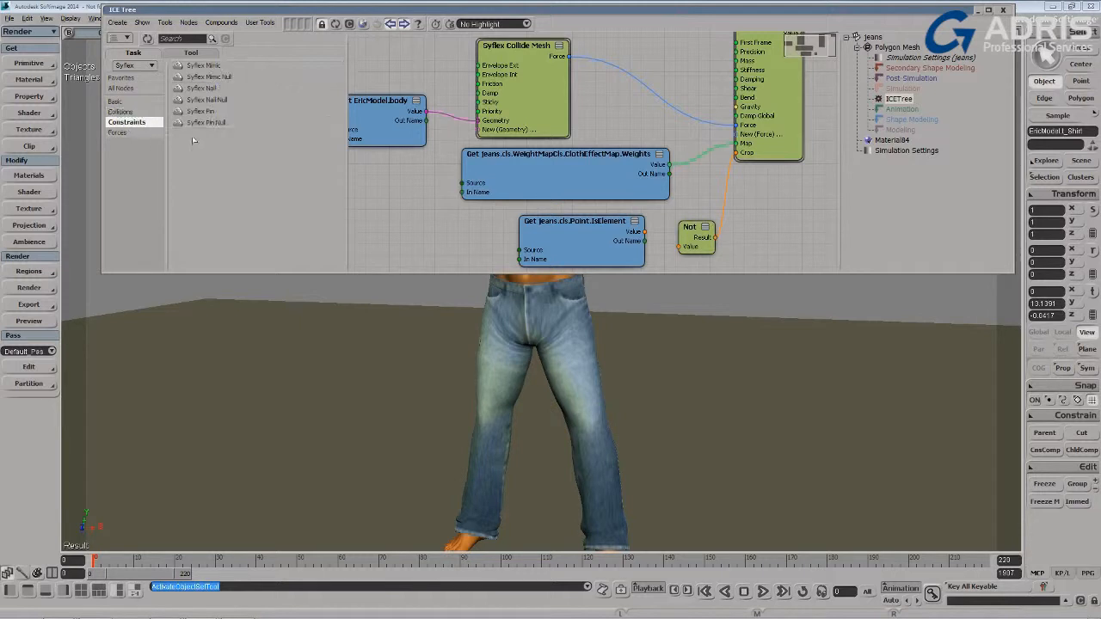
pyautogui.moveTo(537, 224); pyautogui.dragTo(687, 115, button='middle')
# Add Syflex Mimic, Syflex Mimic Null and Syflex Nail nodes to the ICE tree and delete all three again
pyautogui.moveTo(200, 67); pyautogui.dragTo(419, 169)
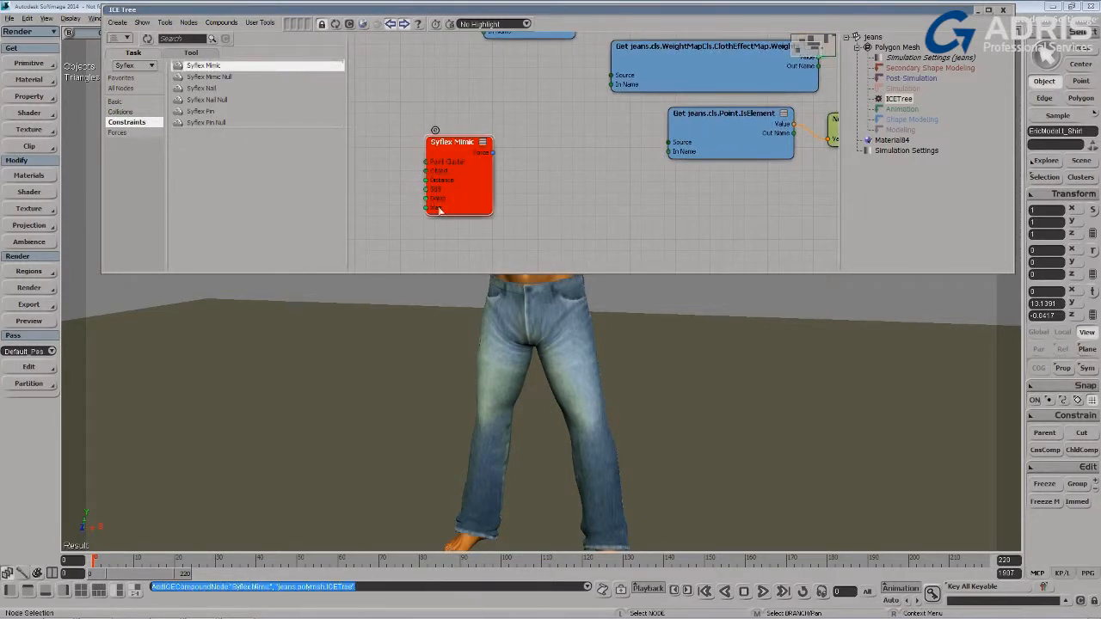
pyautogui.moveTo(200, 76); pyautogui.dragTo(413, 169)
pyautogui.moveTo(201, 88); pyautogui.dragTo(529, 234)
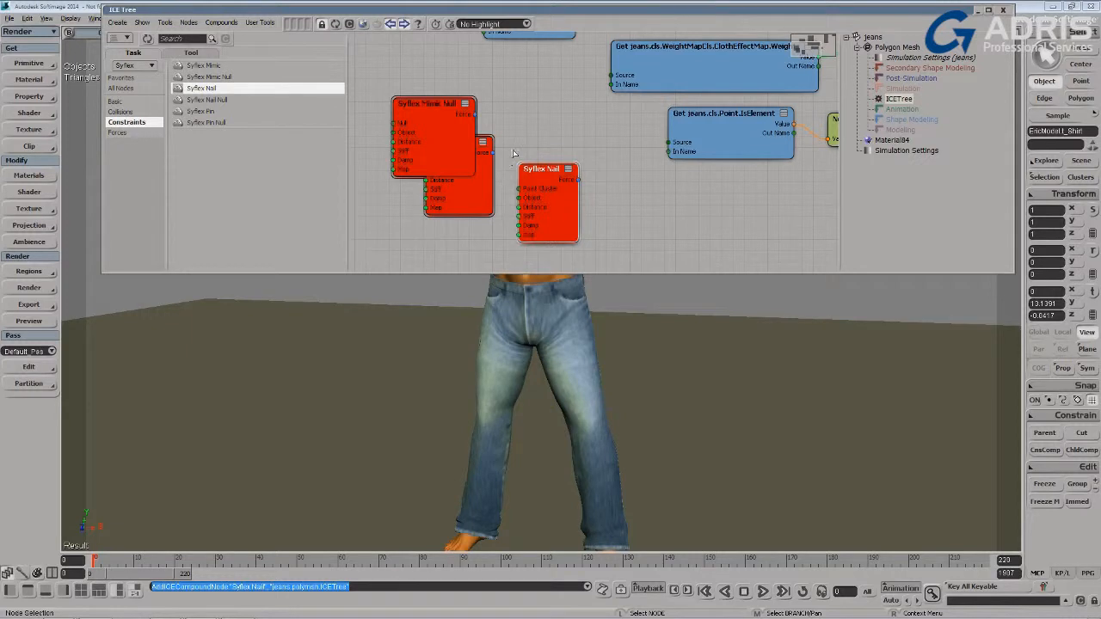
pyautogui.press('Delete')
pyautogui.click(422, 138)
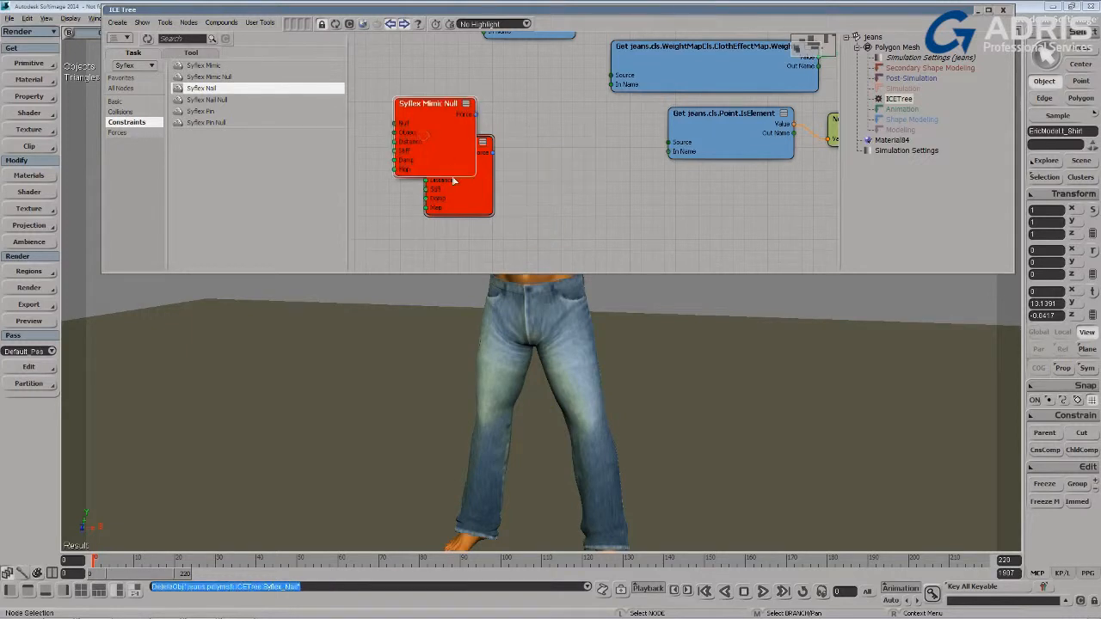
pyautogui.click(452, 179)
pyautogui.press('Delete')
pyautogui.click(427, 142)
pyautogui.press('Delete')
# Add a Syflex Pin node and place the jeans' Point cluster beside it in the ICE tree
pyautogui.moveTo(204, 115); pyautogui.dragTo(445, 154)
pyautogui.moveTo(484, 191); pyautogui.dragTo(585, 199)
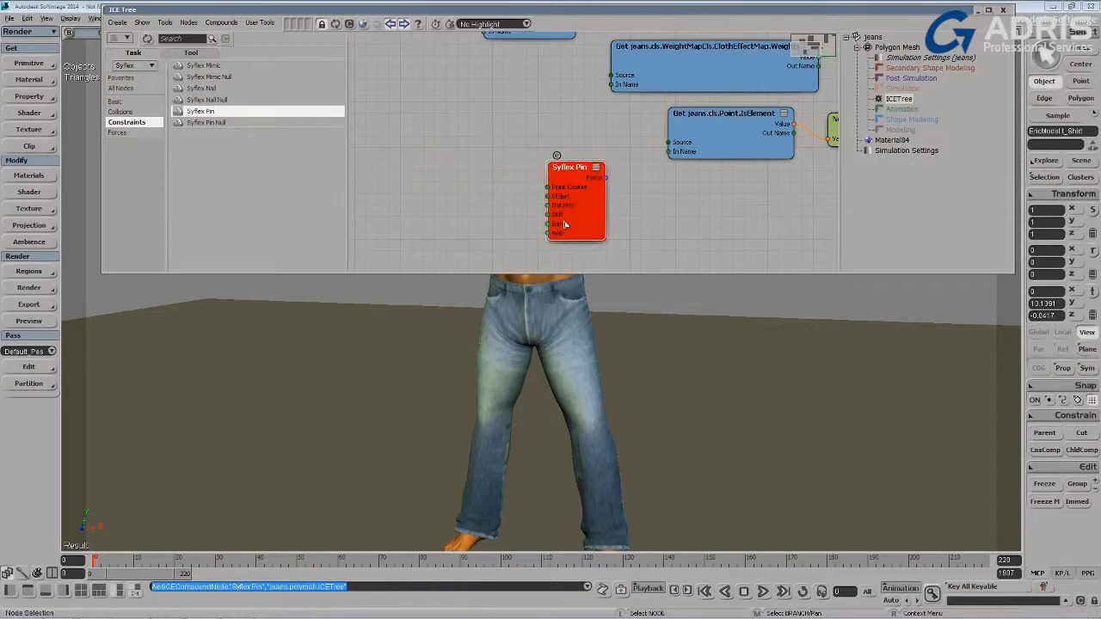
pyautogui.click(566, 338)
pyautogui.press('s')
pyautogui.moveTo(574, 335); pyautogui.dragTo(521, 399)
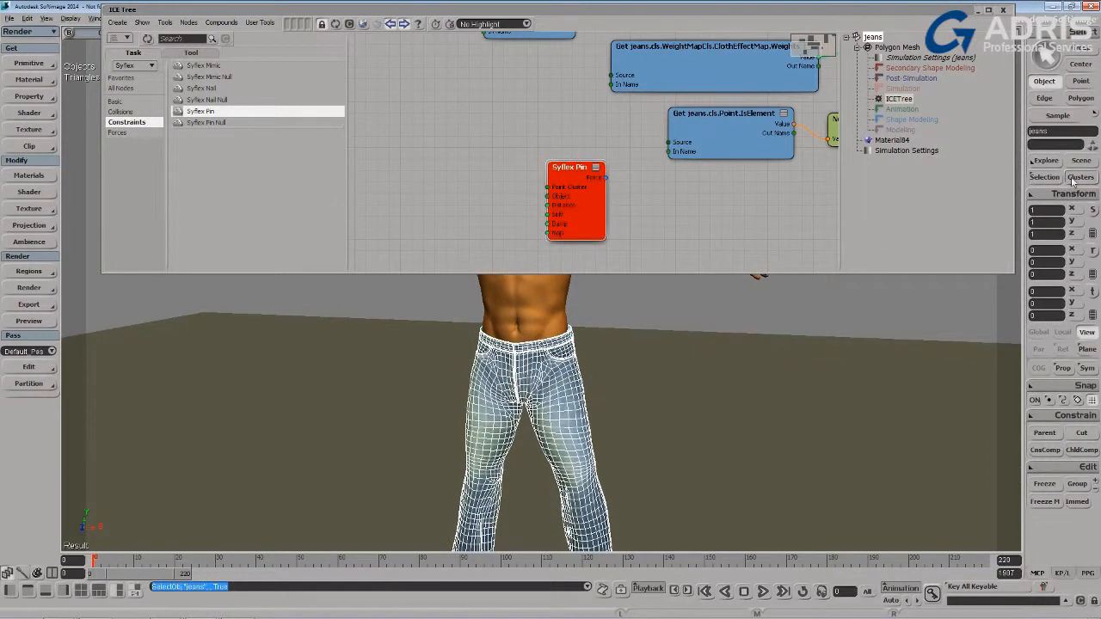
pyautogui.click(1072, 179)
pyautogui.click(919, 190)
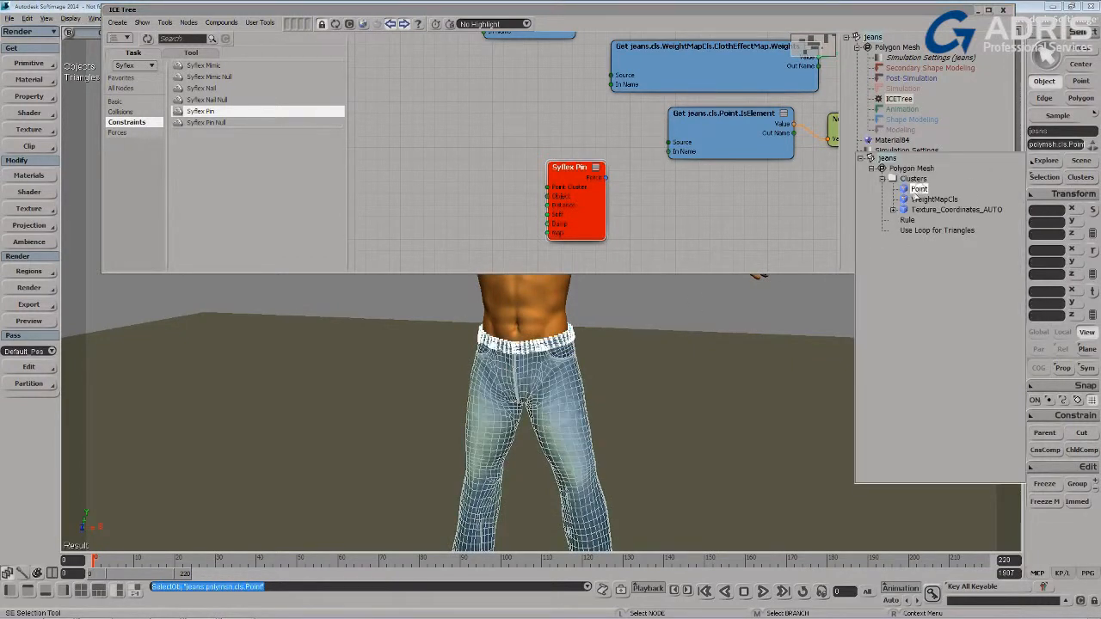
pyautogui.moveTo(919, 190); pyautogui.dragTo(446, 188)
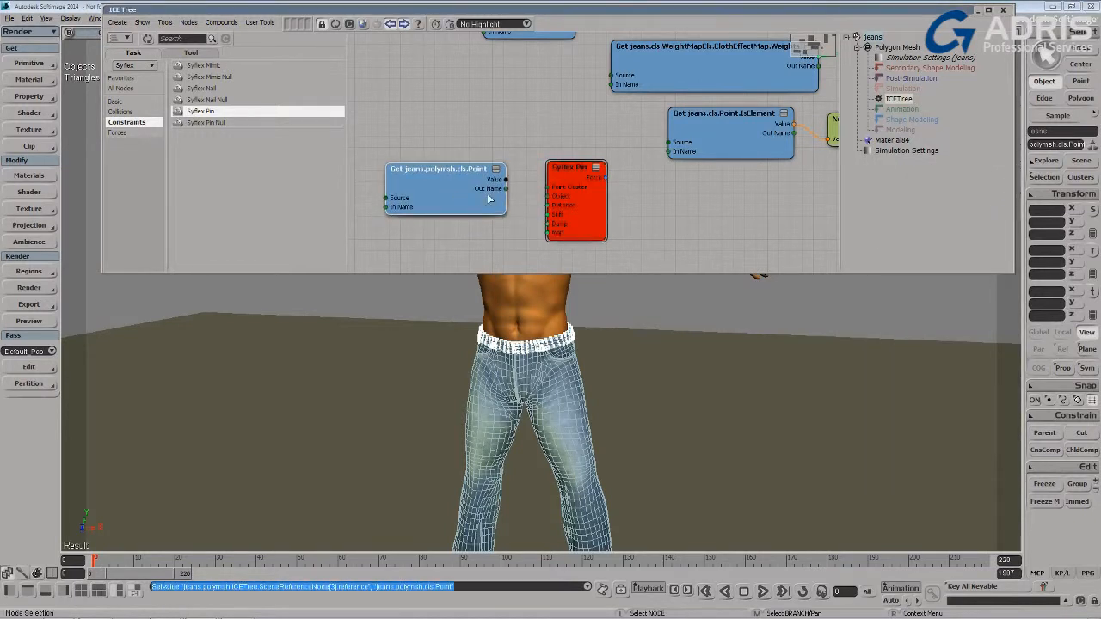
pyautogui.moveTo(531, 244); pyautogui.dragTo(551, 231, button='middle')
pyautogui.click(567, 197)
pyautogui.rightClick(568, 221)
pyautogui.click(545, 218)
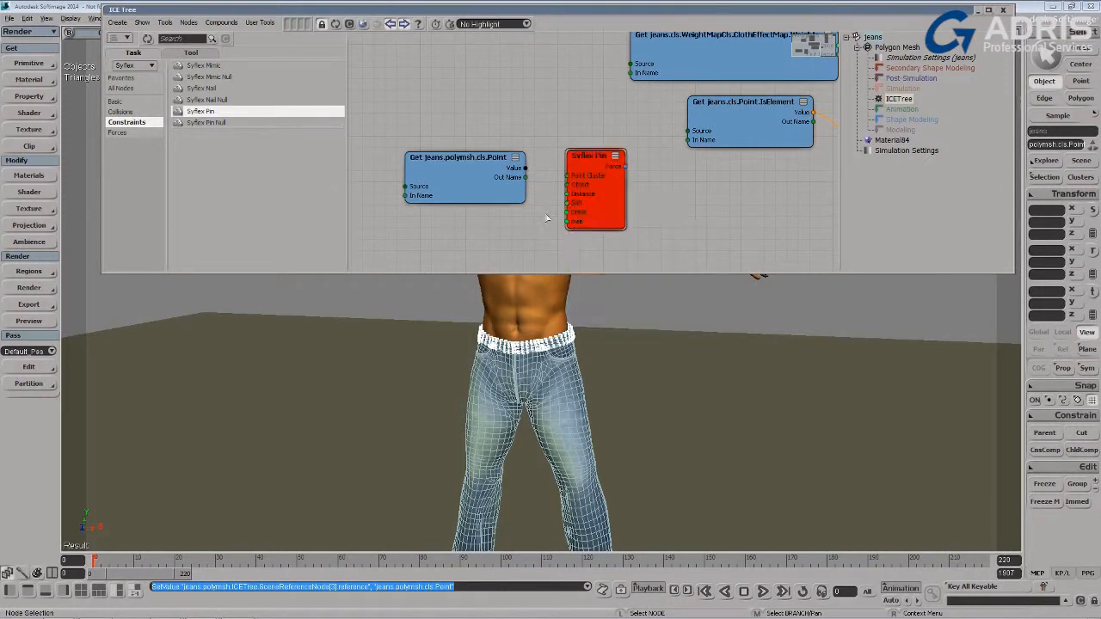
# Select the jeans as an object, add a new weight map to them and rename it PinMap
pyautogui.press('s')
pyautogui.moveTo(489, 347); pyautogui.dragTo(470, 435, button='middle')
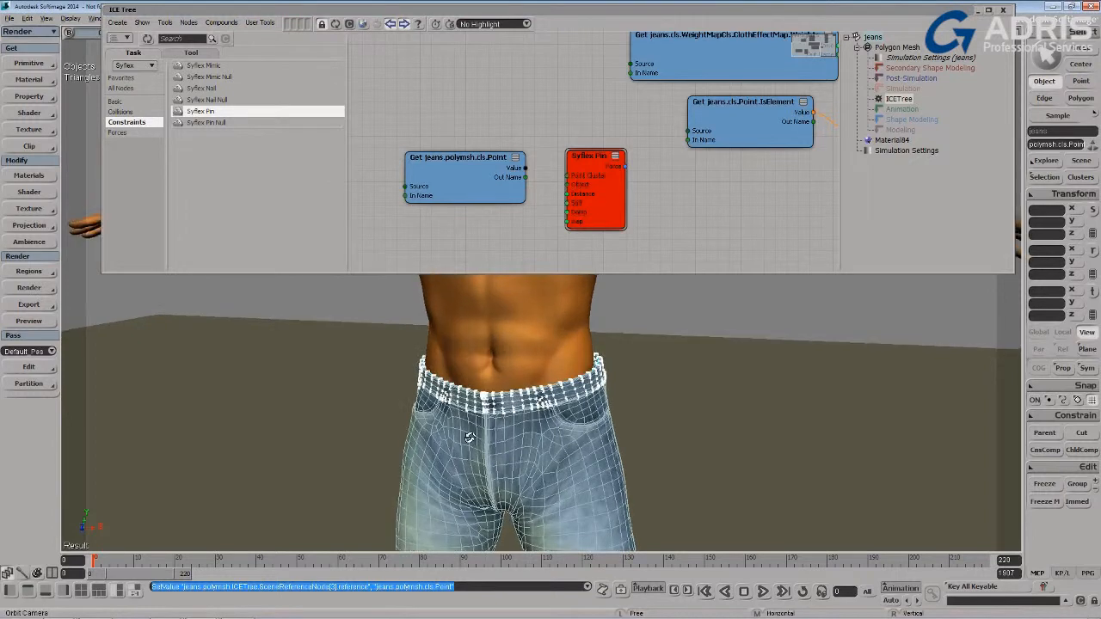
pyautogui.moveTo(470, 437); pyautogui.dragTo(491, 381, button='right')
pyautogui.moveTo(491, 381); pyautogui.dragTo(464, 413, button='middle')
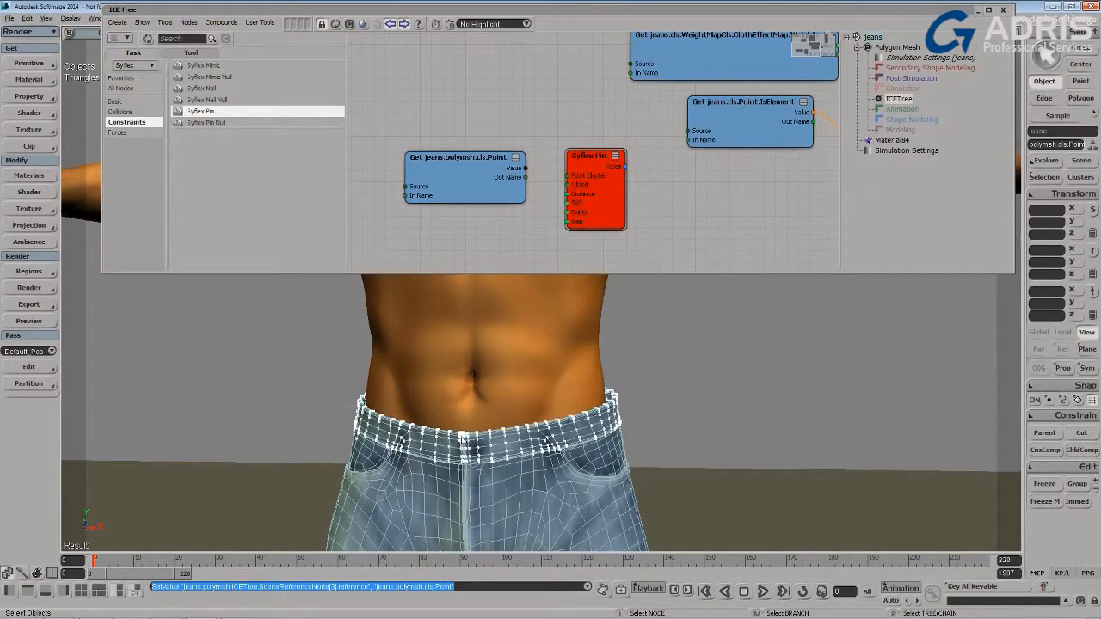
pyautogui.press('space')
pyautogui.click(259, 341)
pyautogui.click(362, 441)
pyautogui.click(28, 96)
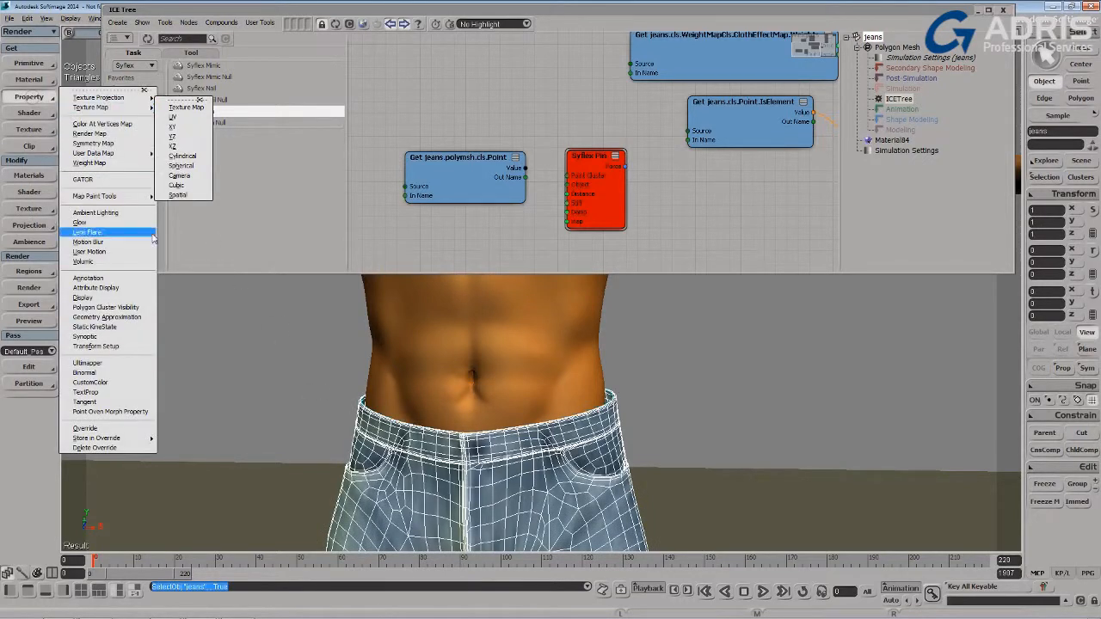
pyautogui.click(88, 163)
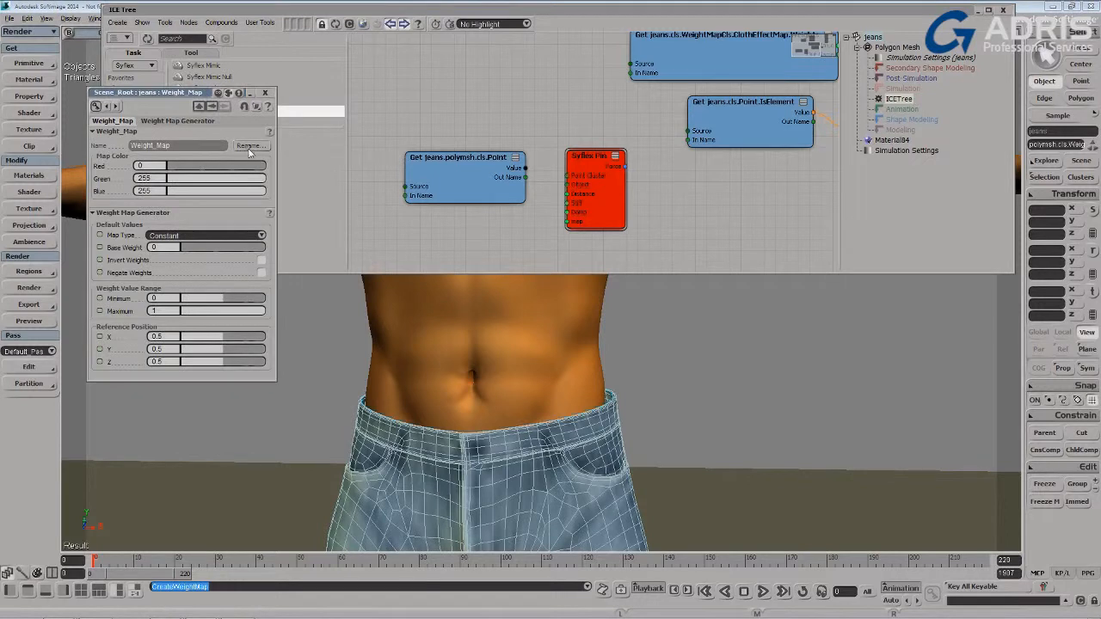
pyautogui.click(248, 147)
pyautogui.write('PinMap')
pyautogui.press('Return')
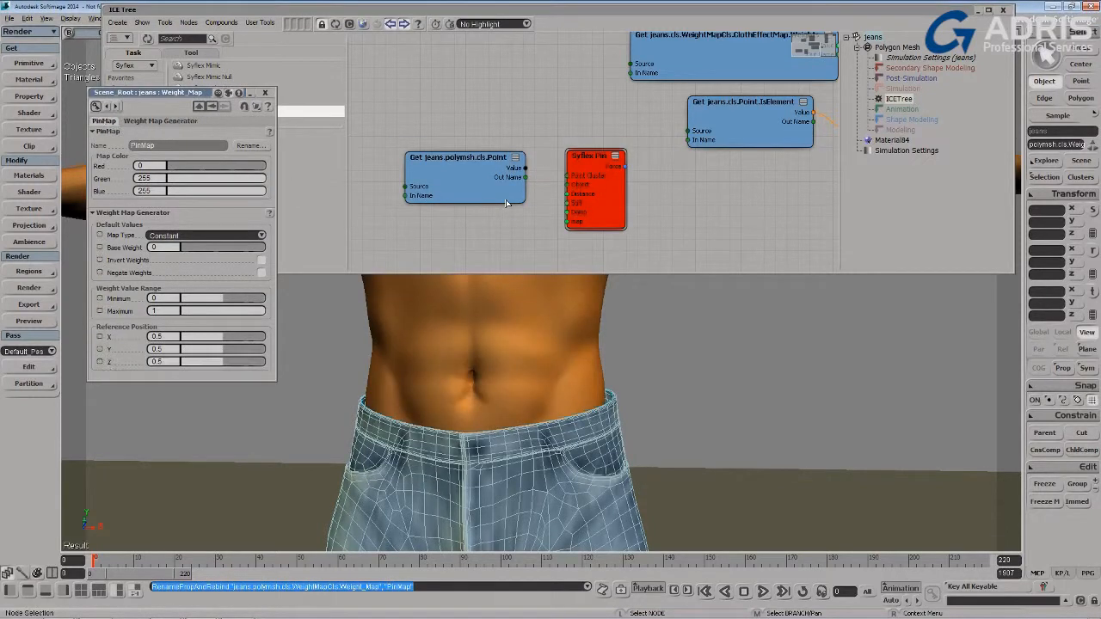
# Activate weight painting for the PinMap, collapse the ICE tree window and isolate the jeans in the camera view
pyautogui.press('w')
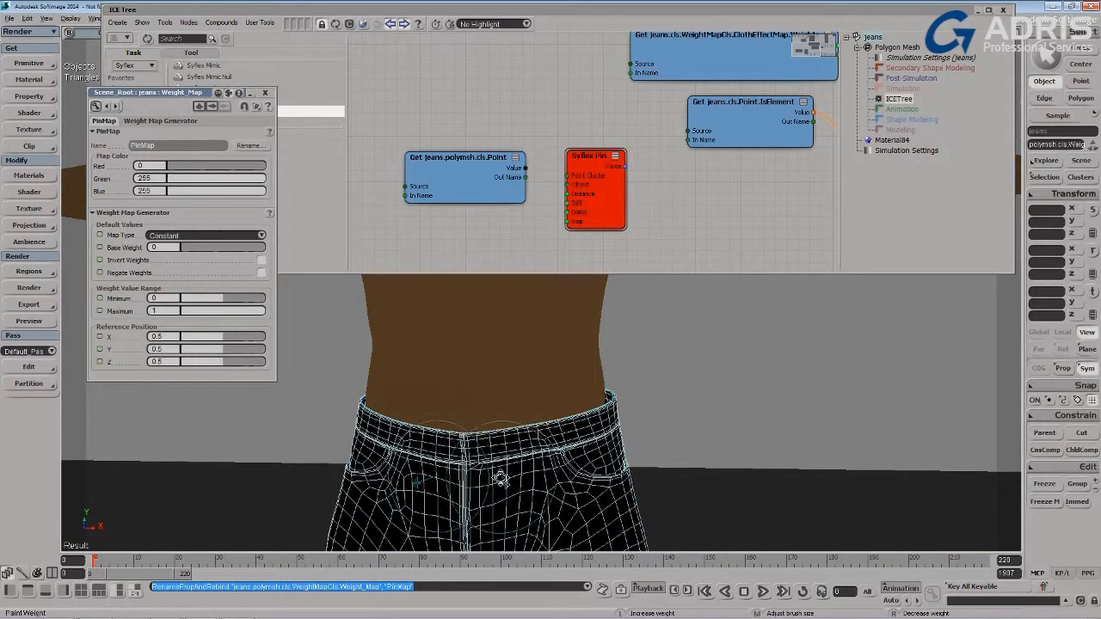
pyautogui.press('s')
pyautogui.moveTo(502, 479); pyautogui.dragTo(523, 416)
pyautogui.doubleClick(265, 10)
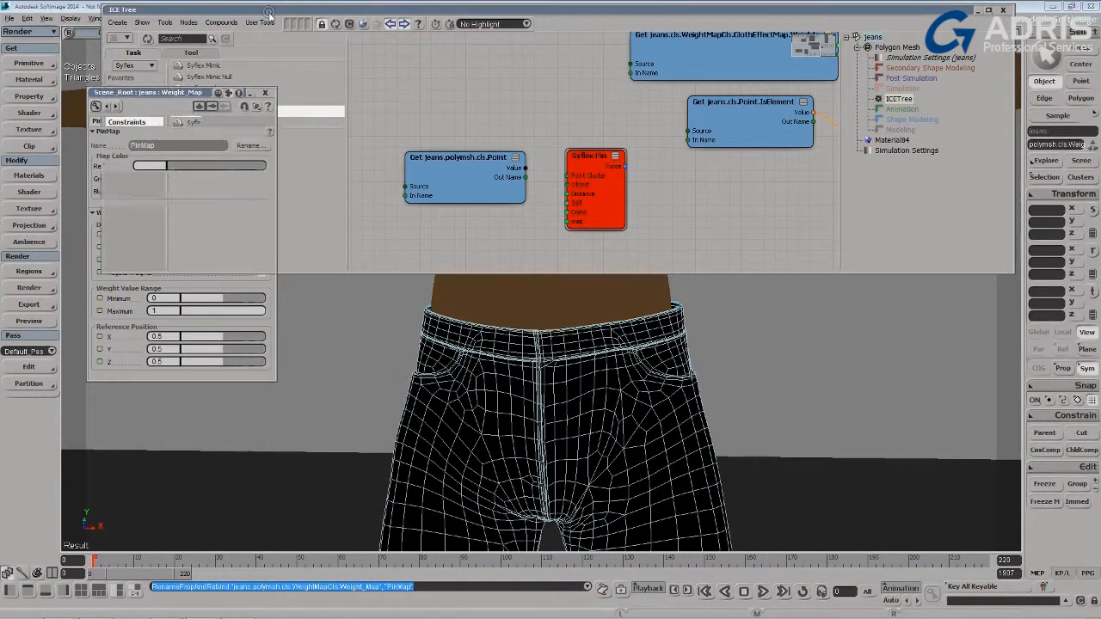
pyautogui.click(203, 33)
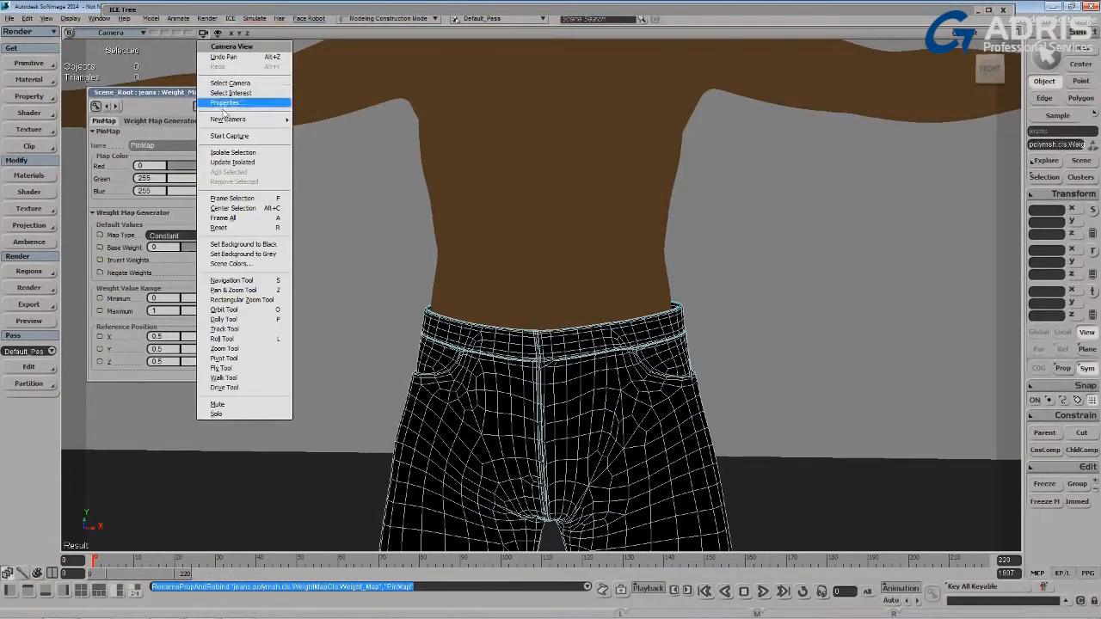
pyautogui.click(226, 152)
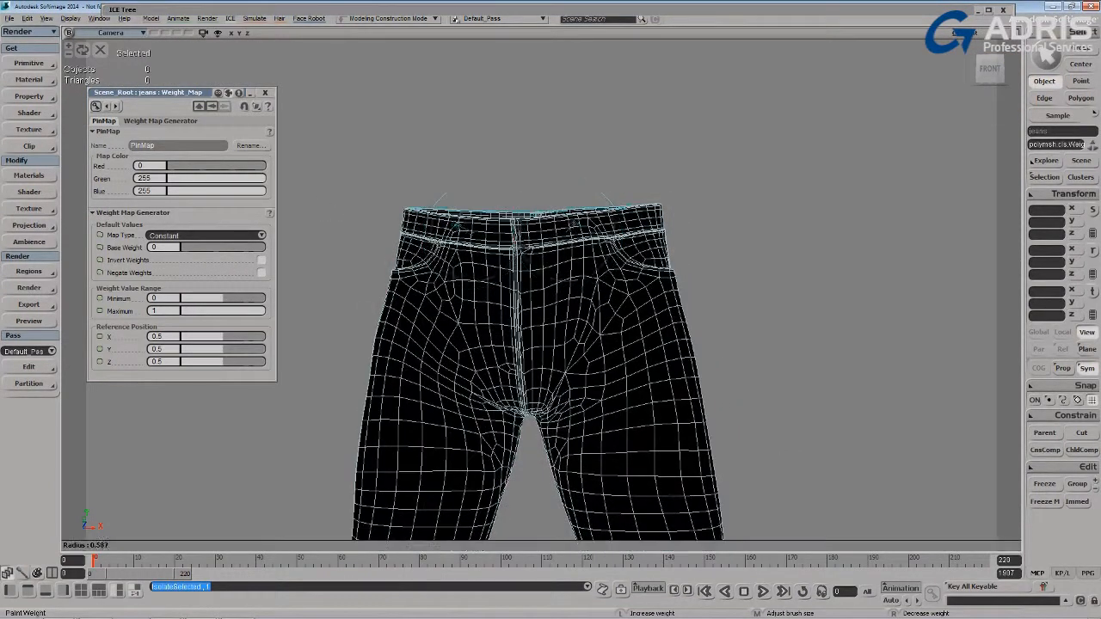
# Start the weight brush, set its radius to 0.215 and paint full PinMap weight across the front of the jeans' waistband
pyautogui.hotkey('ctrl', 'w')
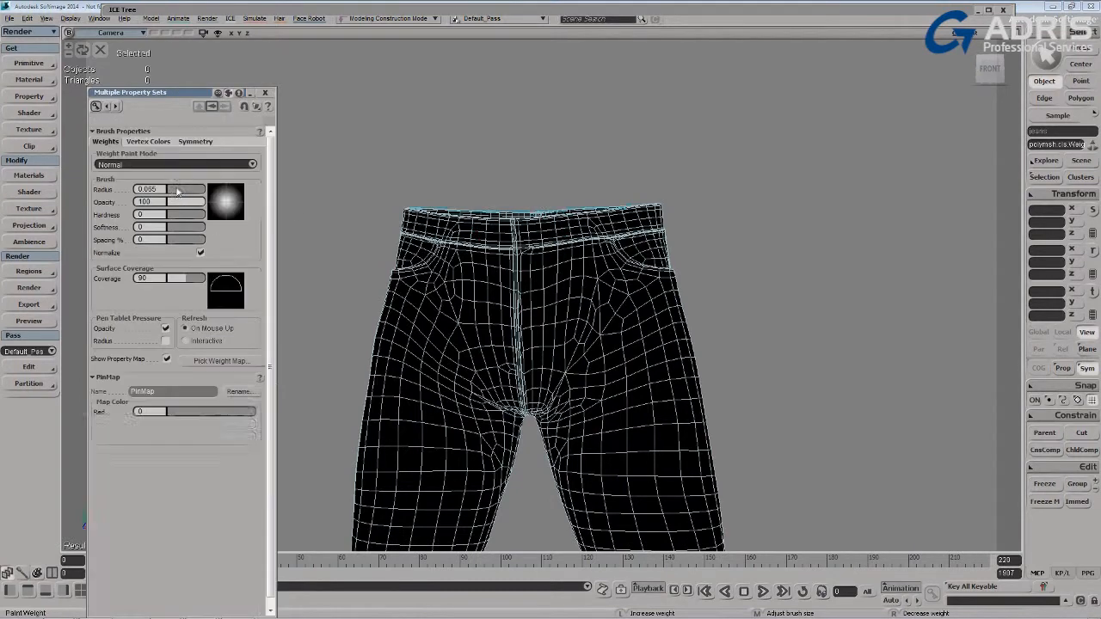
pyautogui.scroll(5, 533, 181)
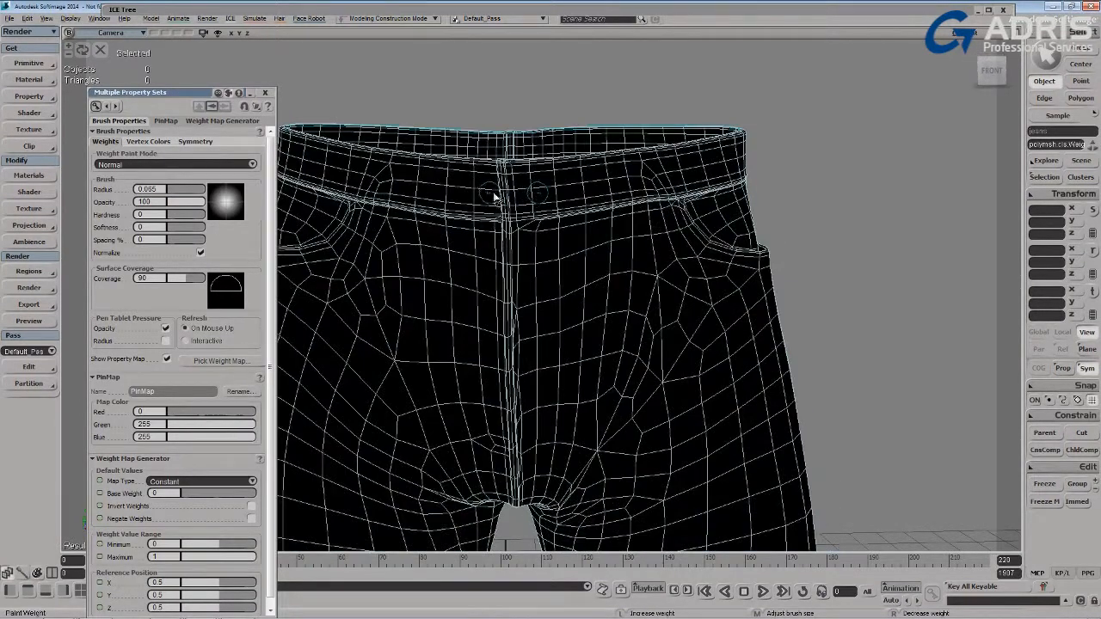
pyautogui.moveTo(494, 196); pyautogui.dragTo(516, 192, button='middle')
pyautogui.moveTo(482, 186)
pyautogui.mouseDown()
pyautogui.moveTo(603, 188)
pyautogui.moveTo(748, 155)
pyautogui.mouseUp()
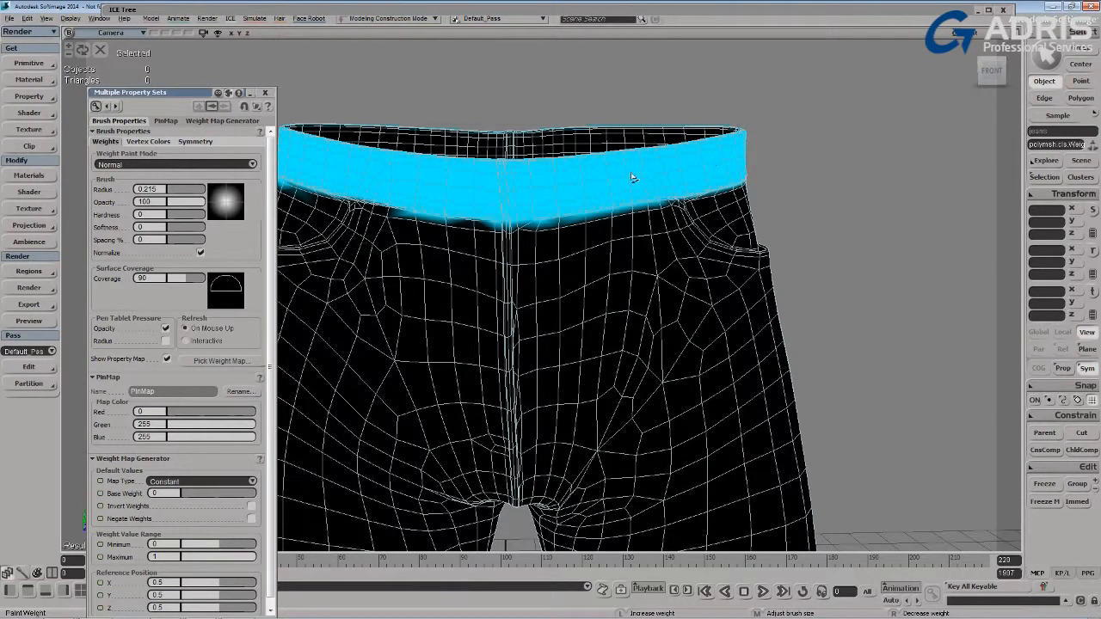
pyautogui.moveTo(440, 190); pyautogui.dragTo(335, 155)
pyautogui.moveTo(335, 155); pyautogui.dragTo(439, 184, button='right')
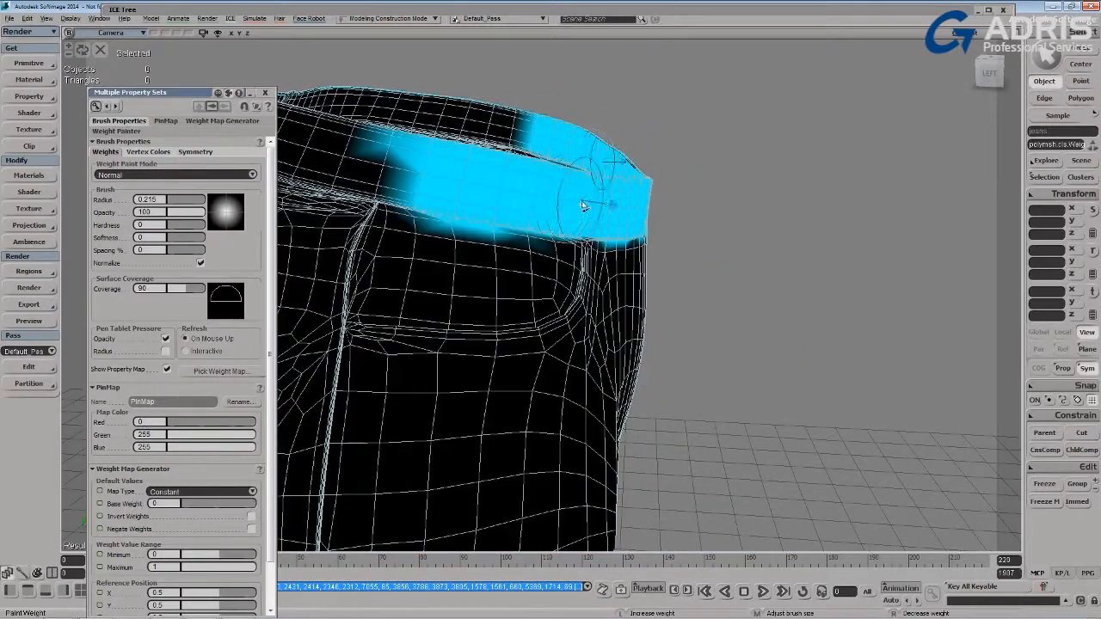
# Continue the full PinMap weight around the side and back of the jeans' outer waistband
pyautogui.moveTo(439, 183)
pyautogui.mouseDown()
pyautogui.moveTo(319, 147)
pyautogui.moveTo(318, 162)
pyautogui.mouseUp()
pyautogui.press('o')
pyautogui.moveTo(318, 162)
pyautogui.mouseDown()
pyautogui.moveTo(352, 148)
pyautogui.moveTo(391, 170)
pyautogui.moveTo(344, 172)
pyautogui.mouseUp()
pyautogui.moveTo(563, 216)
pyautogui.mouseDown()
pyautogui.moveTo(443, 215)
pyautogui.moveTo(541, 239)
pyautogui.moveTo(332, 174)
pyautogui.moveTo(335, 189)
pyautogui.moveTo(307, 166)
pyautogui.moveTo(387, 189)
pyautogui.mouseUp()
pyautogui.press('o')
pyautogui.moveTo(487, 241); pyautogui.dragTo(437, 216)
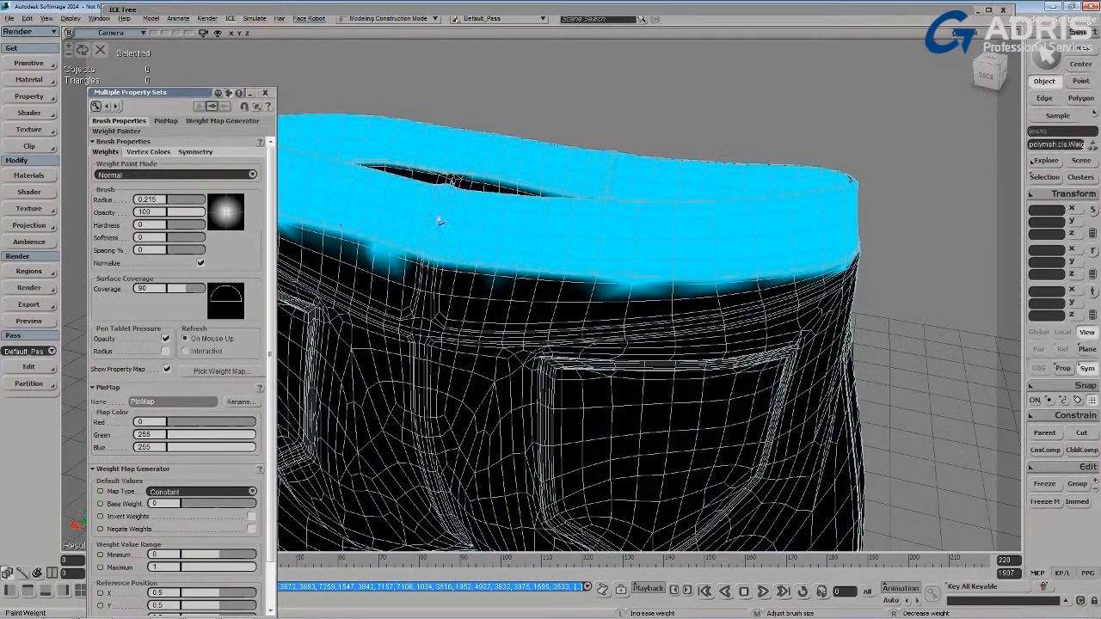
# Reduce the brush radius to 0.082 and clean up the weight spilling below the waistband at the back of the jeans
pyautogui.moveTo(623, 310); pyautogui.dragTo(604, 311, button='middle')
pyautogui.rightClick(624, 312)
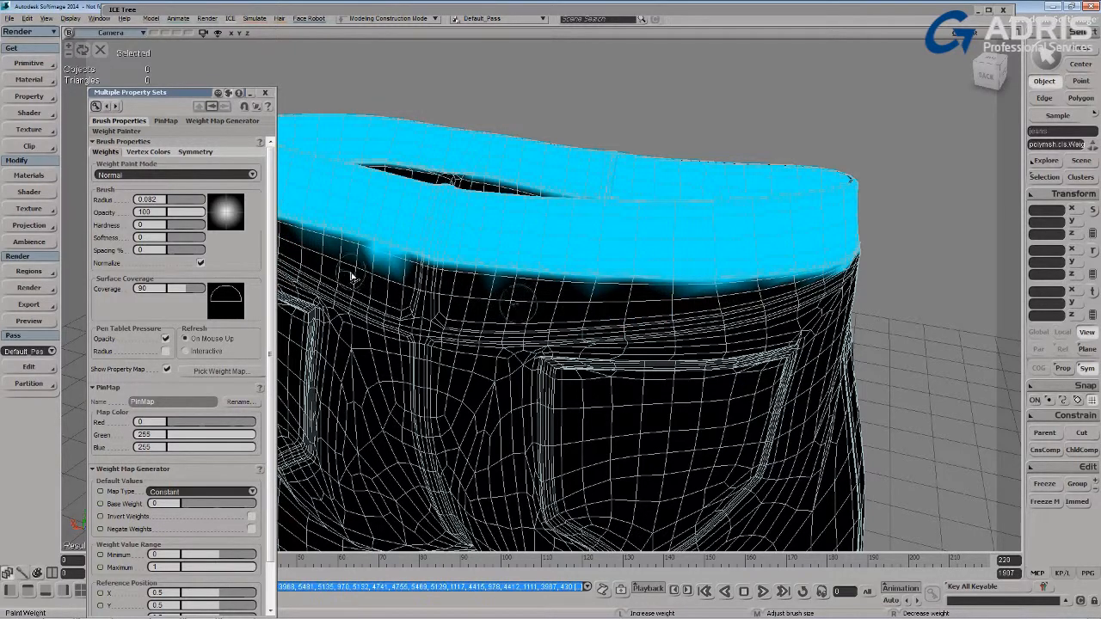
pyautogui.moveTo(351, 278); pyautogui.dragTo(394, 270)
pyautogui.rightClick(487, 277)
pyautogui.press('s')
pyautogui.moveTo(664, 315)
pyautogui.mouseDown(button='right')
pyautogui.moveTo(533, 292)
pyautogui.moveTo(461, 249)
pyautogui.mouseUp(button='right')
# Set the brush radius to 0.139 and paint PinMap weight along the inside of the waistband's rear rim
pyautogui.moveTo(571, 244)
pyautogui.keyDown('alt'); pyautogui.mouseDown()
pyautogui.moveTo(556, 290)
pyautogui.moveTo(680, 257)
pyautogui.mouseUp(); pyautogui.keyUp('alt')
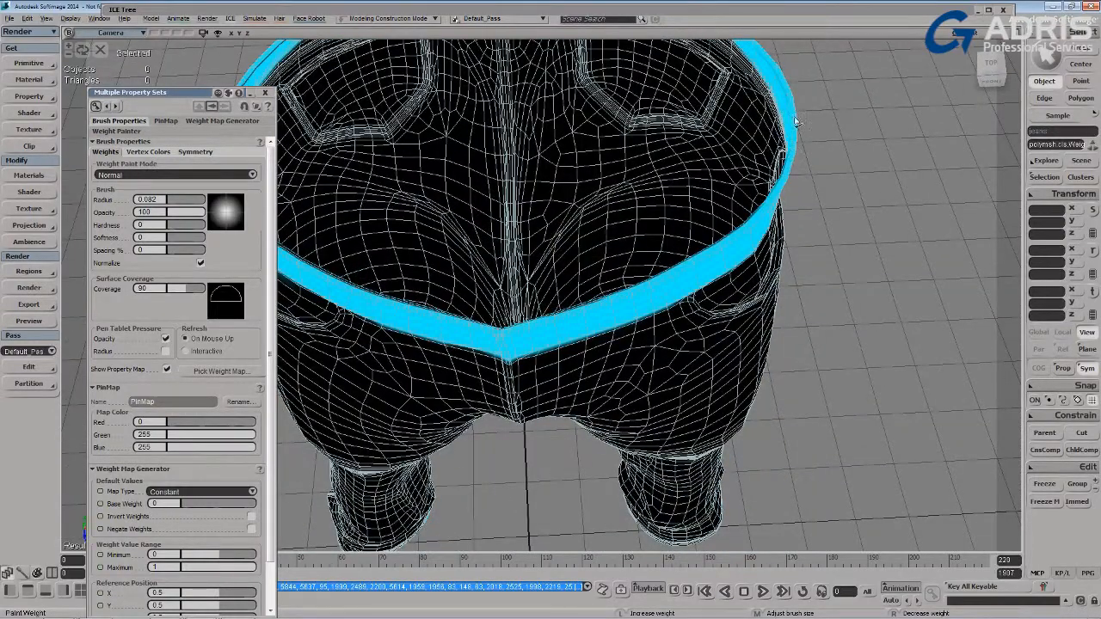
pyautogui.keyDown('alt'); pyautogui.moveTo(792, 126); pyautogui.dragTo(605, 38); pyautogui.keyUp('alt')
pyautogui.moveTo(653, 110)
pyautogui.keyDown('alt'); pyautogui.mouseDown()
pyautogui.moveTo(676, 99)
pyautogui.moveTo(583, 111)
pyautogui.mouseUp(); pyautogui.keyUp('alt')
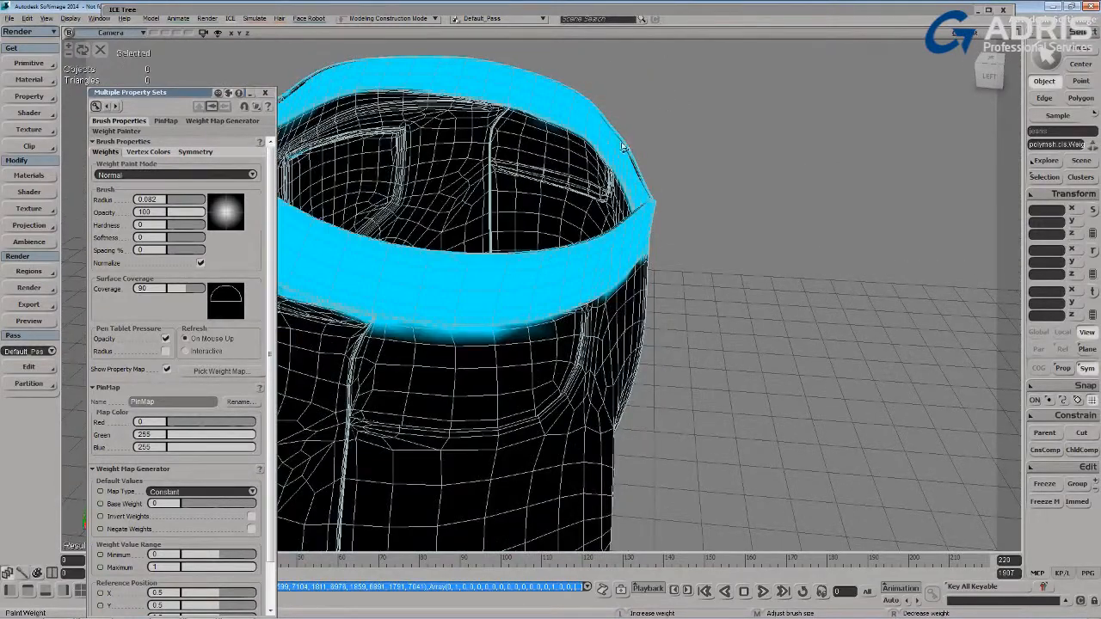
pyautogui.moveTo(643, 191)
pyautogui.keyDown('alt'); pyautogui.mouseDown()
pyautogui.moveTo(610, 238)
pyautogui.moveTo(497, 93)
pyautogui.mouseUp(); pyautogui.keyUp('alt')
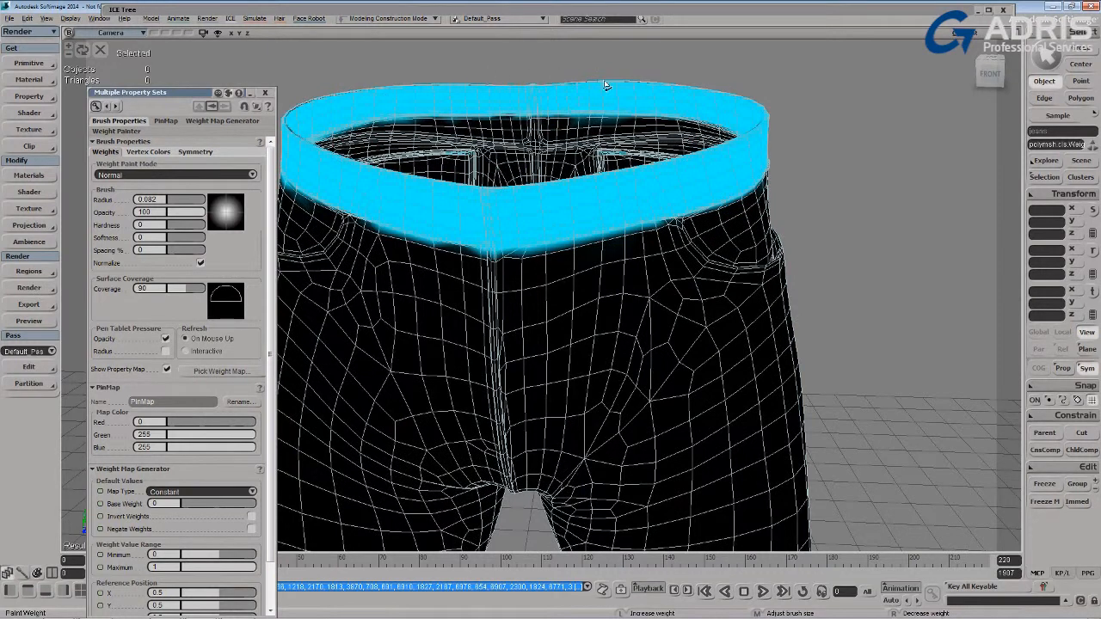
pyautogui.moveTo(454, 84)
pyautogui.keyDown('alt'); pyautogui.mouseDown()
pyautogui.moveTo(312, 148)
pyautogui.moveTo(325, 134)
pyautogui.mouseUp(); pyautogui.keyUp('alt')
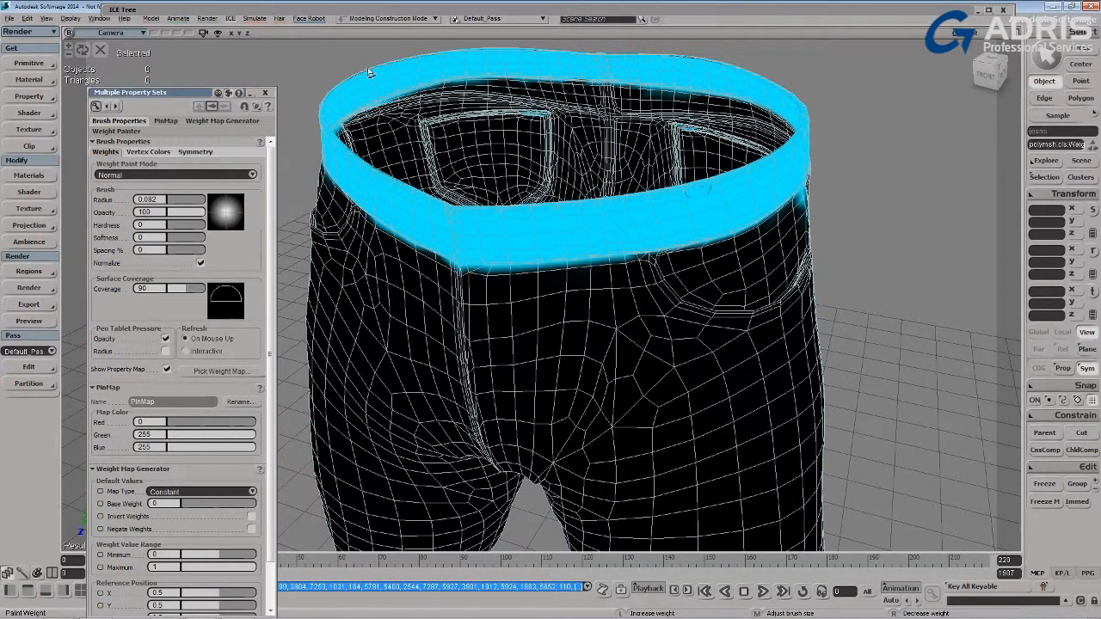
pyautogui.keyDown('alt'); pyautogui.moveTo(346, 135); pyautogui.dragTo(462, 204, button='middle'); pyautogui.keyUp('alt')
pyautogui.moveTo(463, 204)
pyautogui.keyDown('alt'); pyautogui.mouseDown(button='right')
pyautogui.moveTo(499, 192)
pyautogui.moveTo(408, 137)
pyautogui.mouseUp(button='right'); pyautogui.keyUp('alt')
pyautogui.moveTo(357, 215); pyautogui.dragTo(353, 209, button='middle')
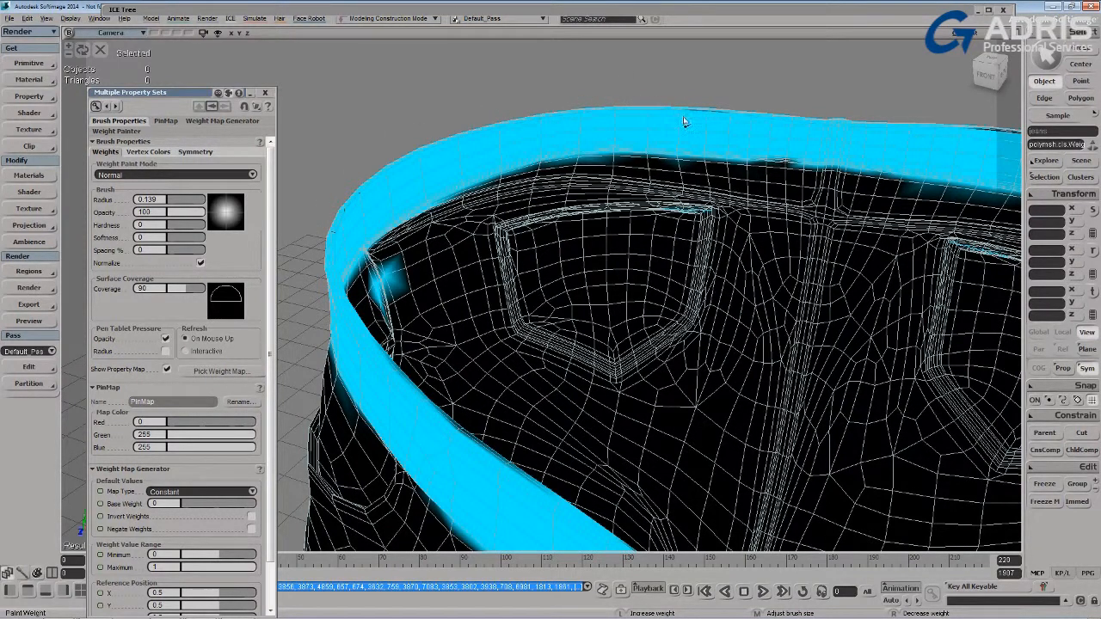
pyautogui.moveTo(1022, 138); pyautogui.dragTo(683, 105)
# Fill in the PinMap weight on the inner face of the waistband around the side seam
pyautogui.keyDown('alt'); pyautogui.moveTo(378, 179); pyautogui.dragTo(347, 178); pyautogui.keyUp('alt')
pyautogui.moveTo(422, 305)
pyautogui.mouseDown()
pyautogui.moveTo(374, 318)
pyautogui.moveTo(383, 302)
pyautogui.moveTo(465, 273)
pyautogui.moveTo(501, 226)
pyautogui.moveTo(379, 304)
pyautogui.mouseUp()
pyautogui.moveTo(398, 268)
pyautogui.keyDown('alt'); pyautogui.mouseDown()
pyautogui.moveTo(430, 283)
pyautogui.moveTo(481, 249)
pyautogui.mouseUp(); pyautogui.keyUp('alt')
pyautogui.press('z')
pyautogui.press('z')
pyautogui.moveTo(660, 241); pyautogui.dragTo(629, 290)
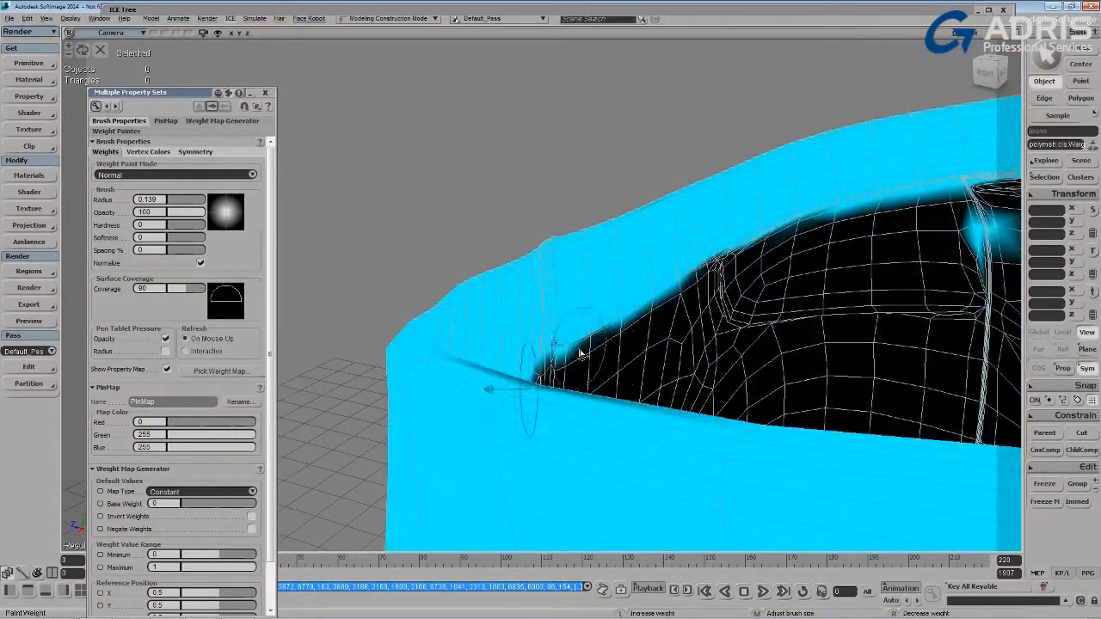
pyautogui.moveTo(512, 391); pyautogui.dragTo(487, 384)
# Touch up the PinMap weight along the inner back of the waistband on both sides of the centre seam
pyautogui.press('o')
pyautogui.moveTo(607, 398)
pyautogui.mouseDown()
pyautogui.moveTo(605, 383)
pyautogui.moveTo(686, 418)
pyautogui.moveTo(650, 379)
pyautogui.mouseUp()
pyautogui.press('z')
pyautogui.moveTo(584, 308); pyautogui.dragTo(575, 408)
pyautogui.press('p')
pyautogui.moveTo(602, 270); pyautogui.dragTo(610, 319)
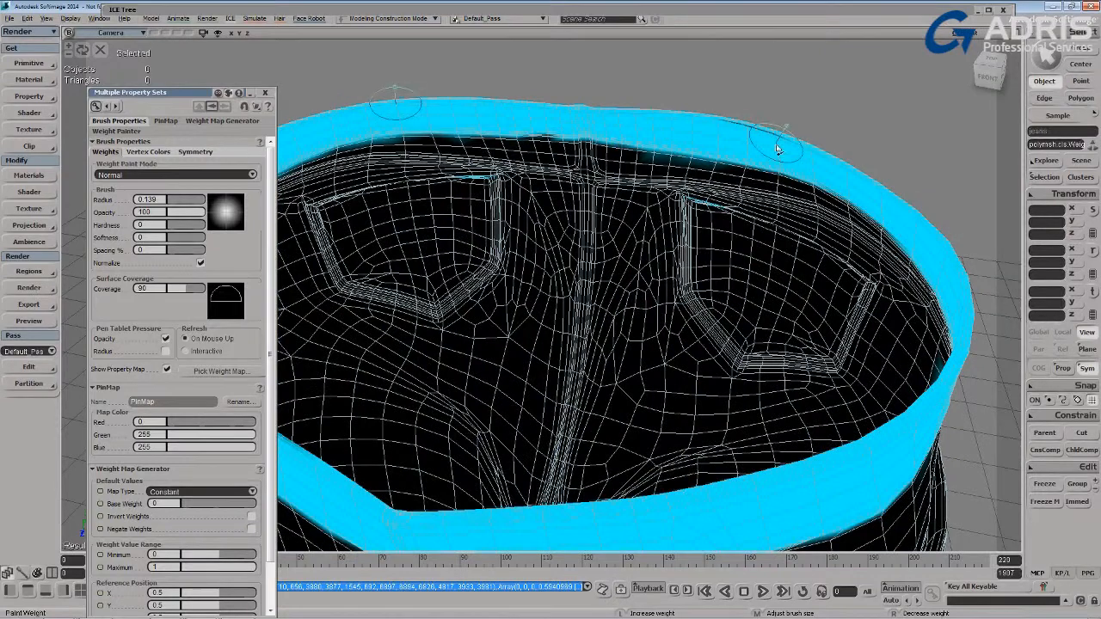
pyautogui.moveTo(754, 131); pyautogui.dragTo(614, 126)
pyautogui.moveTo(539, 109)
pyautogui.mouseDown()
pyautogui.moveTo(547, 132)
pyautogui.moveTo(590, 124)
pyautogui.mouseUp()
# Reduce the brush radius to 0.047 and trim the weight along the lower edge of the waistband's outer back
pyautogui.press('r')
pyautogui.press('o')
pyautogui.moveTo(613, 165)
pyautogui.mouseDown()
pyautogui.moveTo(540, 163)
pyautogui.moveTo(573, 243)
pyautogui.moveTo(620, 185)
pyautogui.mouseUp()
pyautogui.scroll(-5, 573, 244)
pyautogui.moveTo(563, 410)
pyautogui.mouseDown()
pyautogui.moveTo(445, 393)
pyautogui.moveTo(516, 400)
pyautogui.moveTo(502, 404)
pyautogui.mouseUp()
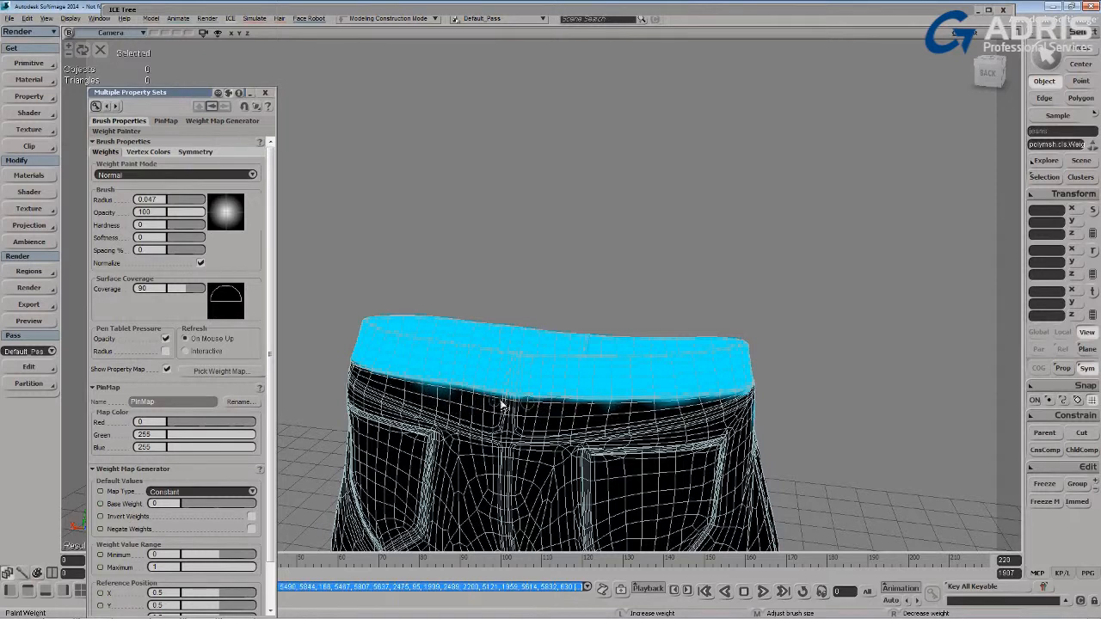
pyautogui.moveTo(664, 410); pyautogui.dragTo(674, 411, button='right')
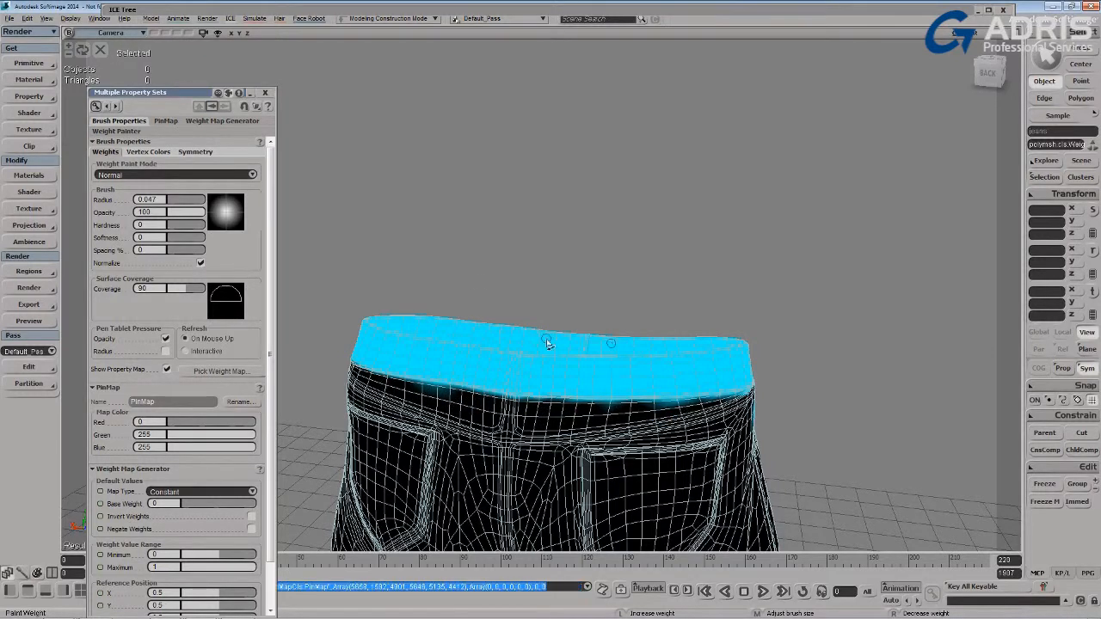
# Reopen the ICE tree and connect the jeans' Point cluster Out Name to the Point Cluster input of Syflex Pin
pyautogui.click(378, 14)
pyautogui.doubleClick(378, 15)
pyautogui.moveTo(526, 177); pyautogui.dragTo(566, 181)
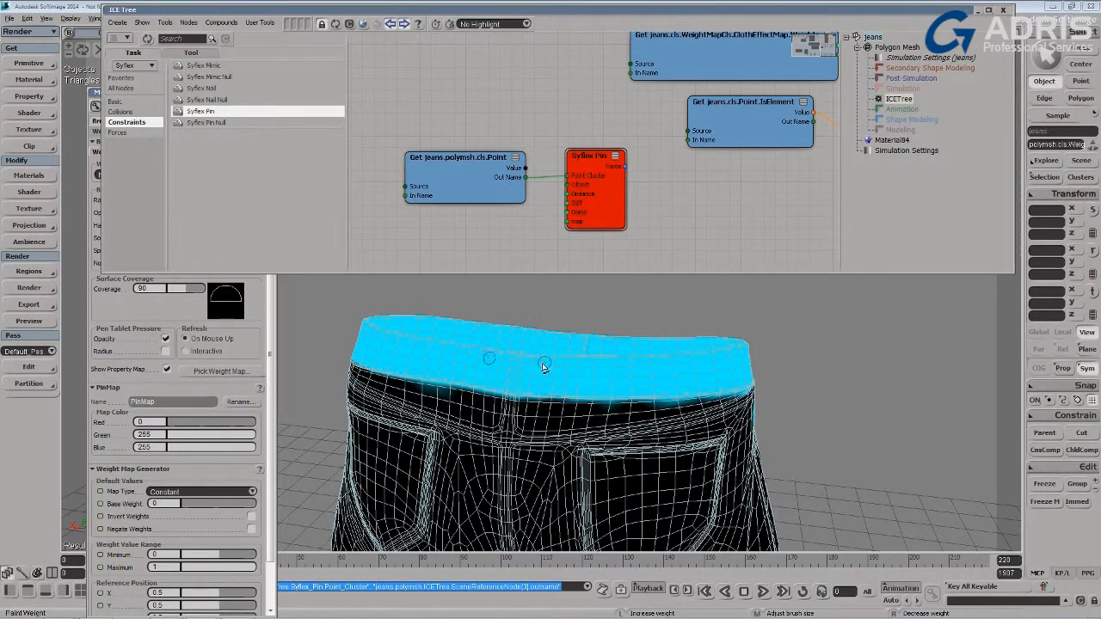
# Leave weight painting, add the jeans' PinMap to the ICE tree and arrange its node below the Point cluster node
pyautogui.press('space')
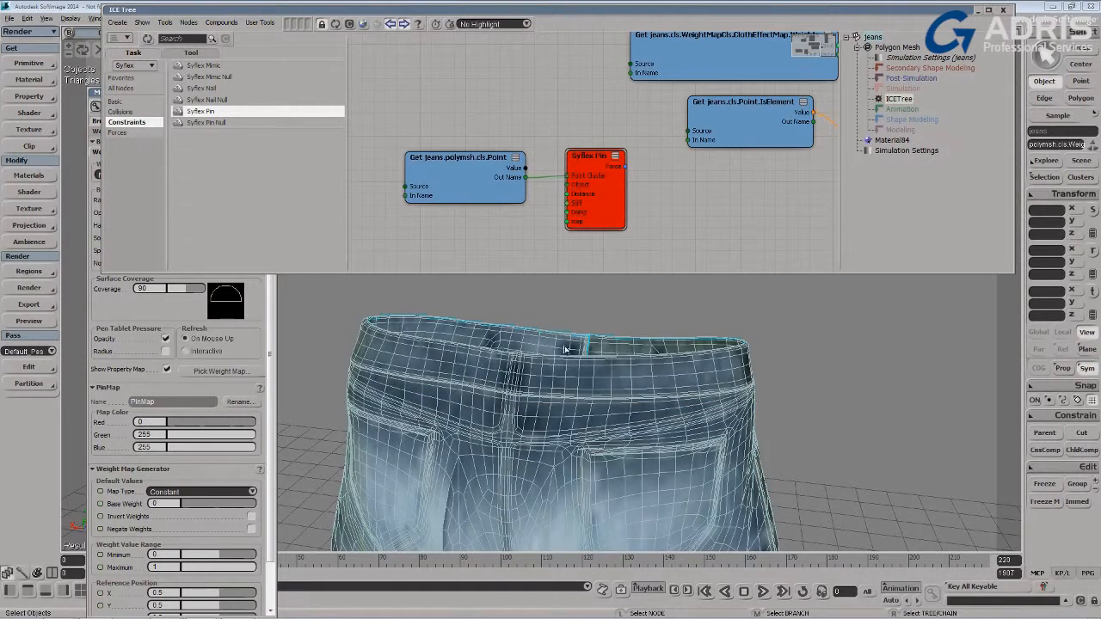
pyautogui.press('F3')
pyautogui.moveTo(590, 351); pyautogui.dragTo(434, 227)
pyautogui.moveTo(511, 249); pyautogui.dragTo(424, 234)
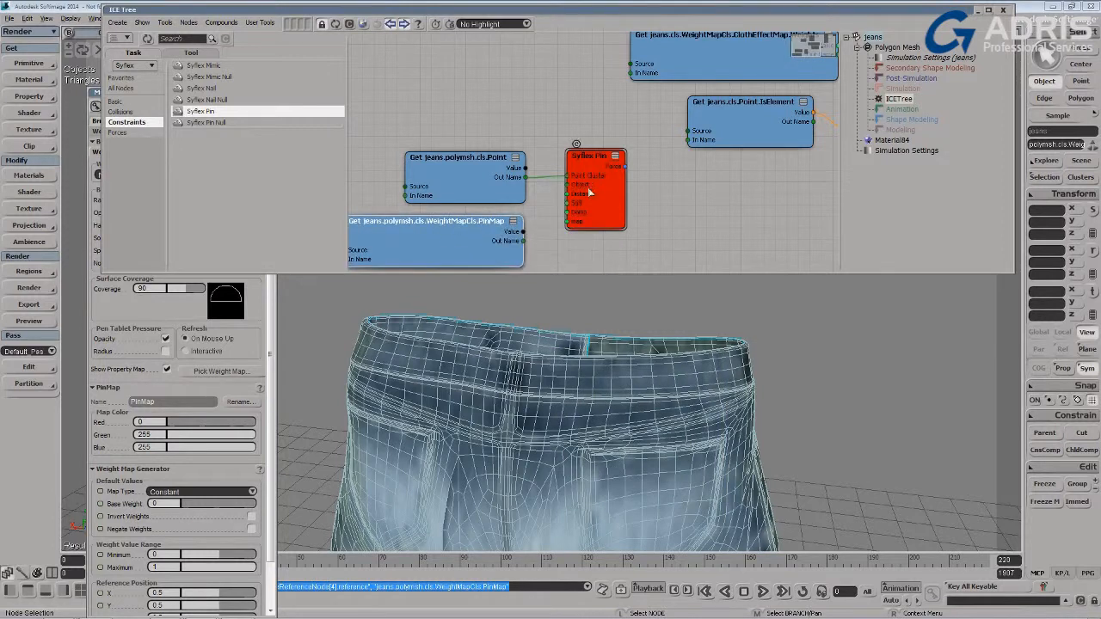
pyautogui.moveTo(588, 188); pyautogui.dragTo(598, 148, button='middle')
pyautogui.moveTo(454, 253); pyautogui.dragTo(464, 224)
# Set the PinMap node to read PinMap.Weights and connect its Value to the Map input of Syflex Pin
pyautogui.doubleClick(444, 216)
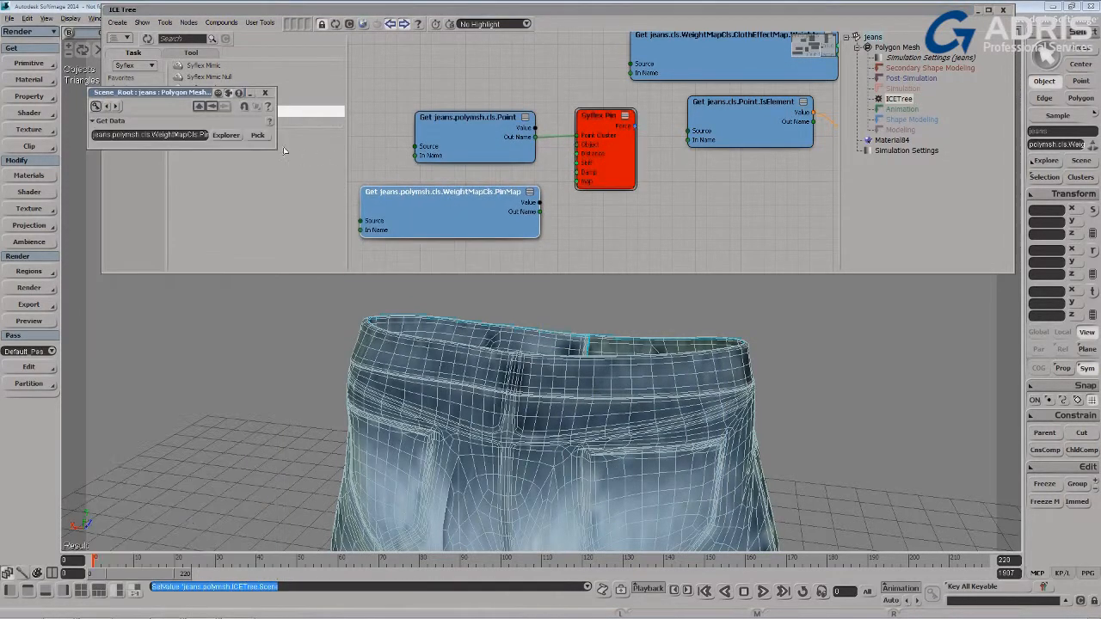
pyautogui.click(226, 136)
pyautogui.click(334, 308)
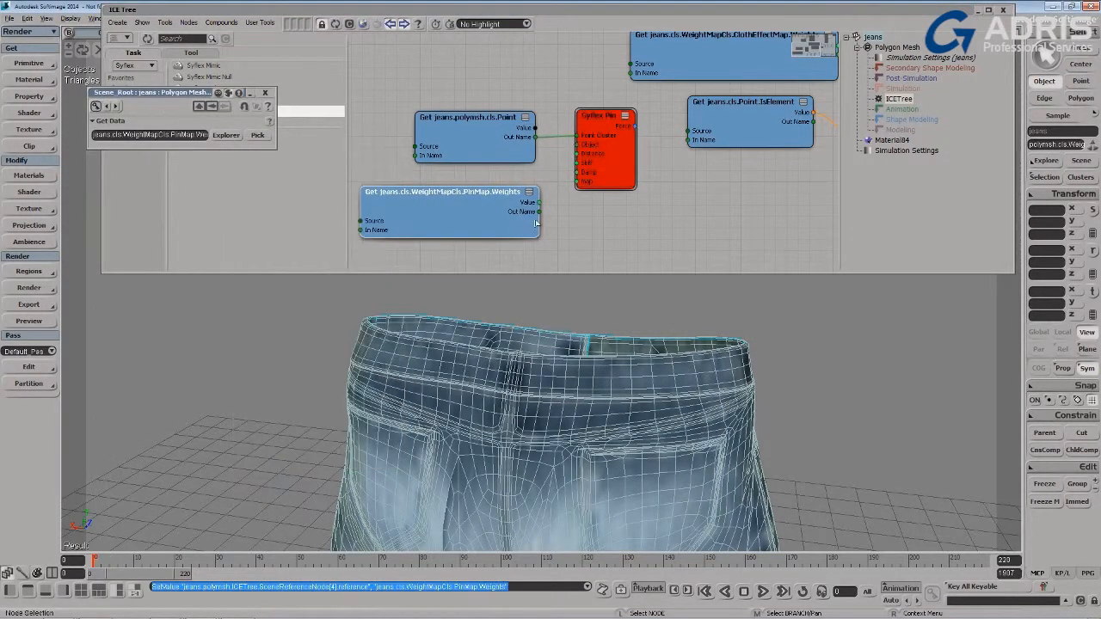
pyautogui.moveTo(567, 193); pyautogui.dragTo(581, 182)
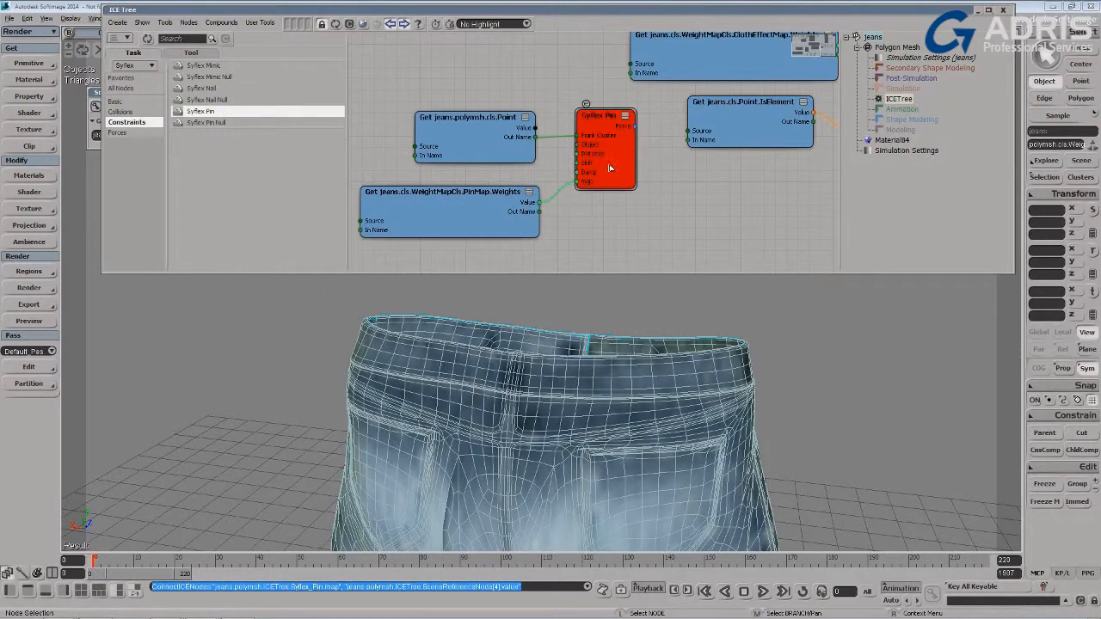
# Move the ICE tree window aside, end the jeans' isolation and select the character's body mesh
pyautogui.moveTo(601, 145); pyautogui.dragTo(592, 154)
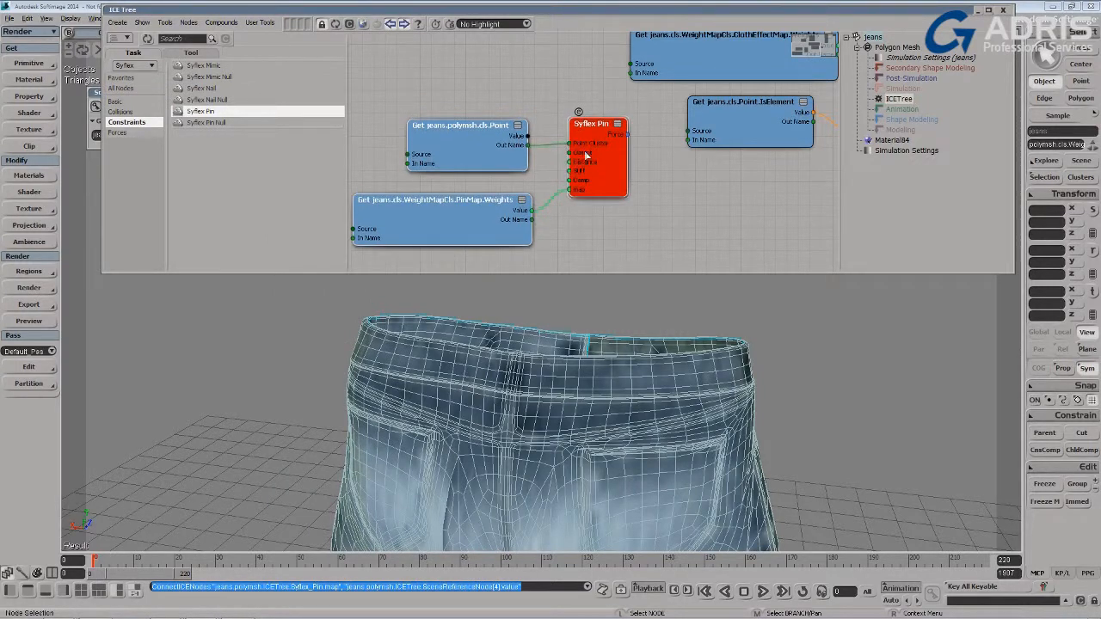
pyautogui.moveTo(414, 11); pyautogui.dragTo(561, 37)
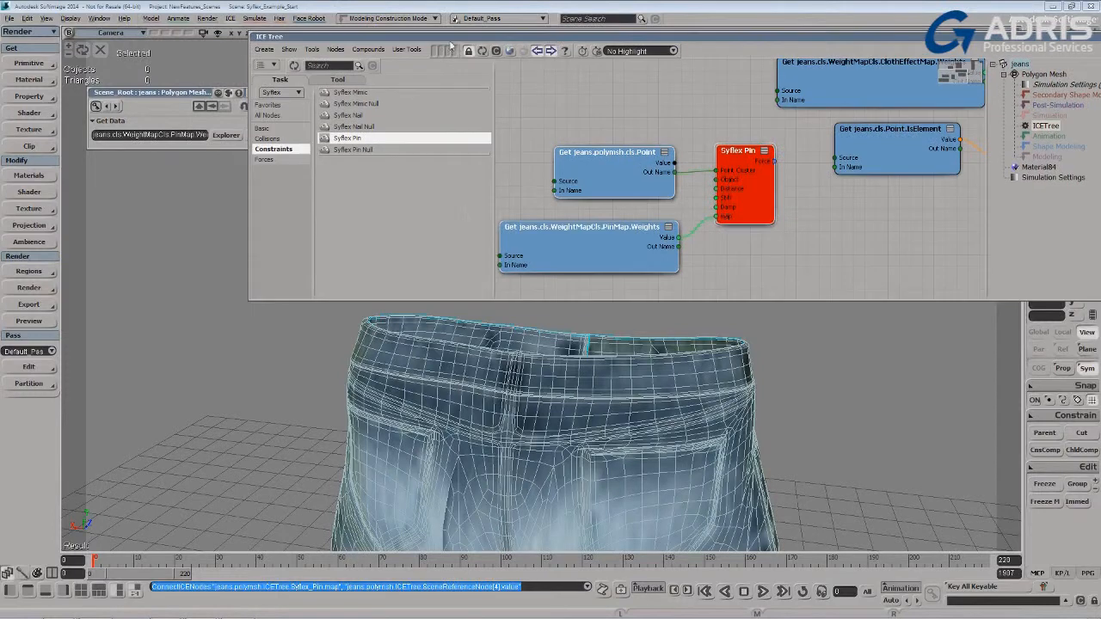
pyautogui.click(101, 52)
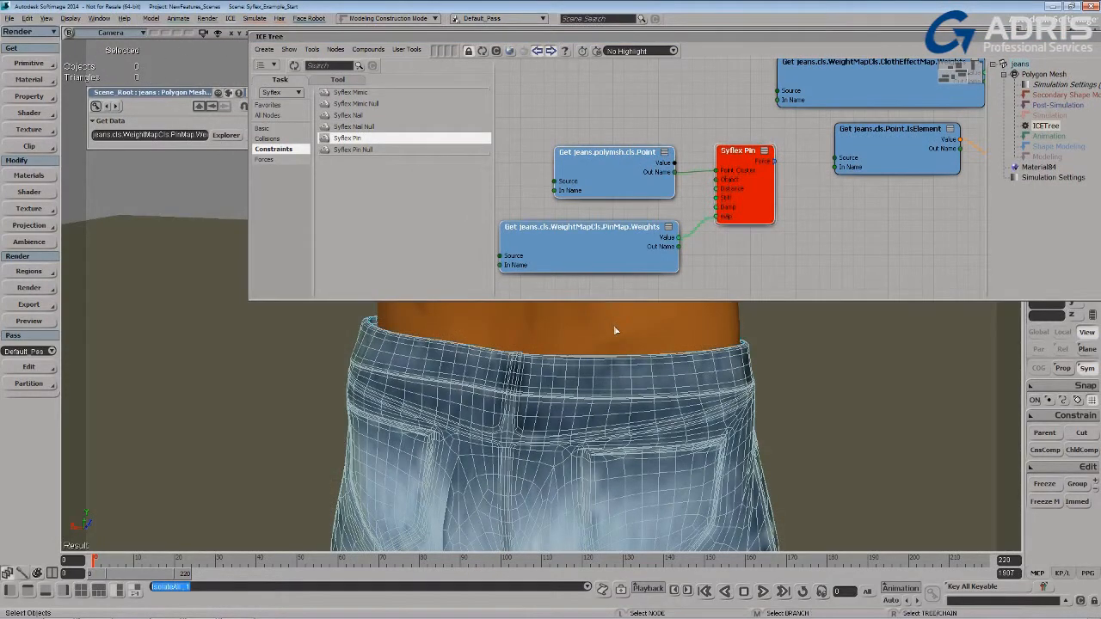
pyautogui.click(592, 341)
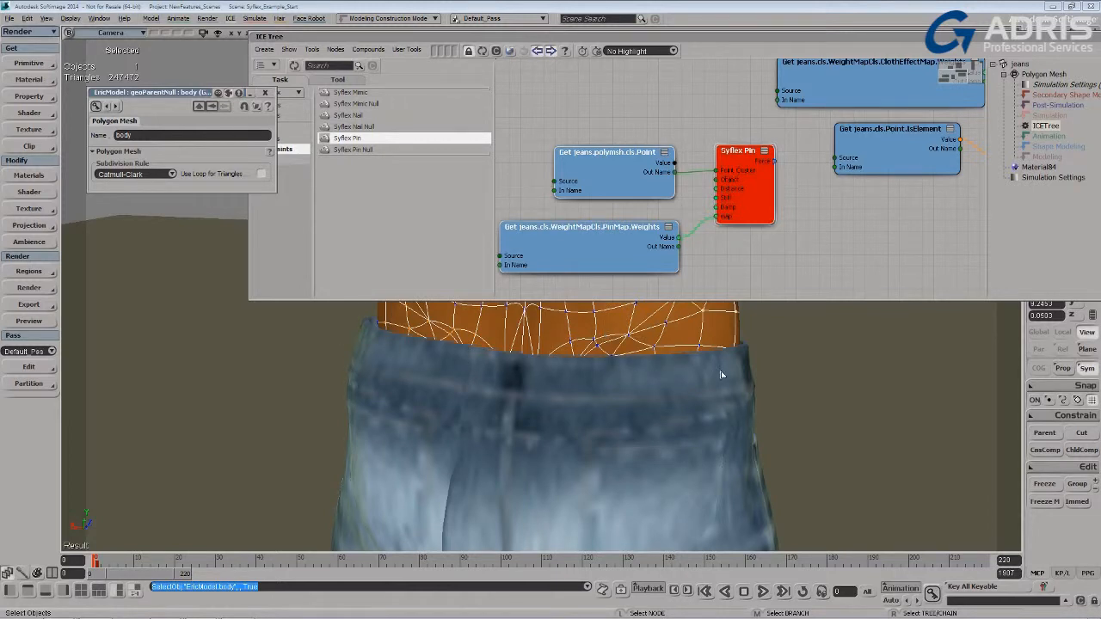
pyautogui.press('F3')
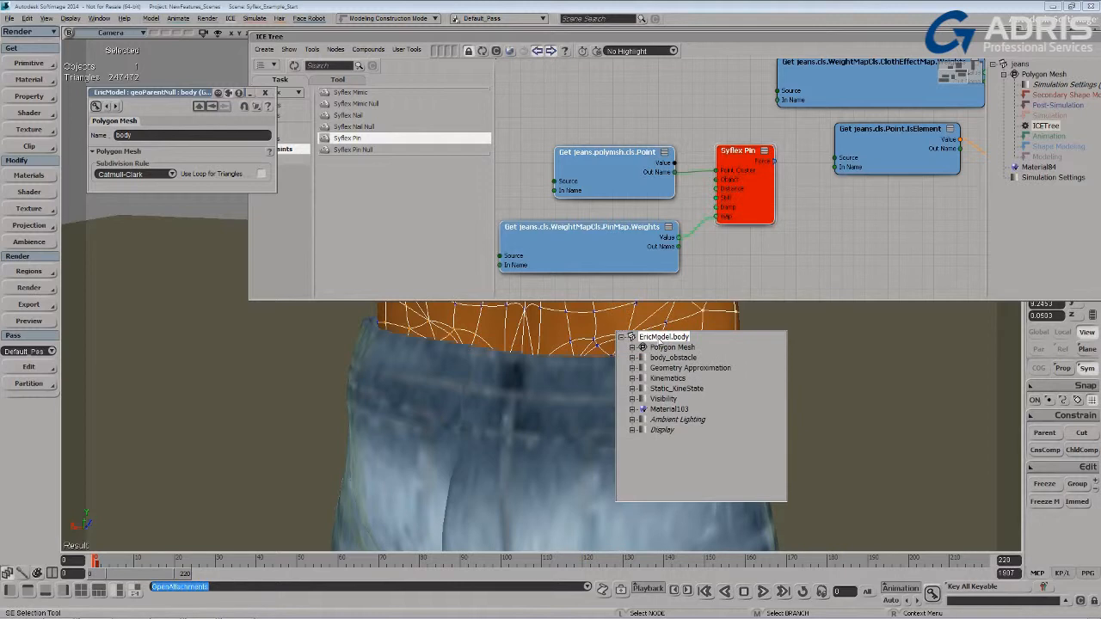
pyautogui.click(663, 338)
pyautogui.click(655, 99)
# Connect the Out Name of the existing body mesh node to the Object input of Syflex Pin
pyautogui.press('s')
pyautogui.moveTo(679, 109); pyautogui.dragTo(755, 132)
pyautogui.moveTo(755, 132); pyautogui.dragTo(735, 167, button='right')
pyautogui.moveTo(725, 118); pyautogui.dragTo(750, 243)
pyautogui.moveTo(742, 226); pyautogui.dragTo(748, 207, button='middle')
pyautogui.moveTo(748, 207); pyautogui.dragTo(772, 199, button='right')
pyautogui.moveTo(772, 198); pyautogui.dragTo(689, 212)
pyautogui.moveTo(772, 113); pyautogui.dragTo(746, 81, button='middle')
pyautogui.moveTo(686, 250); pyautogui.dragTo(677, 157, button='middle')
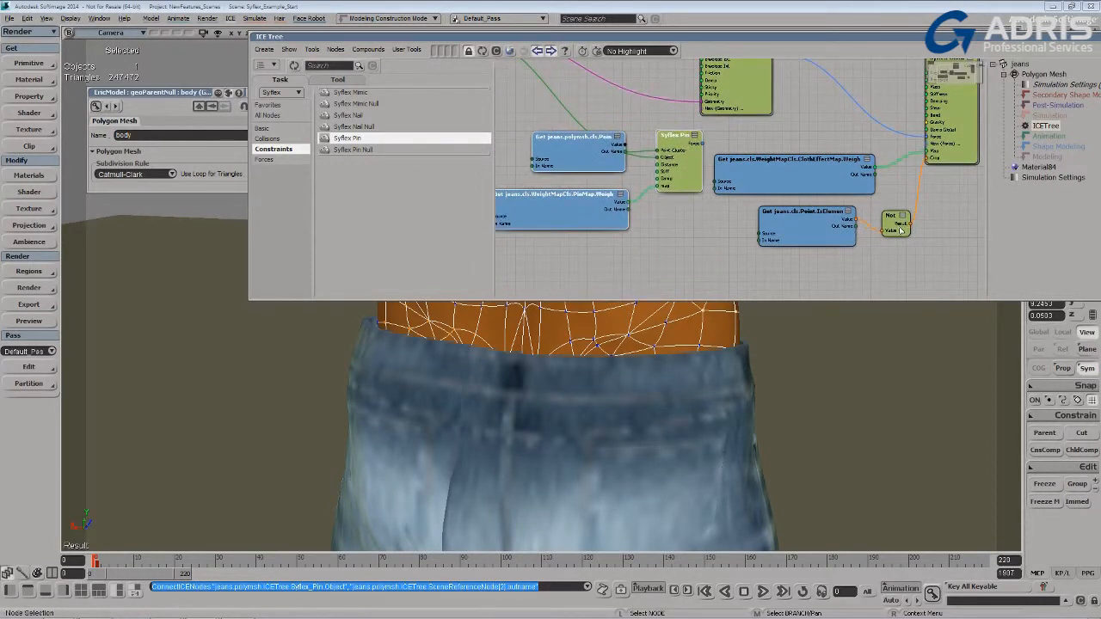
# Rearrange the pin, weight map and Not nodes, and connect the Syflex Pin Force output to a new Force input on Syflex Cloth
pyautogui.moveTo(900, 229); pyautogui.dragTo(899, 276, button='middle')
pyautogui.moveTo(810, 170); pyautogui.dragTo(827, 222, button='middle')
pyautogui.moveTo(686, 162); pyautogui.dragTo(773, 165, button='middle')
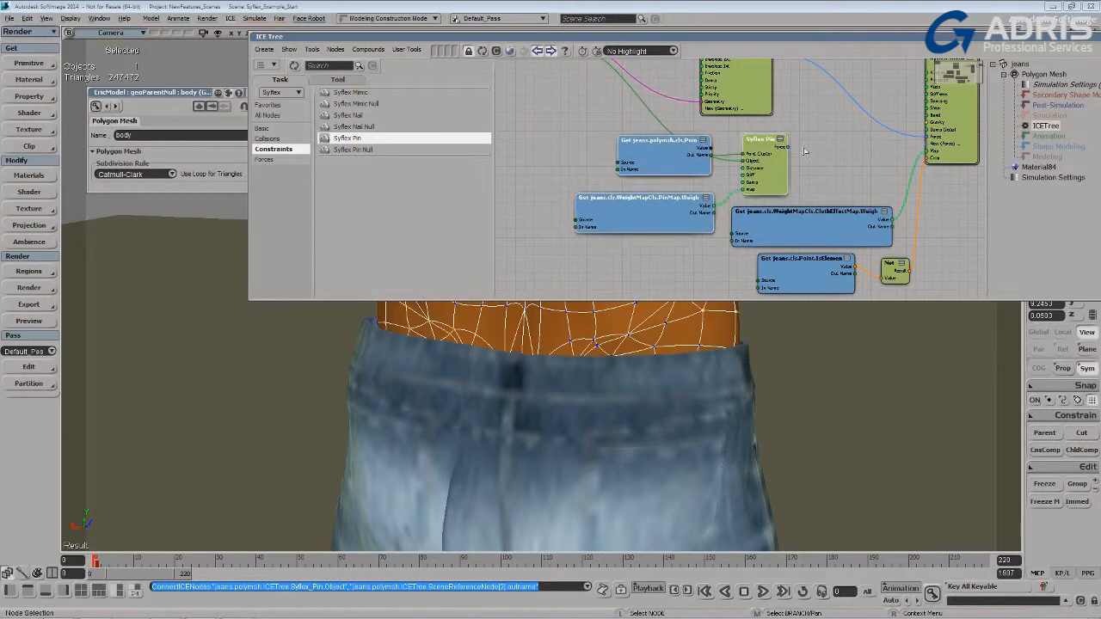
pyautogui.moveTo(789, 147); pyautogui.dragTo(927, 144)
pyautogui.press('z')
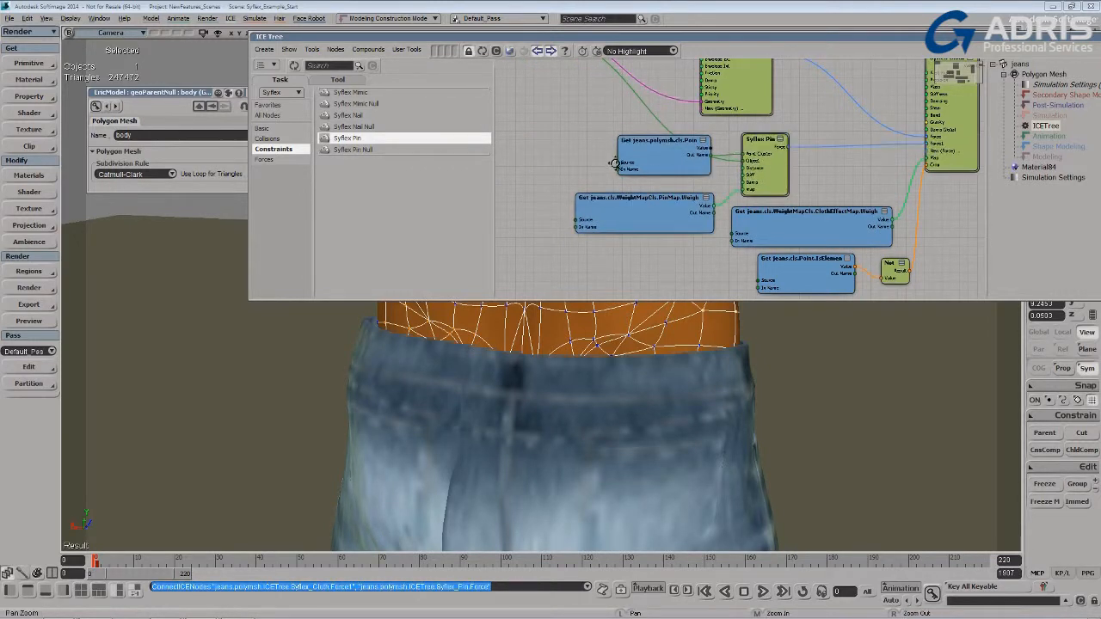
pyautogui.moveTo(612, 162); pyautogui.dragTo(739, 240)
pyautogui.moveTo(609, 132); pyautogui.dragTo(620, 207)
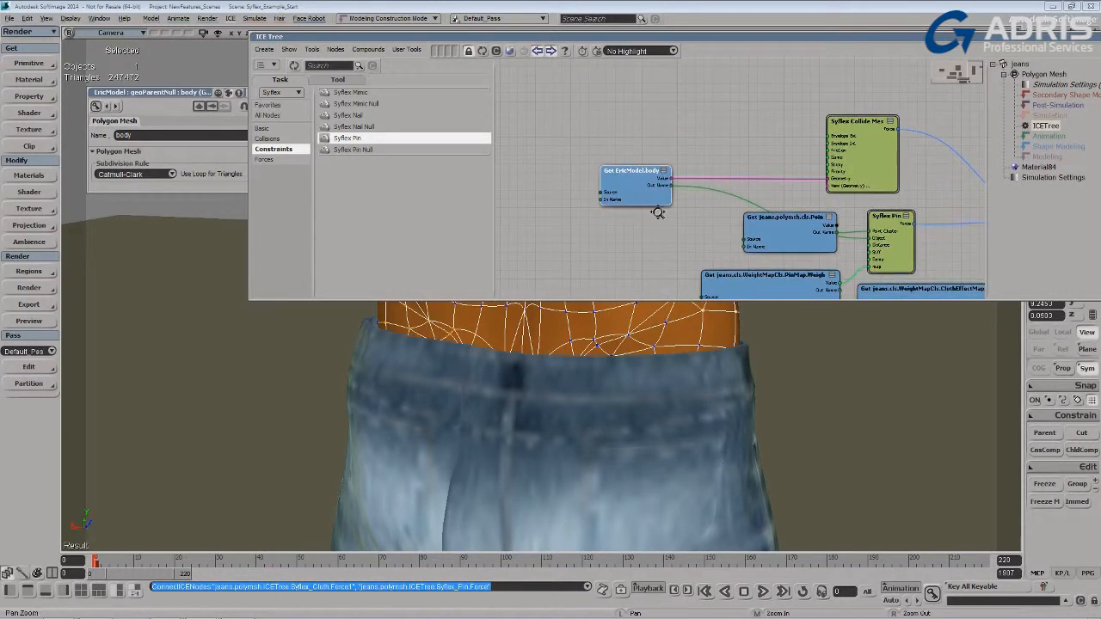
# Collapse the ICE tree, frame the full character from the front and play the simulation from the start, stopping at frame 48
pyautogui.doubleClick(624, 37)
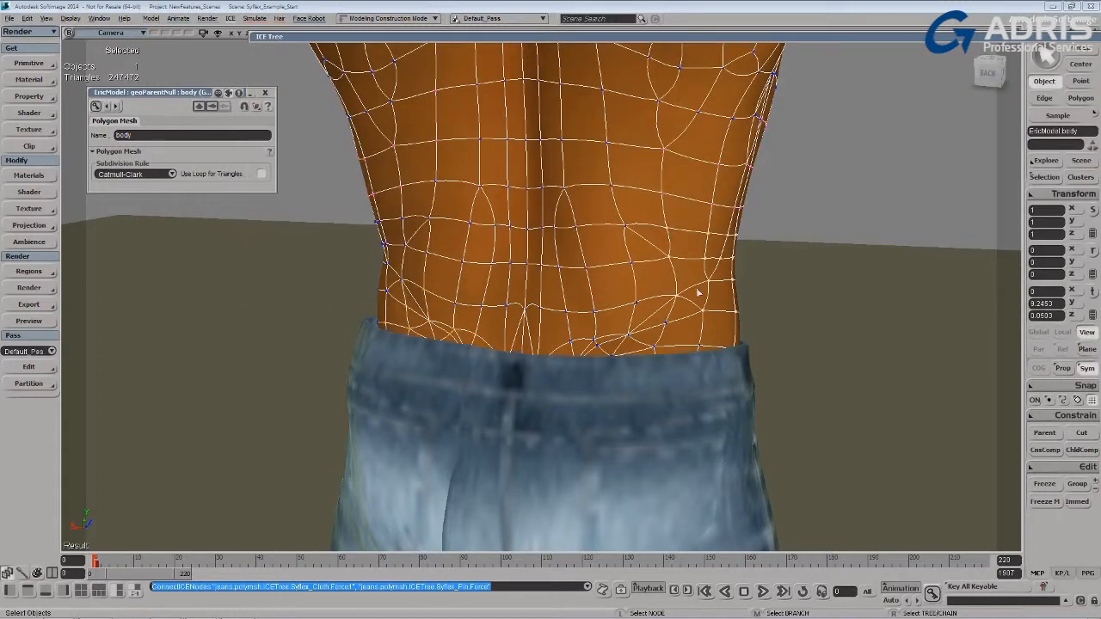
pyautogui.press('p')
pyautogui.moveTo(662, 278); pyautogui.dragTo(629, 288)
pyautogui.press('o')
pyautogui.press('p')
pyautogui.moveTo(629, 288); pyautogui.dragTo(418, 123)
pyautogui.press('o')
pyautogui.moveTo(494, 276); pyautogui.dragTo(461, 226)
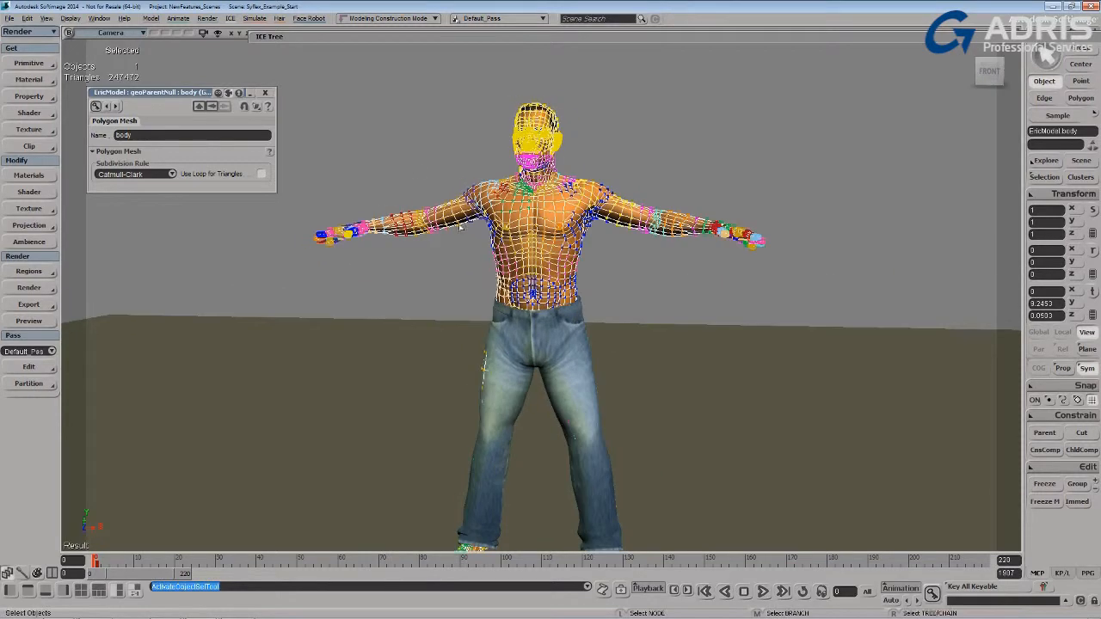
pyautogui.moveTo(422, 181); pyautogui.dragTo(422, 182)
pyautogui.click(763, 592)
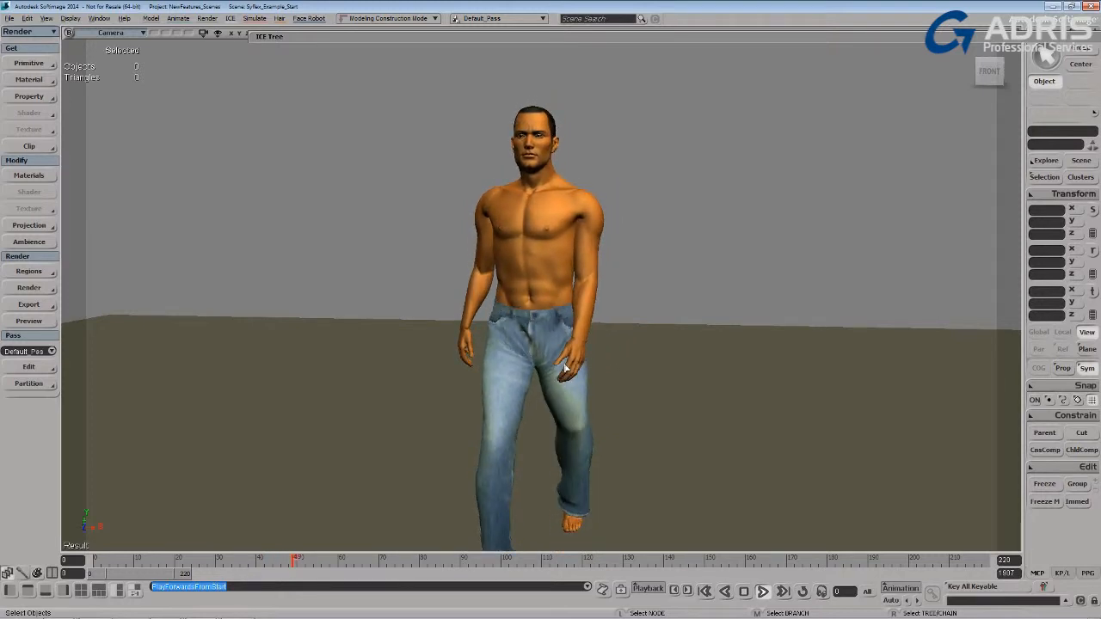
pyautogui.press('Escape')
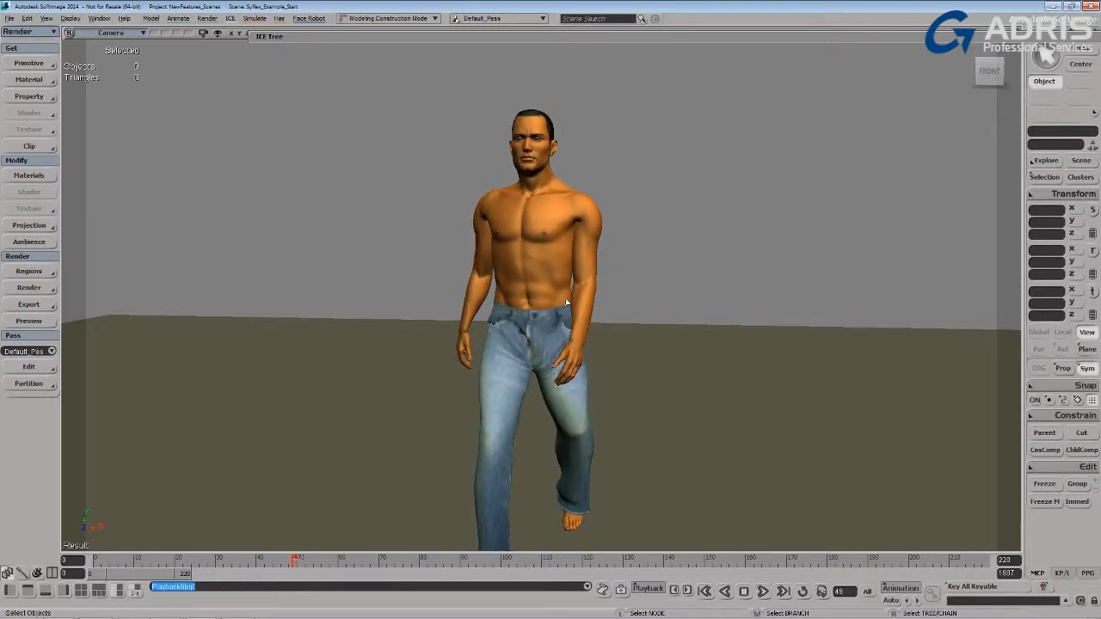
# Reopen the ICE tree and move the jeans Point cluster node farther away from the Syflex Pin node
pyautogui.click(382, 38)
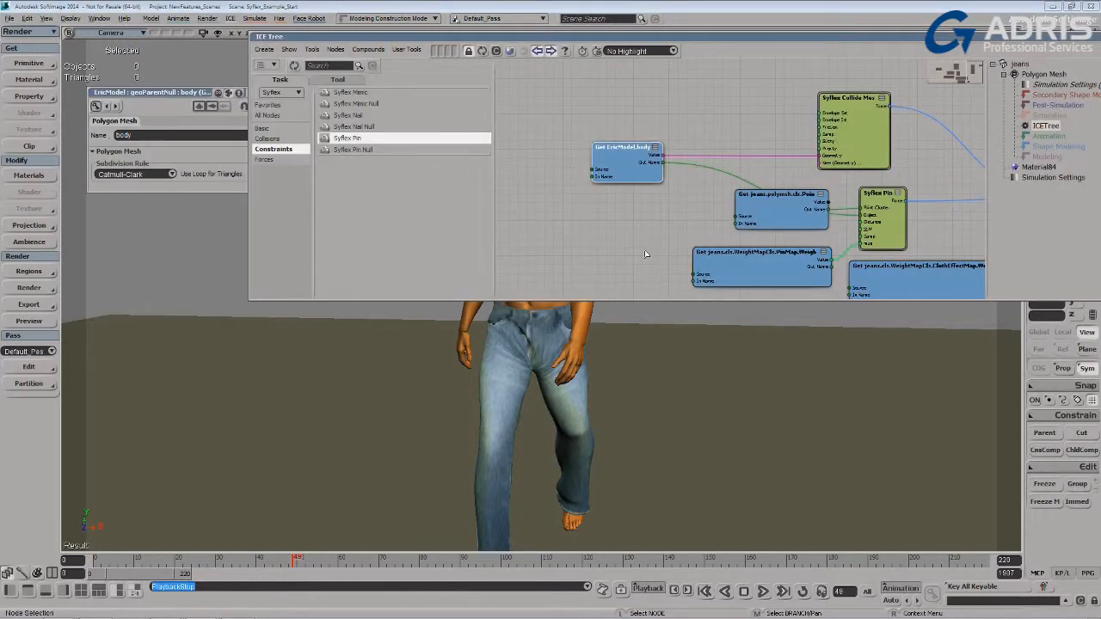
pyautogui.scroll(3, 654, 248)
pyautogui.moveTo(725, 197); pyautogui.dragTo(654, 202)
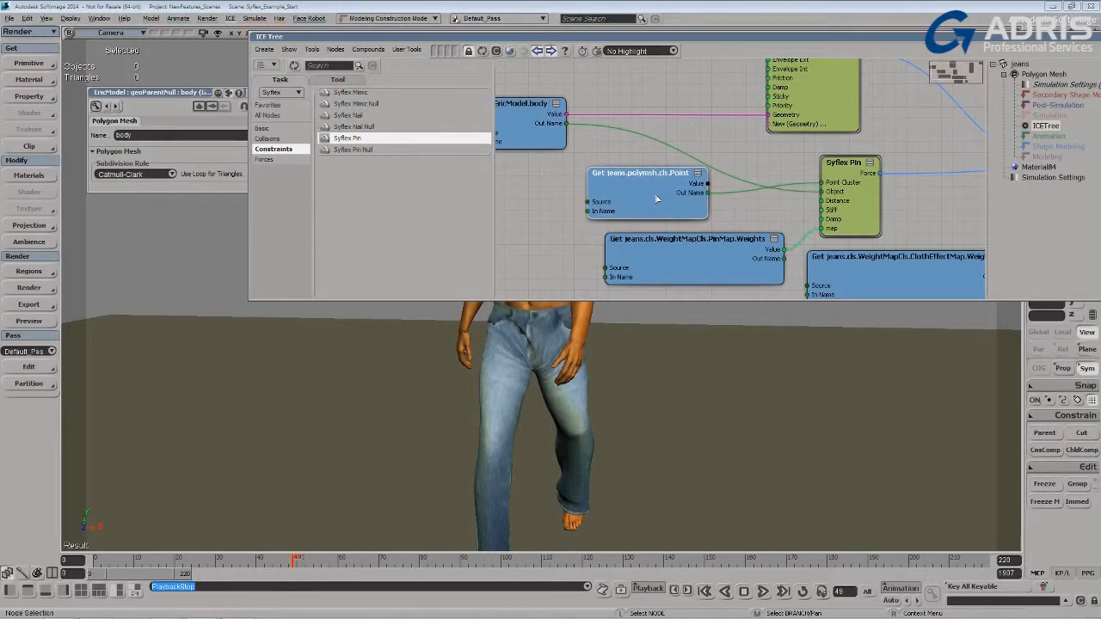
pyautogui.press('z')
pyautogui.moveTo(712, 209); pyautogui.dragTo(767, 236)
pyautogui.moveTo(769, 235); pyautogui.dragTo(759, 229, button='middle')
pyautogui.moveTo(565, 152); pyautogui.dragTo(582, 146)
# Disconnect the Not result from the Crop input of Syflex Cloth, and delete the Not and jeans Point.IsElement nodes
pyautogui.press('z')
pyautogui.moveTo(713, 217); pyautogui.dragTo(552, 126)
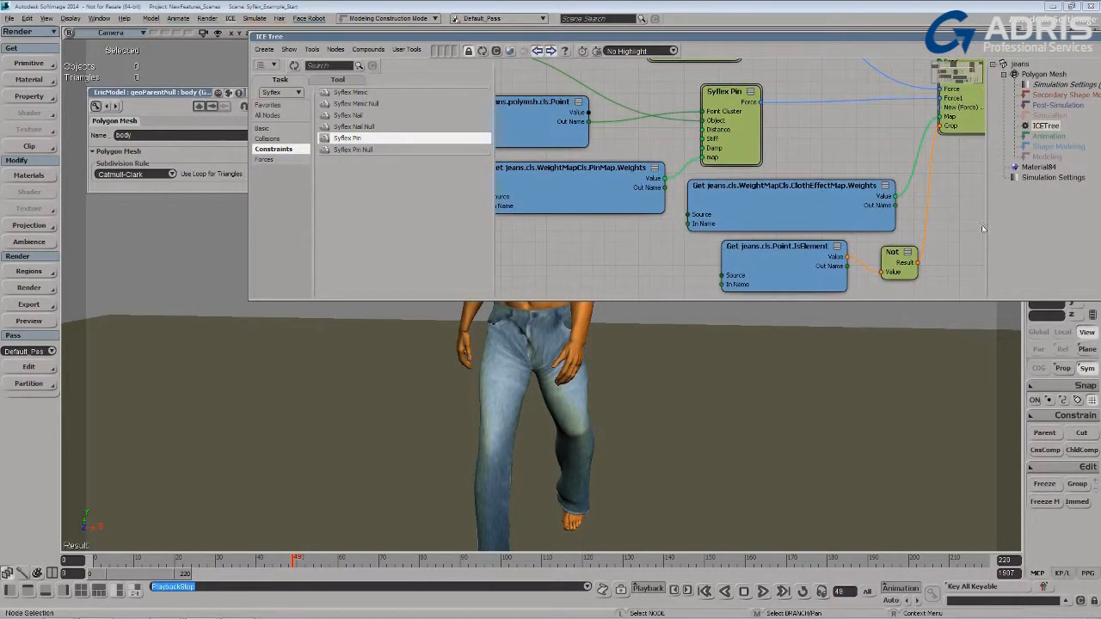
pyautogui.click(930, 209)
pyautogui.press('Delete')
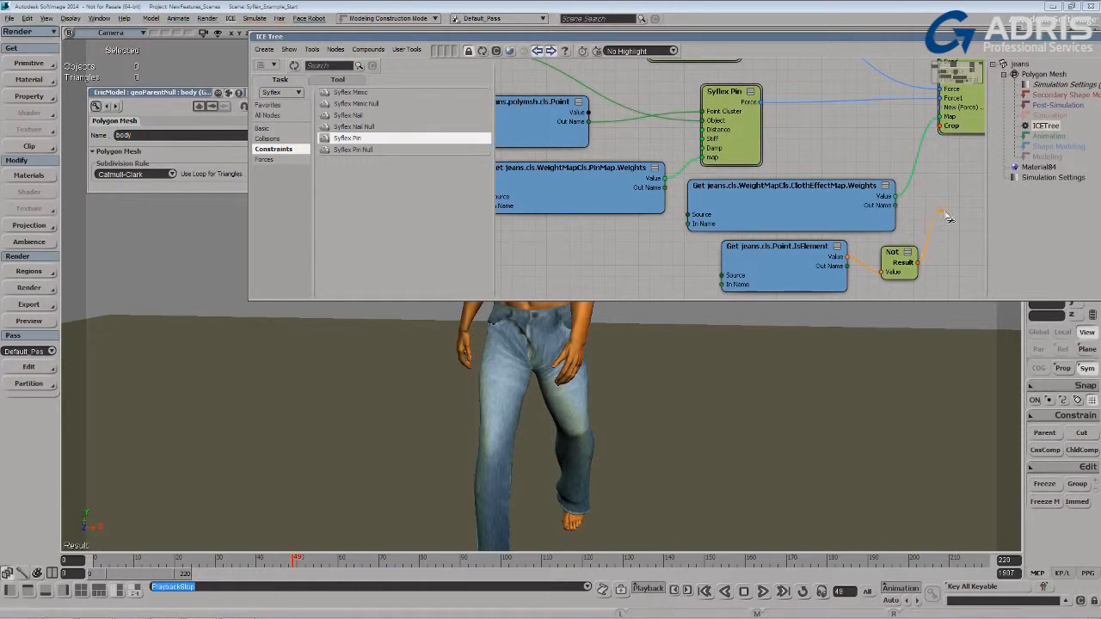
pyautogui.moveTo(906, 272); pyautogui.dragTo(879, 274)
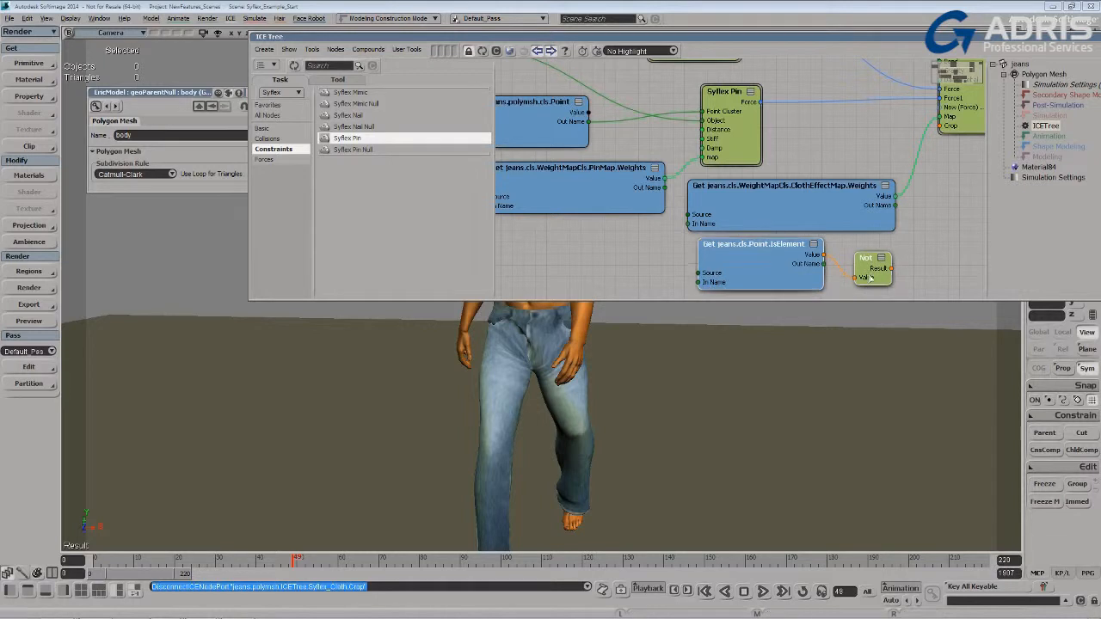
pyautogui.press('Delete')
# Collapse the ICE tree, play the simulation from the start to frame 51 and inspect the jeans' waistband
pyautogui.click(575, 39)
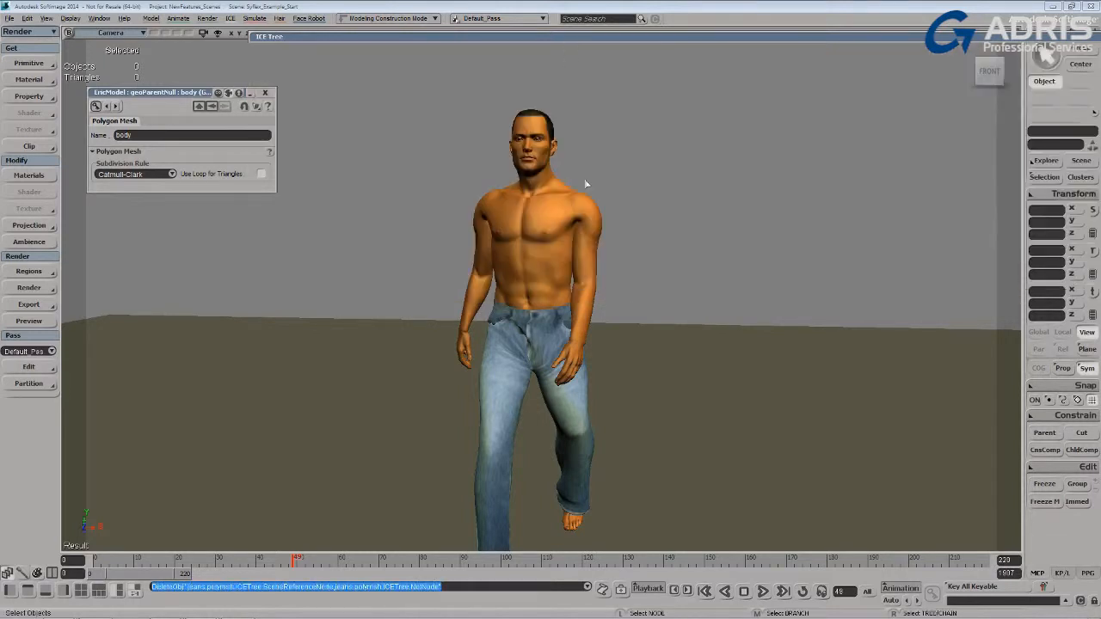
pyautogui.click(761, 591)
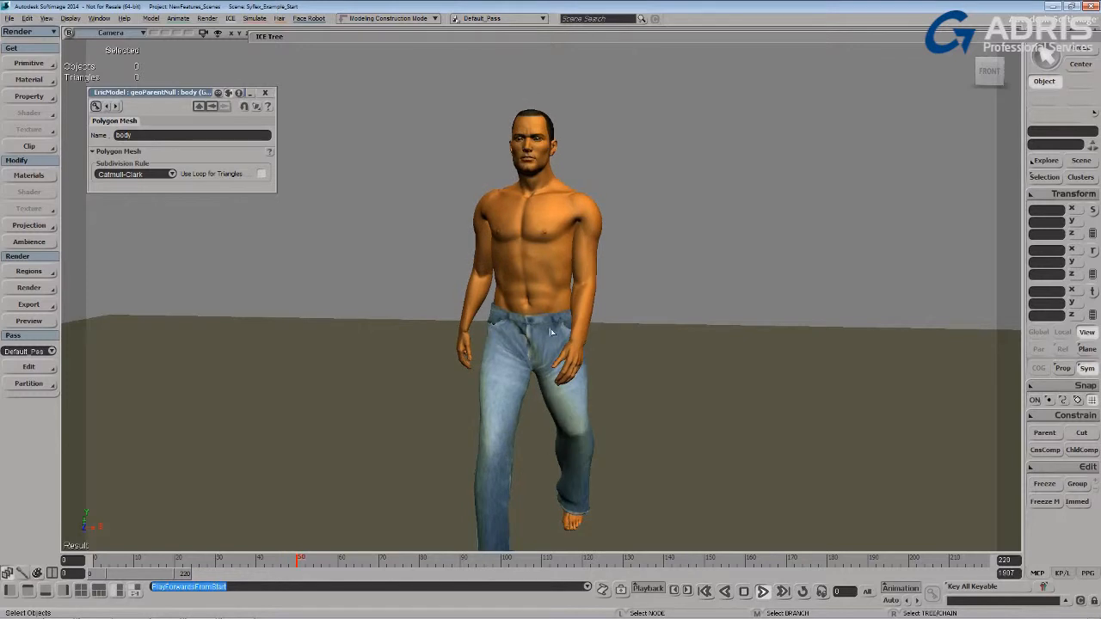
pyautogui.press('o')
pyautogui.moveTo(569, 393); pyautogui.dragTo(616, 426)
# Select the jeans, activate the weight paint tool and choose ClothEffectMap under WeightMapCls as the map to paint
pyautogui.click(618, 434)
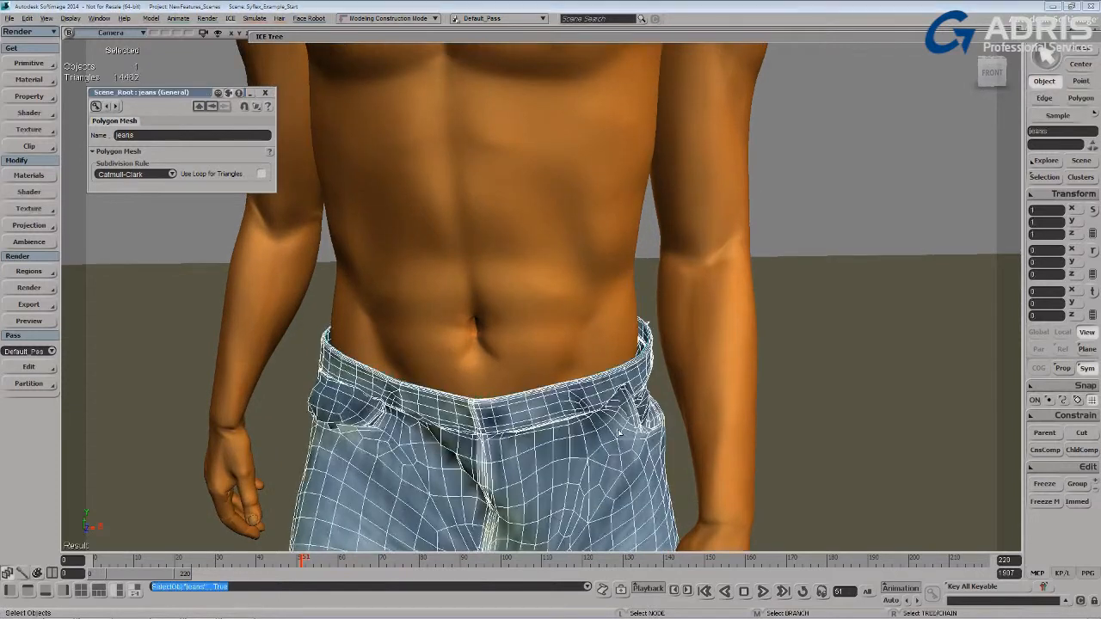
pyautogui.press('w')
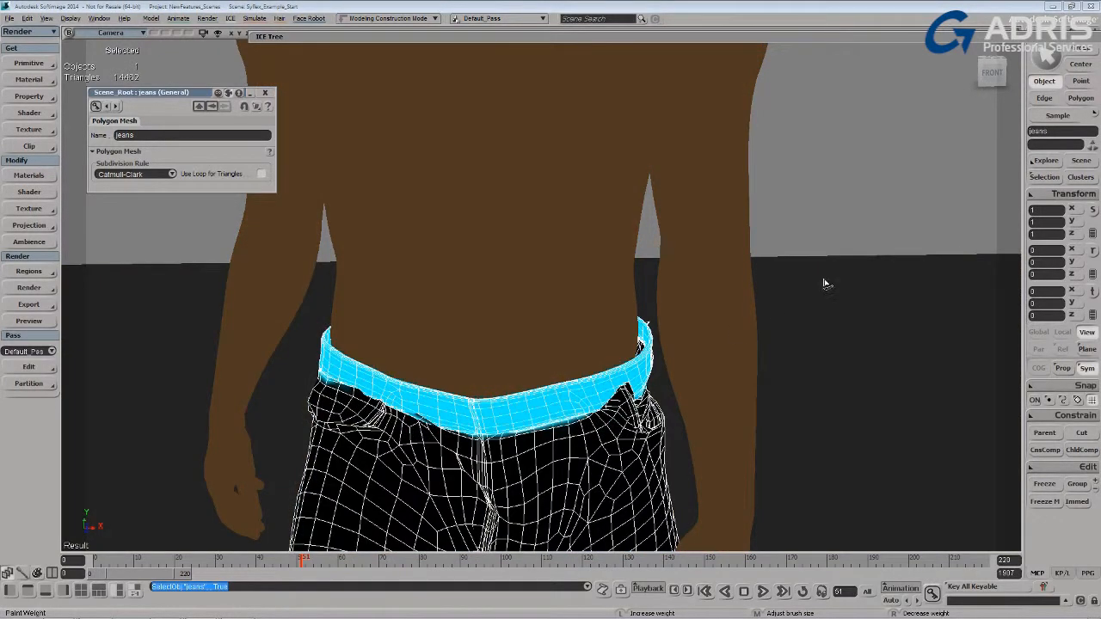
pyautogui.click(1045, 176)
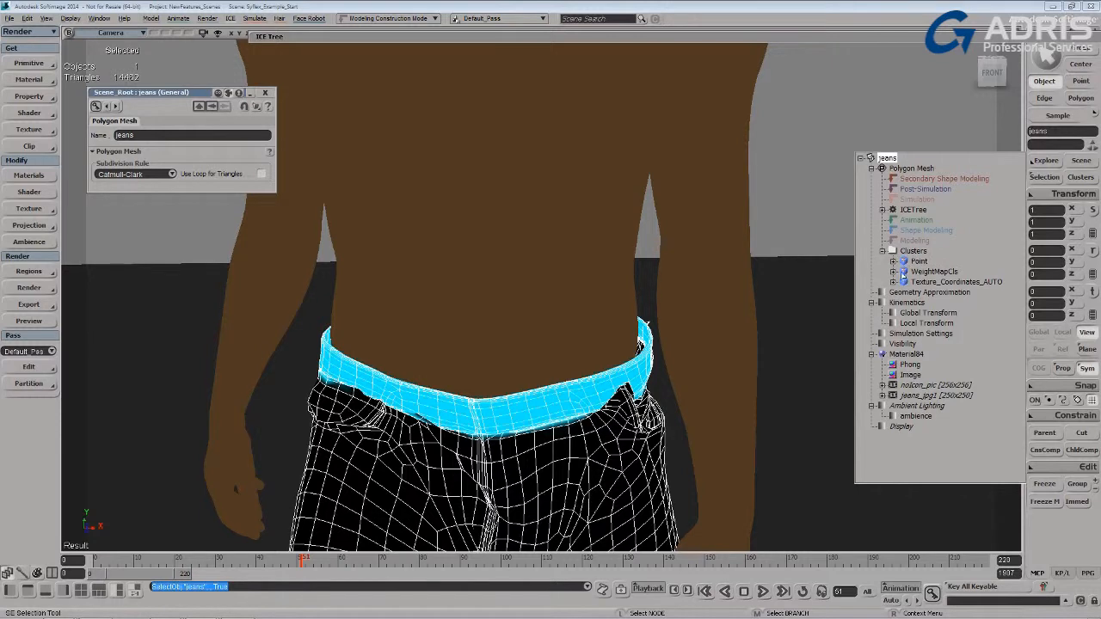
pyautogui.click(893, 272)
pyautogui.click(931, 284)
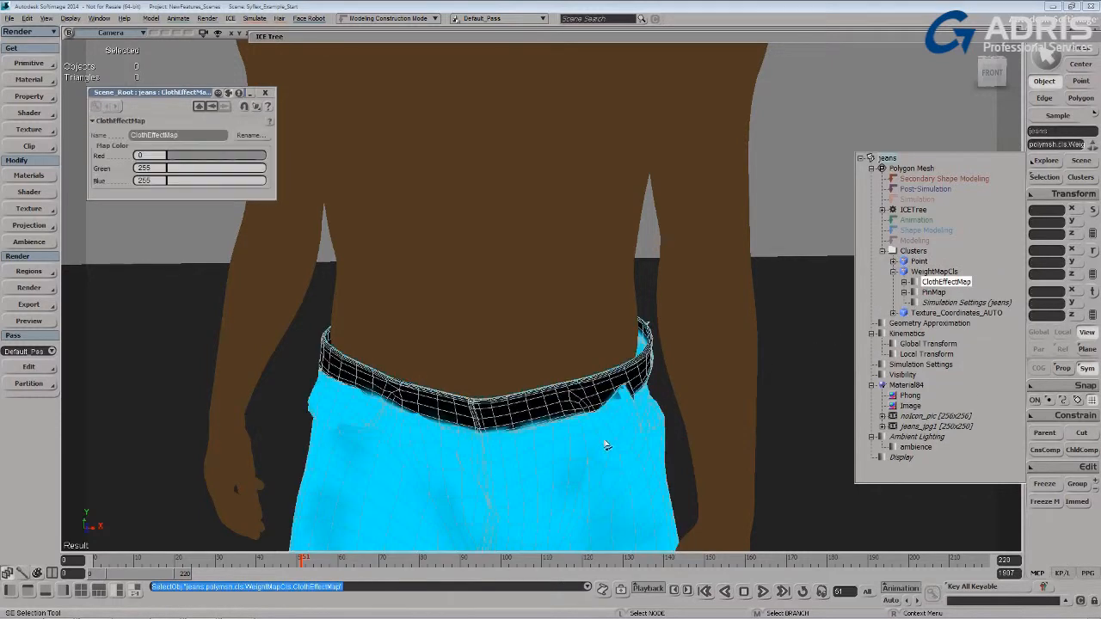
# Return to frame 0 and erase the stray ClothEffectMap weight around the jeans' waistband
pyautogui.click(130, 562)
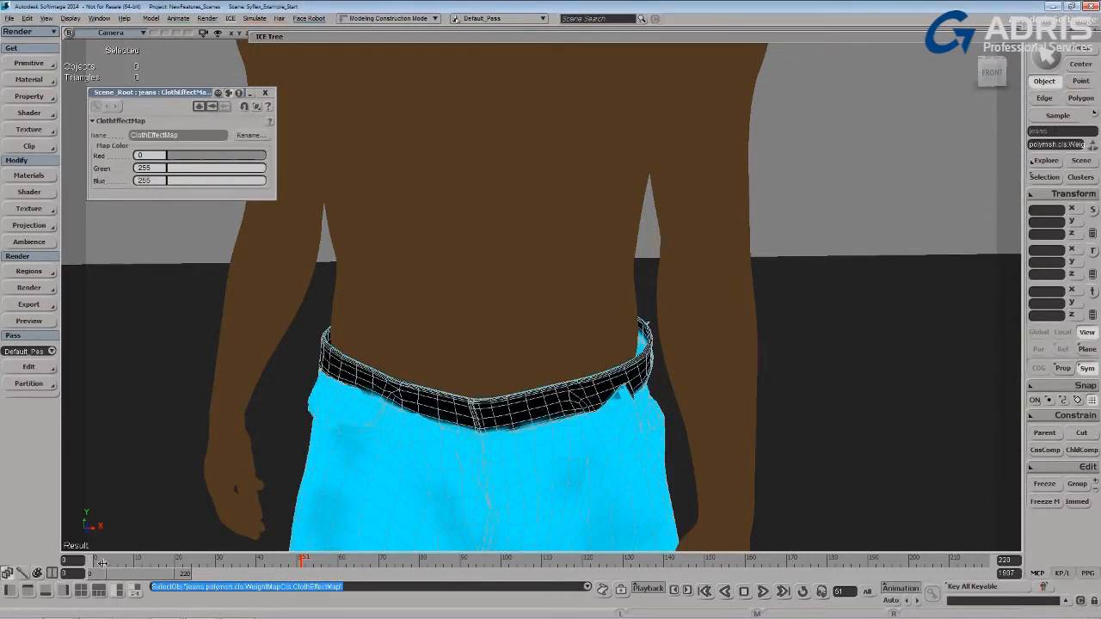
pyautogui.click(97, 562)
pyautogui.moveTo(648, 378); pyautogui.dragTo(617, 378, button='right')
pyautogui.moveTo(652, 381); pyautogui.dragTo(666, 412, button='middle')
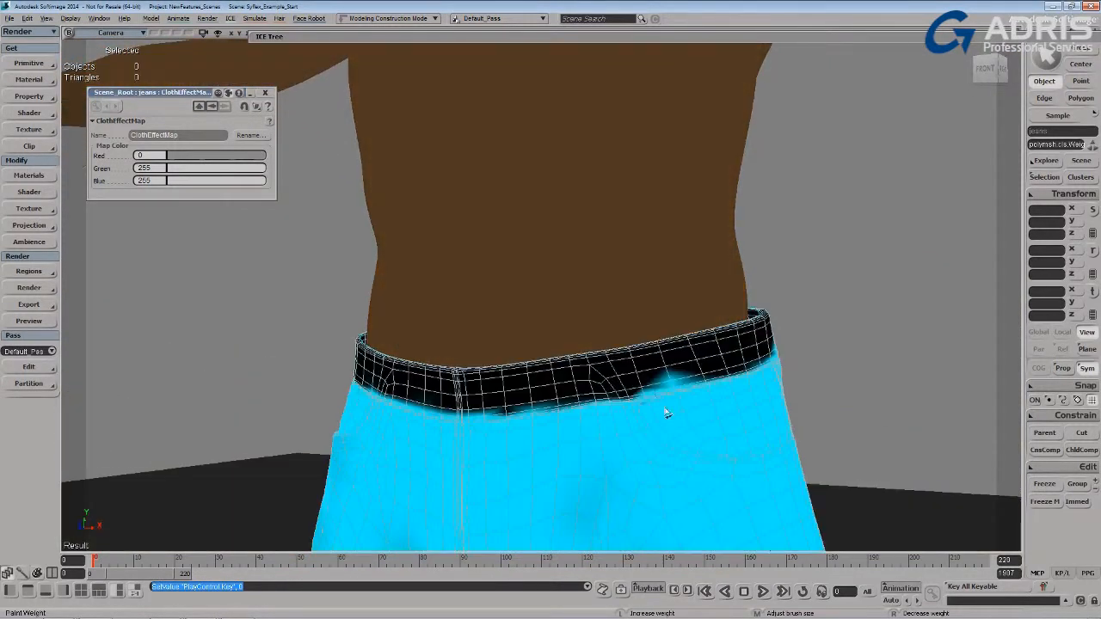
pyautogui.moveTo(654, 379)
pyautogui.mouseDown(button='right')
pyautogui.moveTo(669, 371)
pyautogui.moveTo(671, 384)
pyautogui.moveTo(665, 376)
pyautogui.moveTo(647, 389)
pyautogui.moveTo(775, 345)
pyautogui.mouseUp(button='right')
pyautogui.moveTo(544, 398); pyautogui.dragTo(439, 393, button='right')
pyautogui.moveTo(539, 420); pyautogui.dragTo(427, 398, button='right')
pyautogui.press('o')
pyautogui.moveTo(364, 374); pyautogui.dragTo(499, 384)
pyautogui.moveTo(512, 361); pyautogui.dragTo(479, 363, button='right')
pyautogui.moveTo(479, 363)
pyautogui.mouseDown()
pyautogui.moveTo(244, 319)
pyautogui.moveTo(387, 353)
pyautogui.mouseUp()
pyautogui.moveTo(772, 362); pyautogui.dragTo(799, 354, button='right')
pyautogui.moveTo(799, 355)
pyautogui.mouseDown()
pyautogui.moveTo(686, 357)
pyautogui.moveTo(794, 352)
pyautogui.moveTo(637, 400)
pyautogui.moveTo(627, 399)
pyautogui.moveTo(661, 394)
pyautogui.moveTo(557, 394)
pyautogui.moveTo(624, 404)
pyautogui.moveTo(670, 392)
pyautogui.moveTo(388, 397)
pyautogui.moveTo(406, 395)
pyautogui.mouseUp()
pyautogui.press('o')
pyautogui.moveTo(487, 371)
pyautogui.mouseDown(button='right')
pyautogui.moveTo(467, 369)
pyautogui.moveTo(565, 356)
pyautogui.mouseUp(button='right')
pyautogui.press('o')
pyautogui.moveTo(707, 333); pyautogui.dragTo(353, 382)
pyautogui.press('o')
pyautogui.moveTo(579, 423)
pyautogui.mouseDown()
pyautogui.moveTo(602, 420)
pyautogui.moveTo(519, 424)
pyautogui.moveTo(567, 418)
pyautogui.mouseUp()
pyautogui.moveTo(432, 429); pyautogui.dragTo(439, 436)
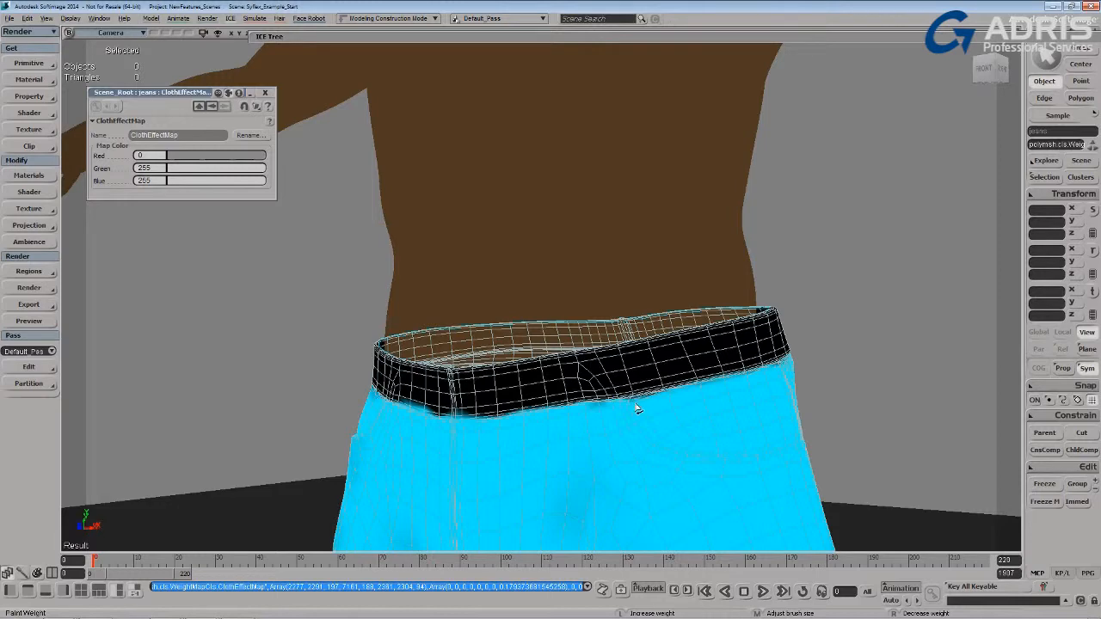
# Adjust the brush radius and soften the ClothEffectMap weights along the waistband's lower edge at the front and side
pyautogui.moveTo(638, 404)
pyautogui.mouseDown(button='right')
pyautogui.moveTo(620, 393)
pyautogui.moveTo(625, 349)
pyautogui.mouseUp(button='right')
pyautogui.moveTo(624, 349)
pyautogui.mouseDown(button='middle')
pyautogui.moveTo(612, 418)
pyautogui.moveTo(686, 326)
pyautogui.mouseUp(button='middle')
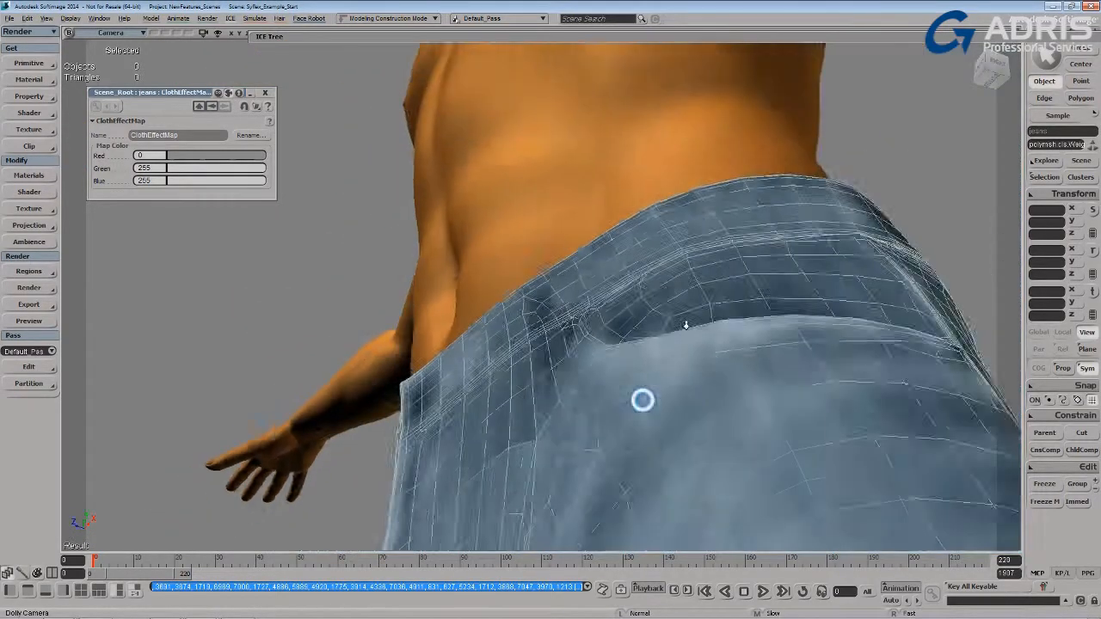
pyautogui.moveTo(643, 400); pyautogui.dragTo(654, 275, button='middle')
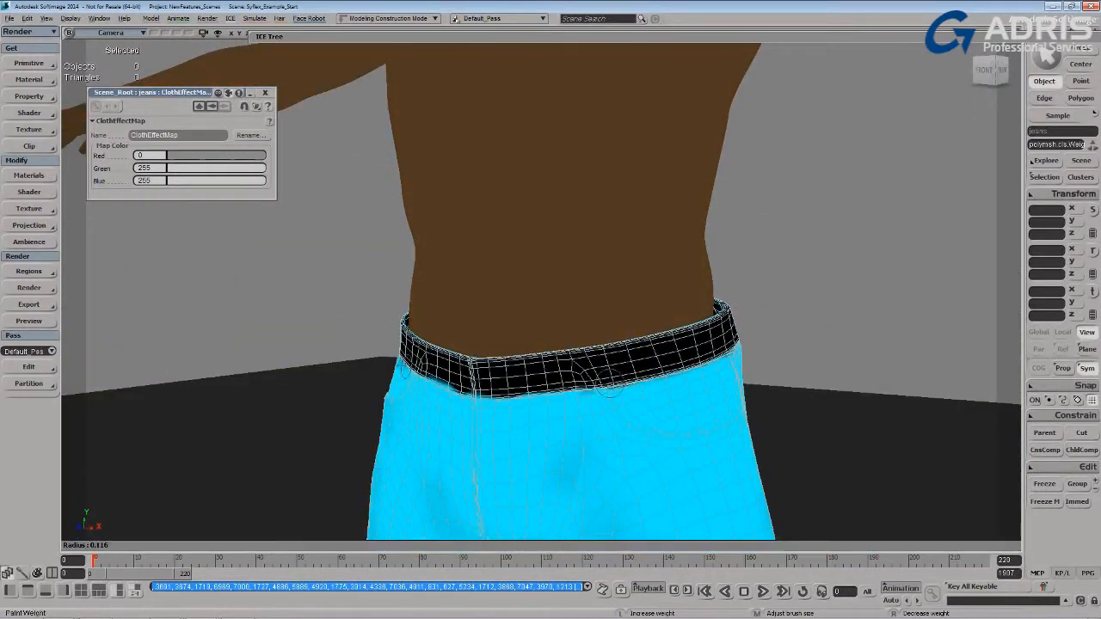
pyautogui.hotkey('ctrl', 'z')
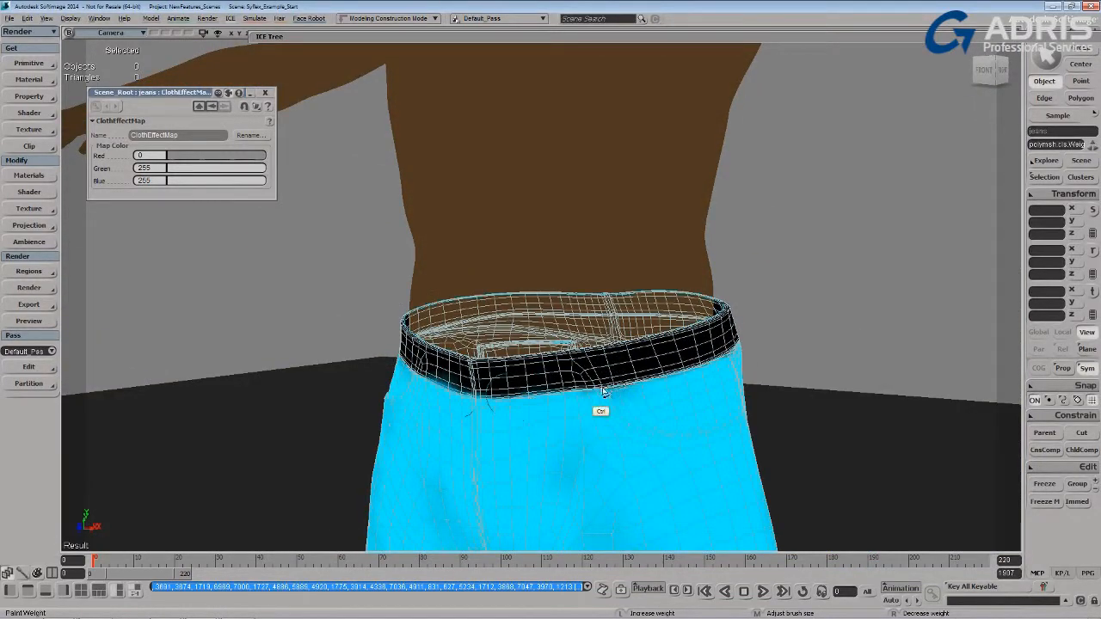
pyautogui.keyDown('ctrl'); pyautogui.moveTo(639, 397); pyautogui.dragTo(410, 388); pyautogui.keyUp('ctrl')
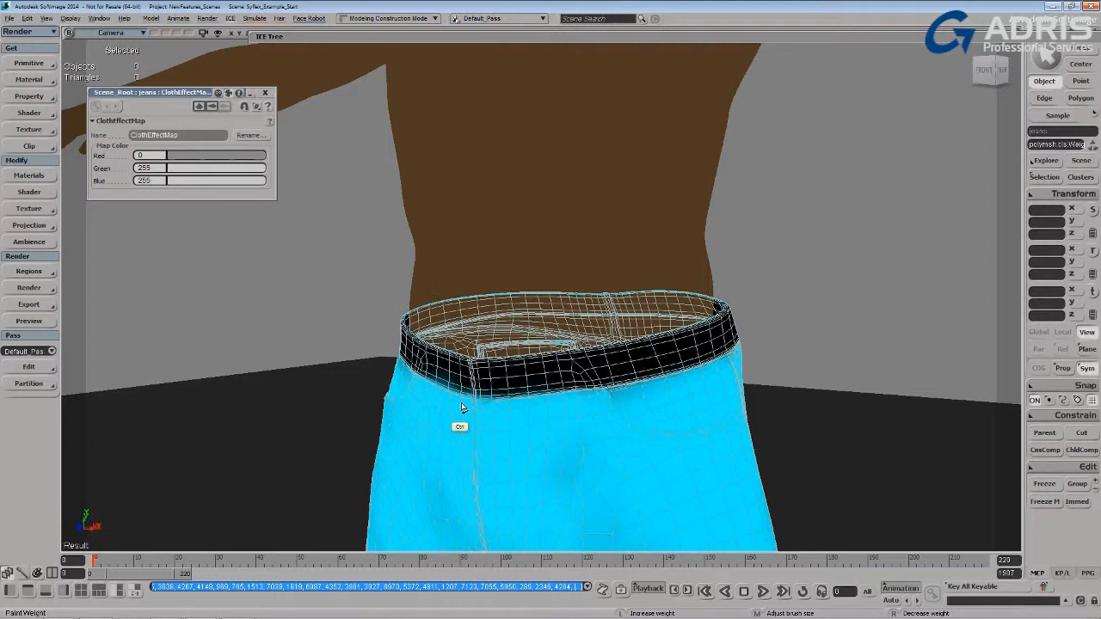
pyautogui.moveTo(523, 391); pyautogui.dragTo(539, 398)
pyautogui.press('o')
pyautogui.moveTo(469, 404); pyautogui.dragTo(580, 416)
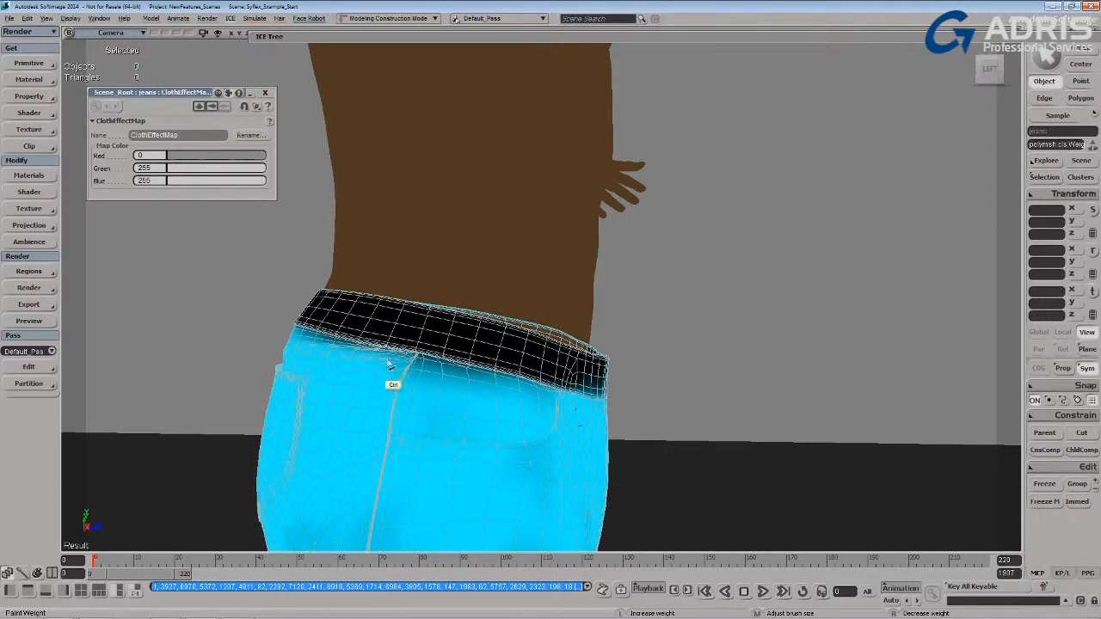
# Erase the leftover ClothEffectMap weight from the back of the waistband and soften its lower edge
pyautogui.press('o')
pyautogui.moveTo(430, 401); pyautogui.dragTo(544, 402)
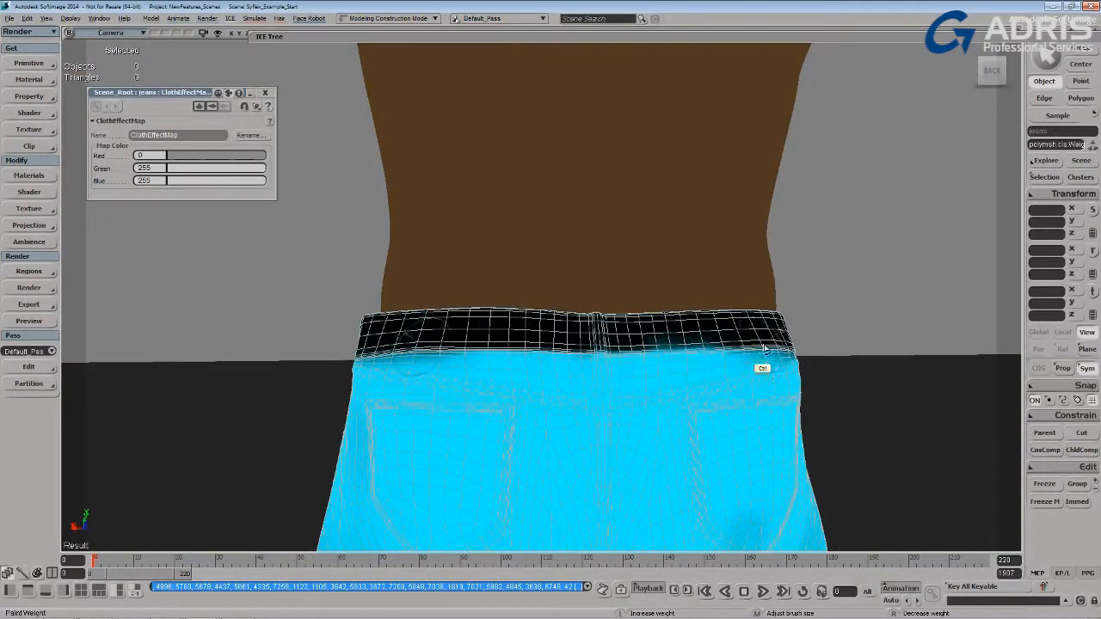
pyautogui.moveTo(480, 347); pyautogui.dragTo(336, 364, button='right')
pyautogui.moveTo(760, 324)
pyautogui.mouseDown(button='right')
pyautogui.moveTo(514, 333)
pyautogui.moveTo(723, 334)
pyautogui.moveTo(612, 354)
pyautogui.moveTo(667, 342)
pyautogui.moveTo(616, 344)
pyautogui.moveTo(697, 341)
pyautogui.moveTo(647, 340)
pyautogui.mouseUp(button='right')
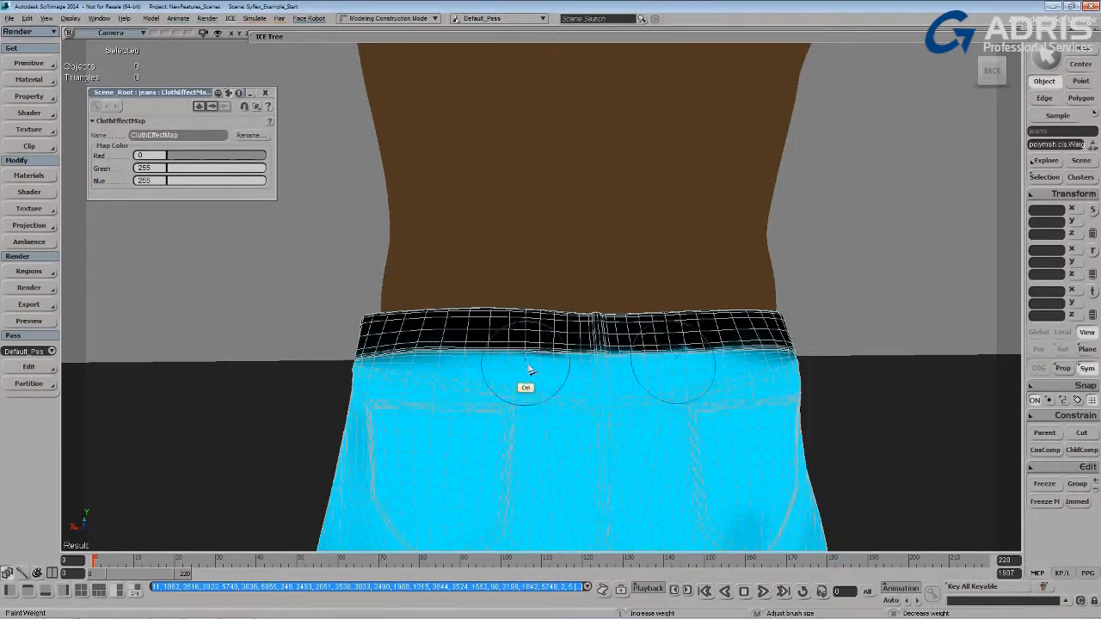
pyautogui.keyDown('ctrl'); pyautogui.moveTo(514, 362); pyautogui.dragTo(755, 361); pyautogui.keyUp('ctrl')
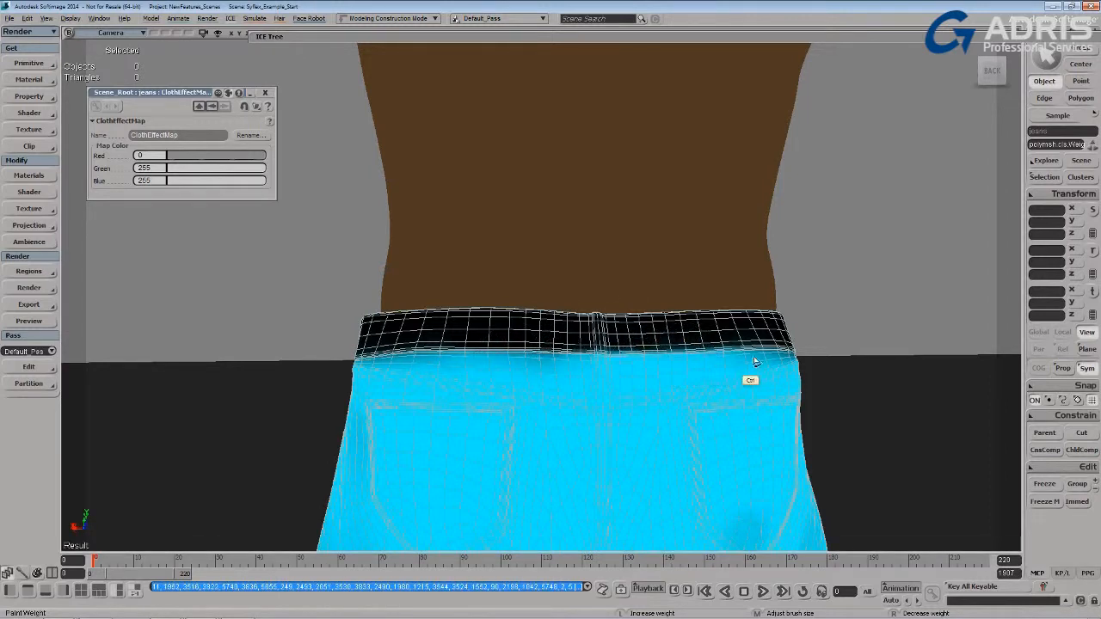
pyautogui.keyDown('ctrl'); pyautogui.moveTo(353, 364); pyautogui.dragTo(347, 381); pyautogui.keyUp('ctrl')
pyautogui.press('o')
pyautogui.moveTo(469, 390)
pyautogui.mouseDown()
pyautogui.moveTo(649, 394)
pyautogui.moveTo(449, 395)
pyautogui.mouseUp()
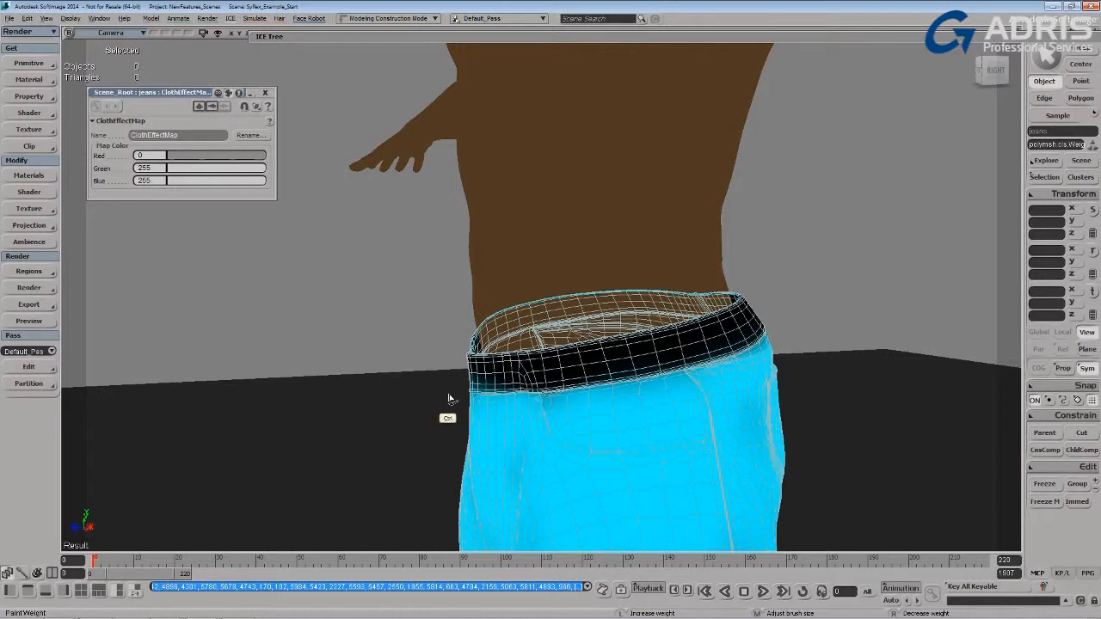
# Leave weight painting, frame the full character and play the simulation from the start, checking the jeans from several angles
pyautogui.press('space')
pyautogui.press('o')
pyautogui.moveTo(447, 435)
pyautogui.mouseDown()
pyautogui.moveTo(491, 437)
pyautogui.moveTo(450, 398)
pyautogui.moveTo(503, 406)
pyautogui.mouseUp()
pyautogui.moveTo(365, 330); pyautogui.dragTo(410, 378)
pyautogui.press('a')
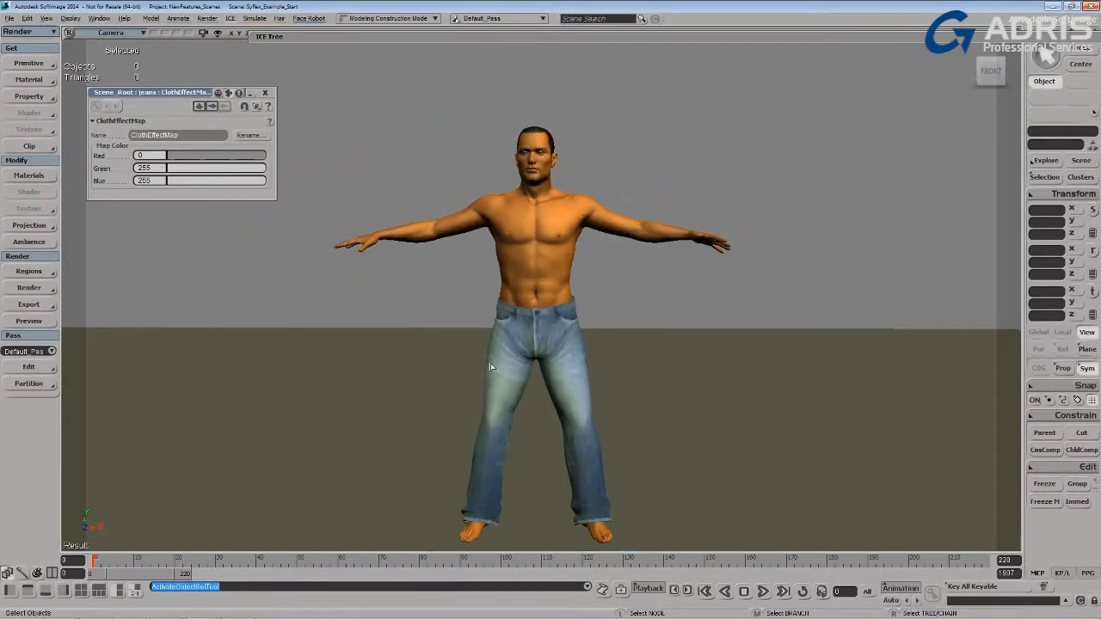
pyautogui.click(761, 592)
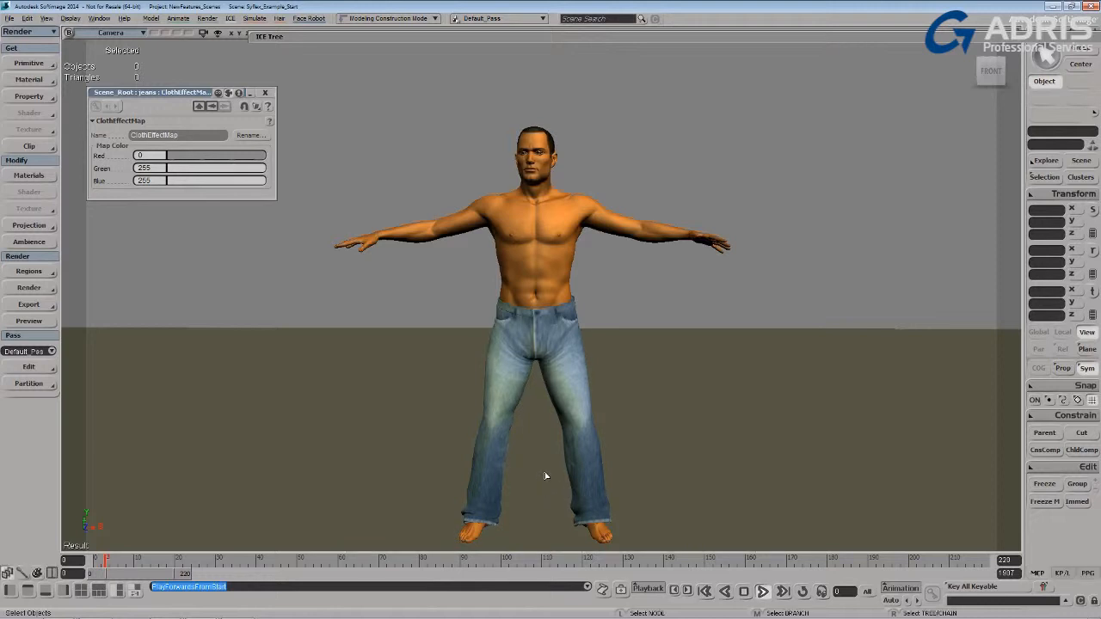
pyautogui.press('s')
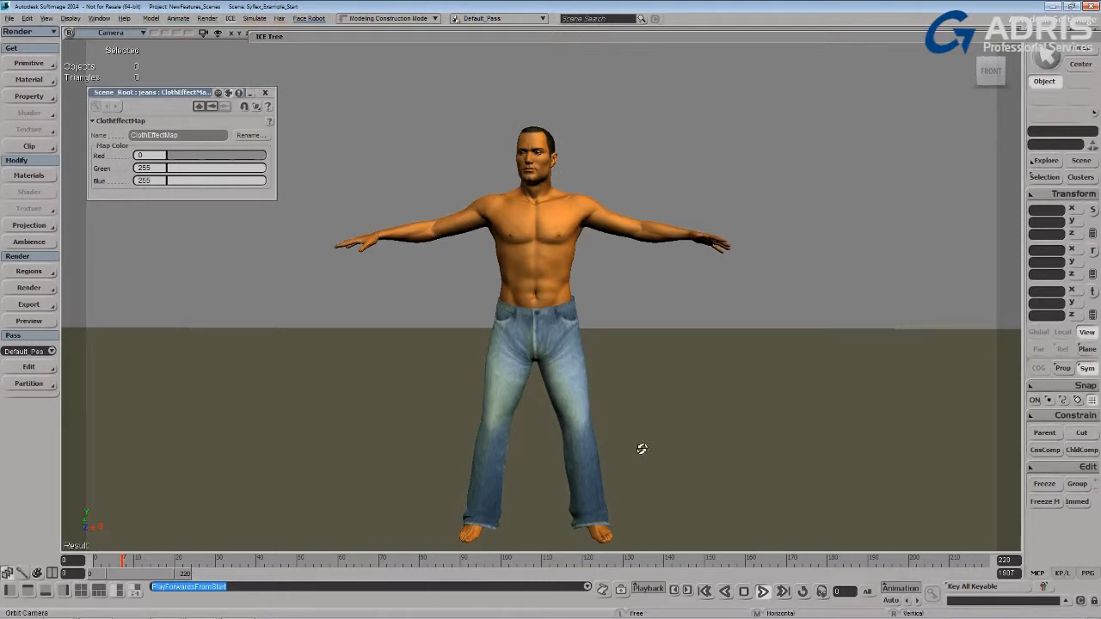
pyautogui.moveTo(642, 450); pyautogui.dragTo(610, 455, button='right')
pyautogui.moveTo(615, 396); pyautogui.dragTo(624, 471, button='middle')
pyautogui.moveTo(624, 470); pyautogui.dragTo(629, 465)
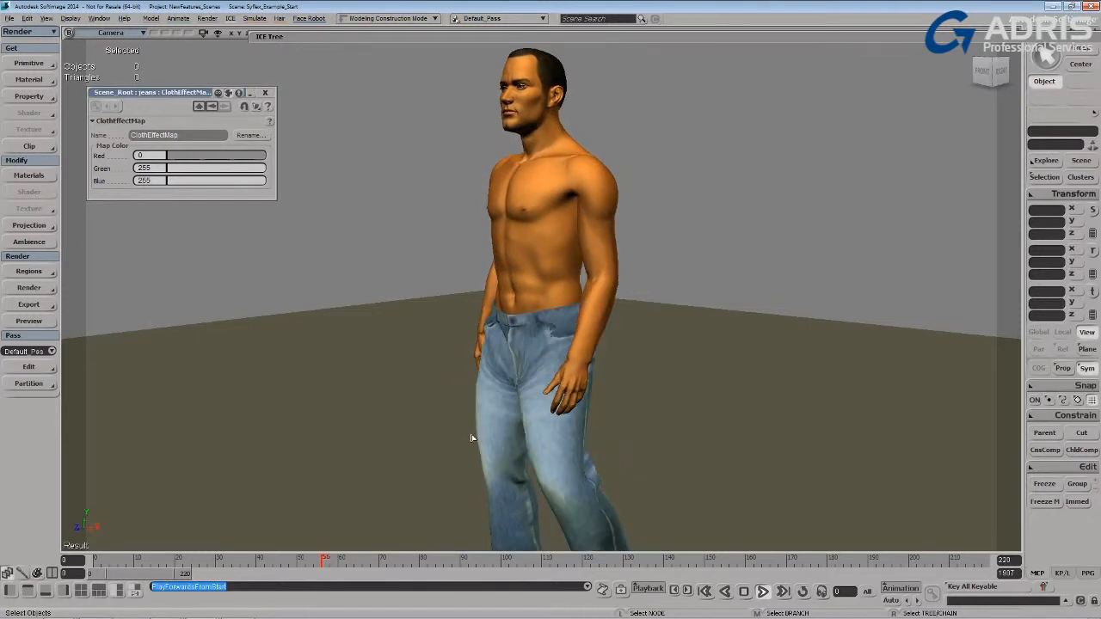
pyautogui.press('Escape')
pyautogui.press('o')
pyautogui.moveTo(464, 433)
pyautogui.mouseDown()
pyautogui.moveTo(472, 441)
pyautogui.moveTo(447, 443)
pyautogui.moveTo(478, 440)
pyautogui.mouseUp()
# Return to frame 0, select the jeans, close the ClothEffectMap properties and open the Cache Manager
pyautogui.click(95, 561)
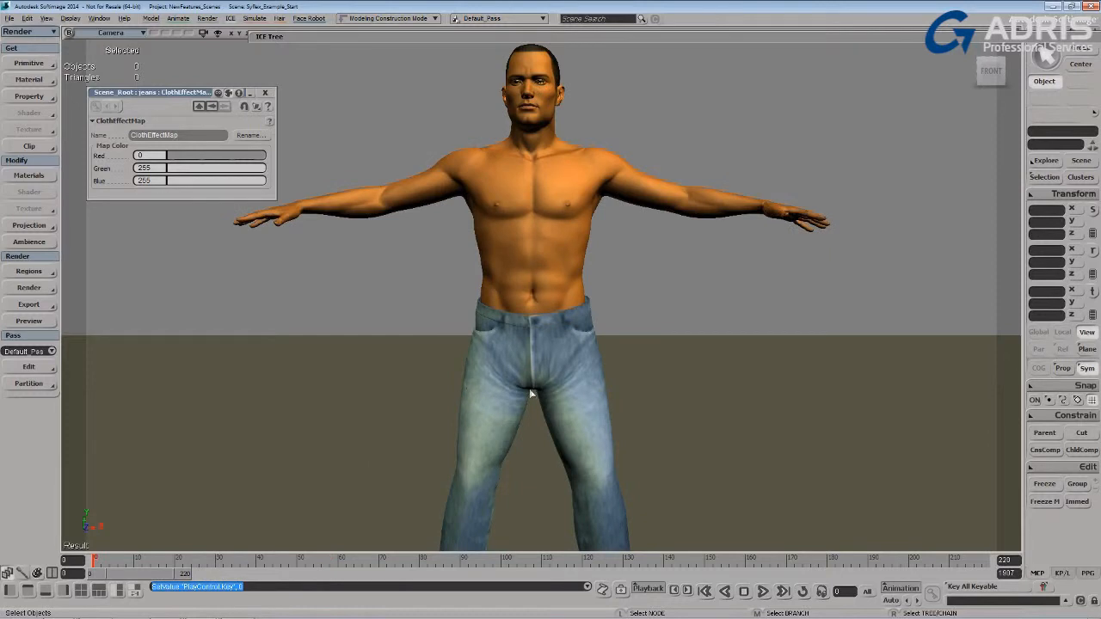
pyautogui.click(573, 411)
pyautogui.press('o')
pyautogui.moveTo(572, 415); pyautogui.dragTo(516, 421)
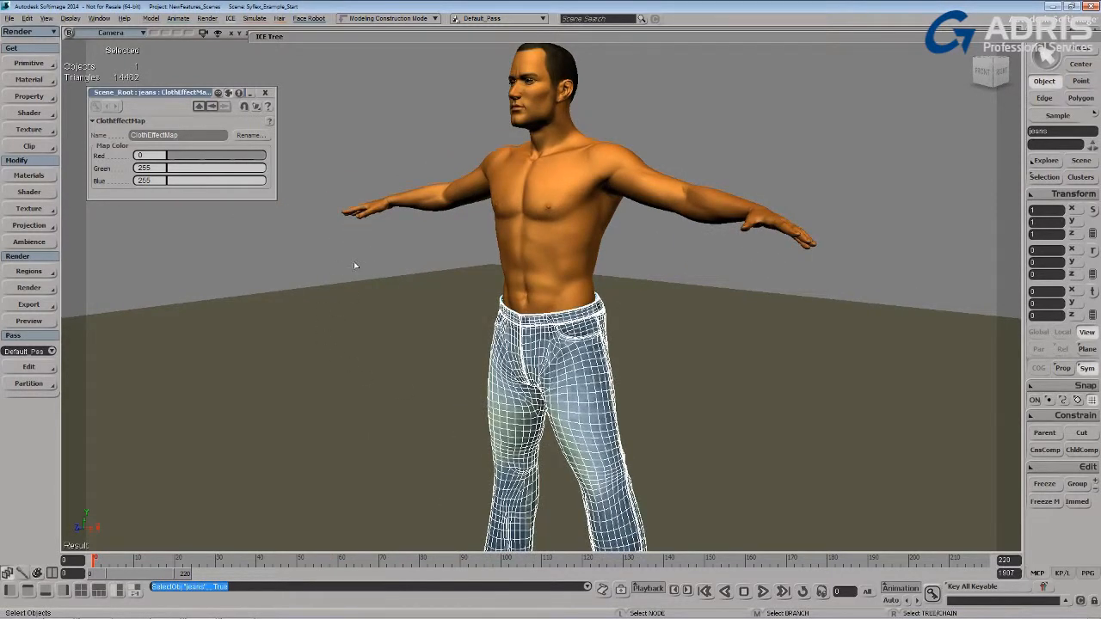
pyautogui.press('2')
pyautogui.click(264, 93)
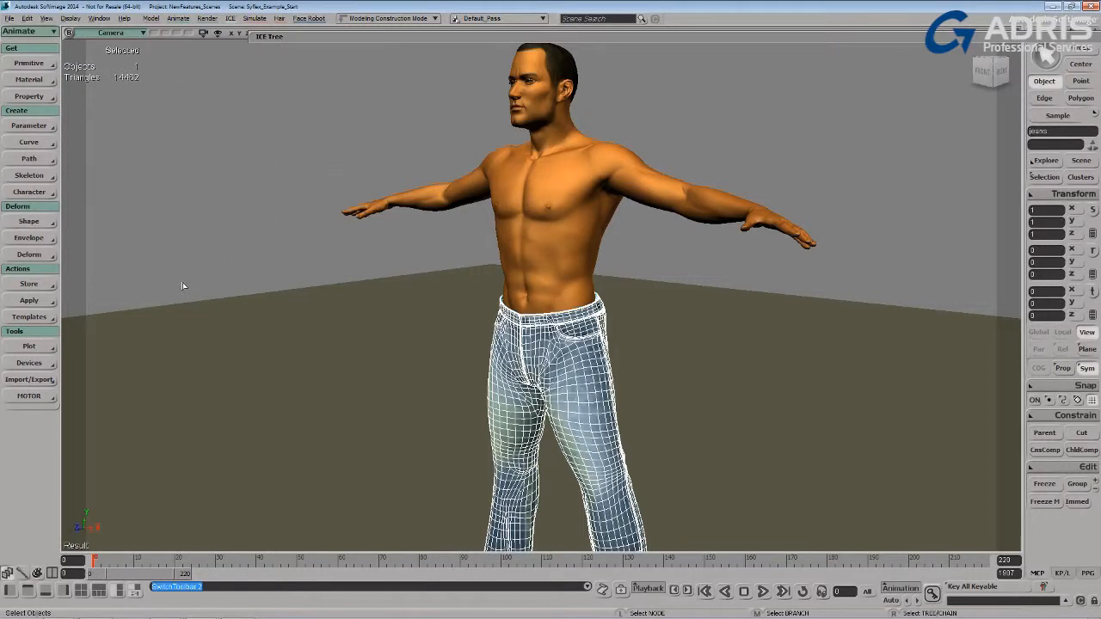
pyautogui.click(33, 347)
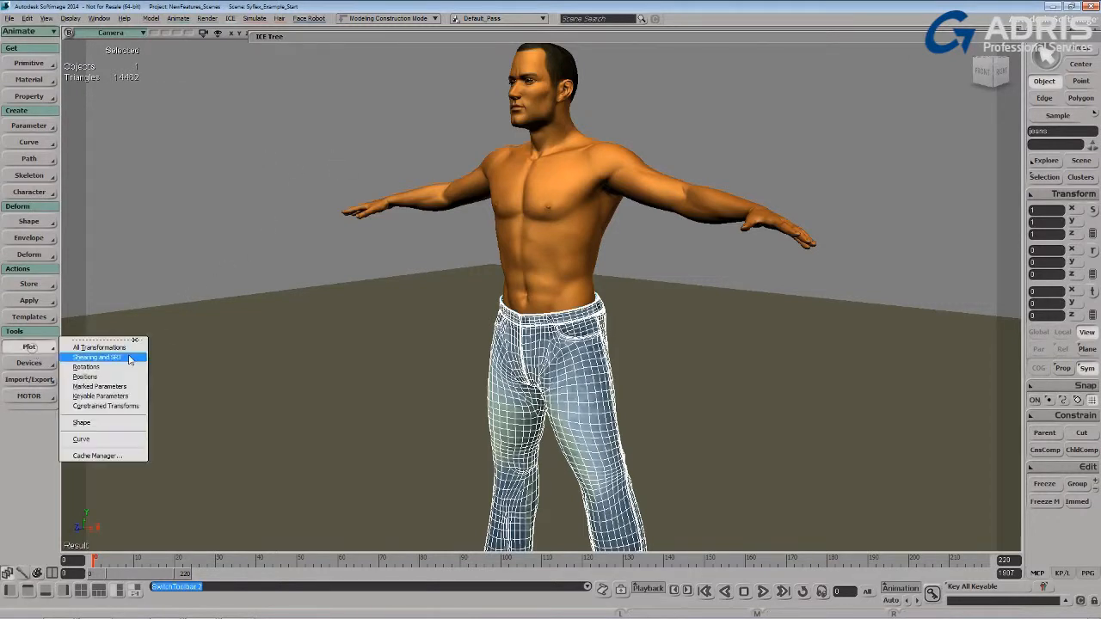
pyautogui.click(112, 456)
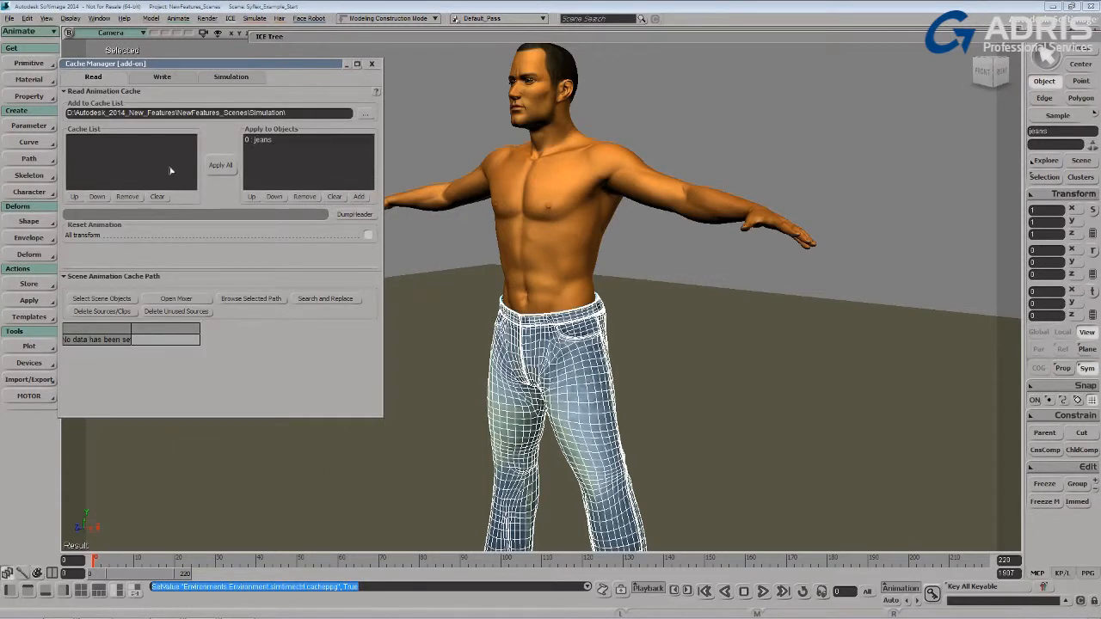
# Load the jeans_AnimTake1_[0..220].icecache file from Simulation\scene_root\jeans onto the jeans, agreeing to remove the existing simulation
pyautogui.click(364, 114)
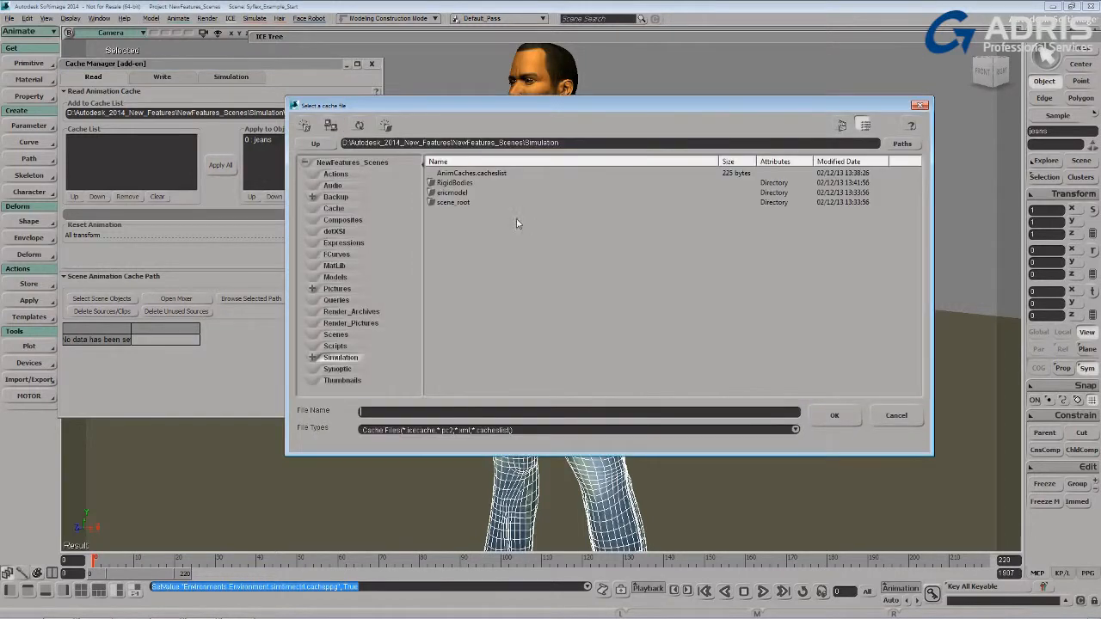
pyautogui.doubleClick(452, 193)
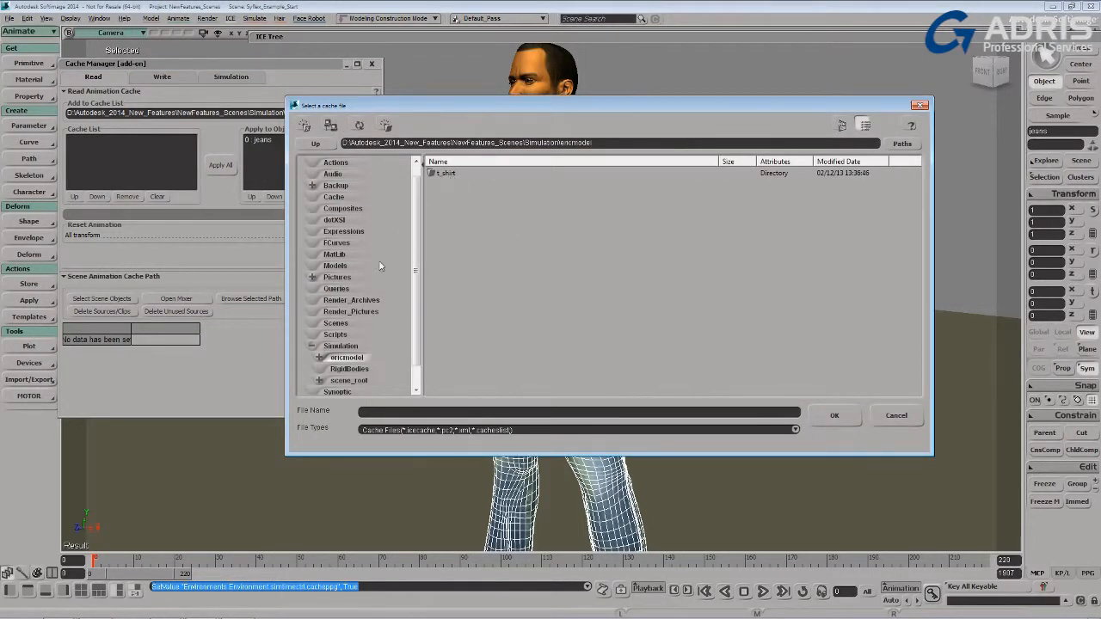
pyautogui.click(350, 380)
pyautogui.doubleClick(439, 173)
pyautogui.click(482, 173)
pyautogui.click(834, 417)
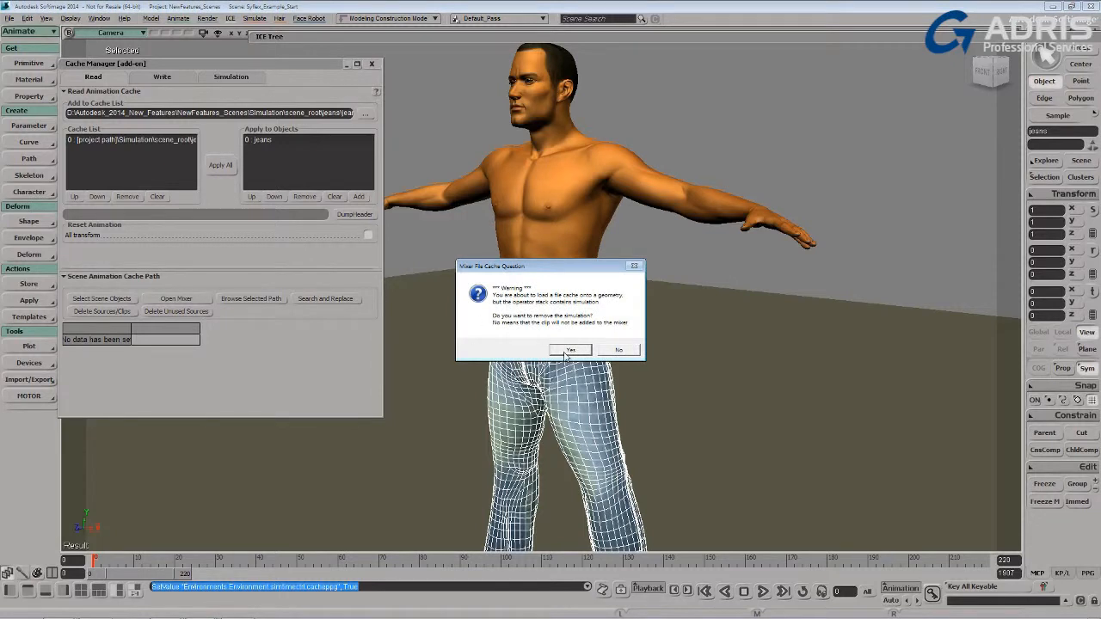
pyautogui.click(567, 350)
# Deselect the jeans and scrub the cached animation to frame 188, checking the cloth from the front
pyautogui.moveTo(102, 551); pyautogui.dragTo(577, 534)
pyautogui.click(667, 360)
pyautogui.moveTo(524, 513); pyautogui.dragTo(578, 506, button='right')
pyautogui.moveTo(600, 559); pyautogui.dragTo(868, 557)
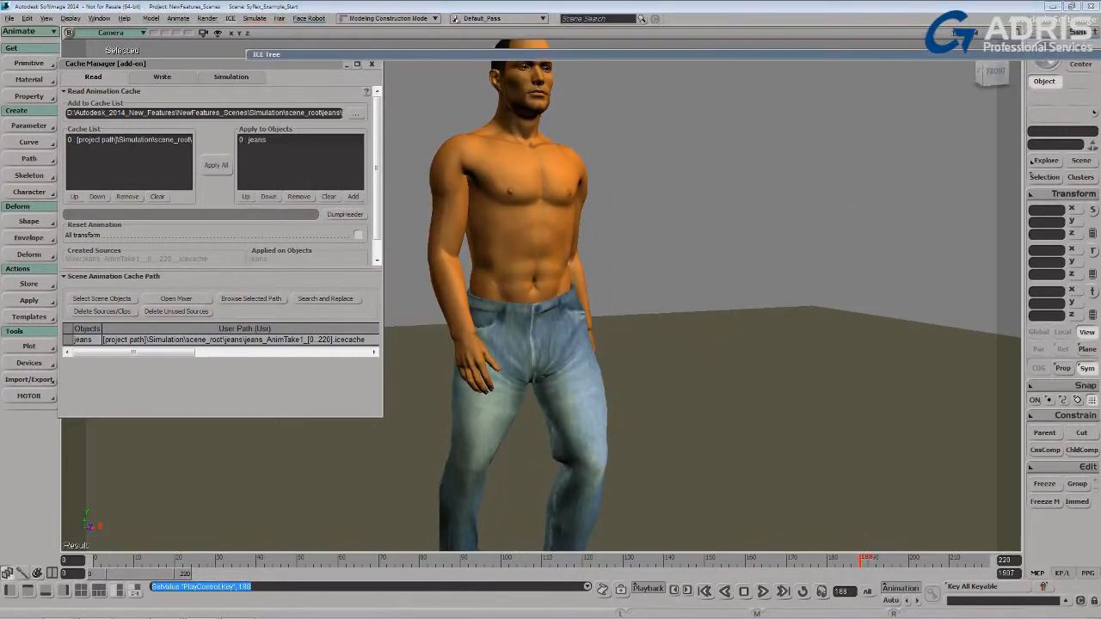
# Overlay the wireframe on the shaded view, then scrub and play the cached animation from the start, inspecting the jeans from behind
pyautogui.click(965, 33)
pyautogui.click(947, 141)
pyautogui.moveTo(728, 315); pyautogui.dragTo(675, 324)
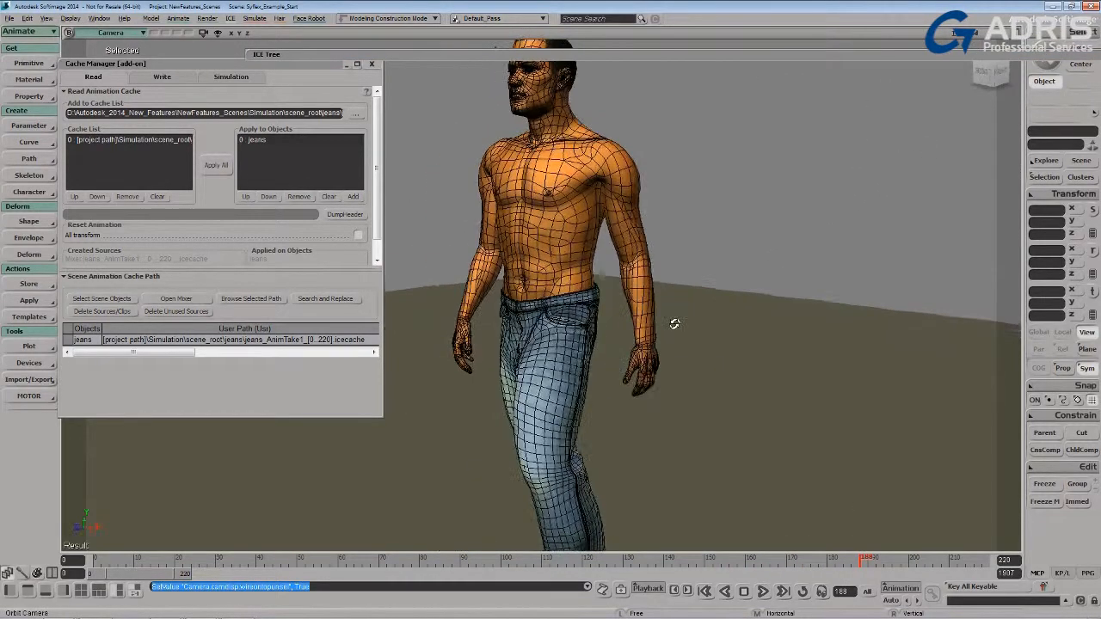
pyautogui.moveTo(835, 557); pyautogui.dragTo(65, 565)
pyautogui.press('o')
pyautogui.moveTo(585, 454); pyautogui.dragTo(450, 440)
pyautogui.press('Up')
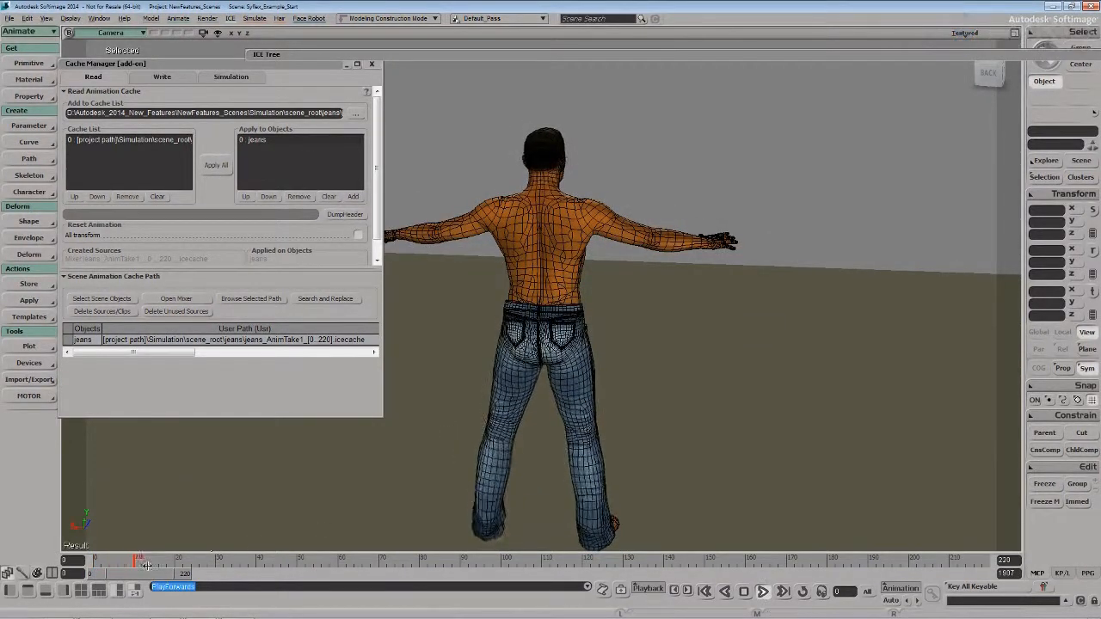
pyautogui.moveTo(135, 571); pyautogui.dragTo(90, 564)
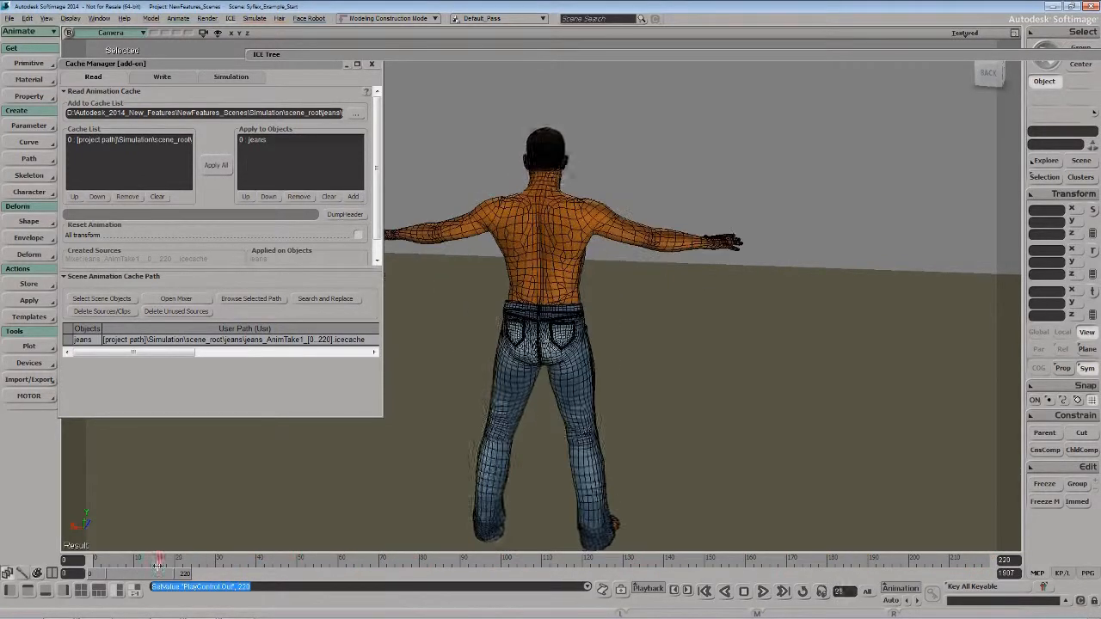
# View the character from the front at frame 0 and turn off the wireframe overlay on the shaded display
pyautogui.moveTo(531, 419); pyautogui.dragTo(671, 327)
pyautogui.click(972, 37)
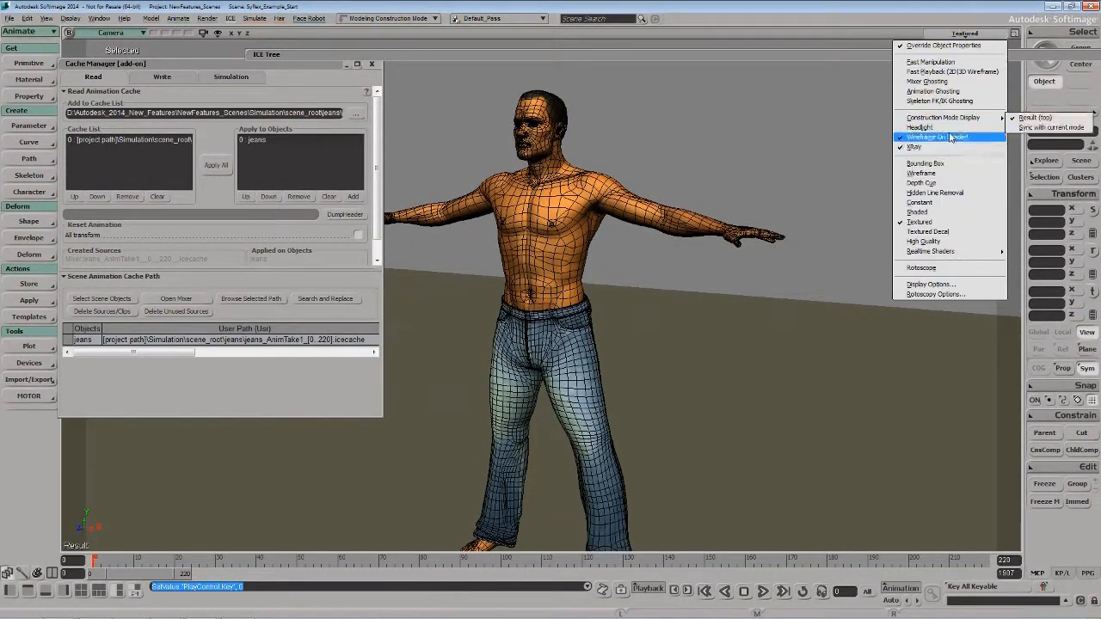
pyautogui.click(931, 143)
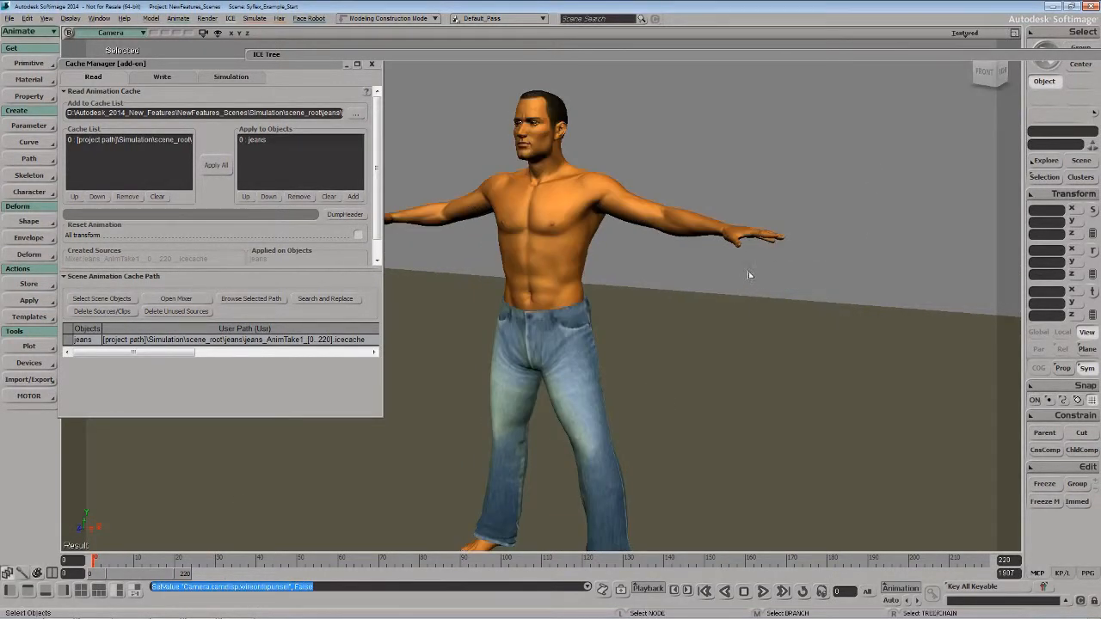